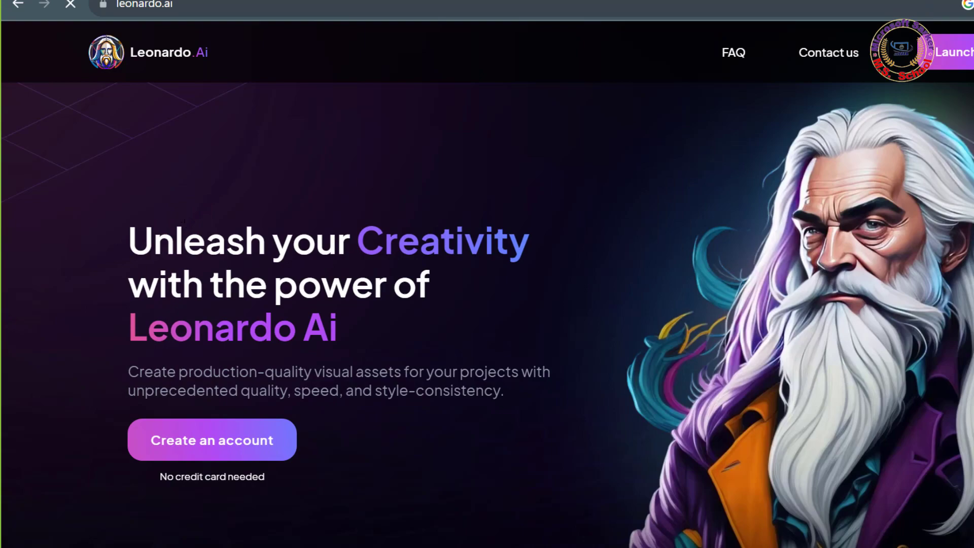
Step: Start creating a Leonardo.Ai account and sign up with the listed Google account
click(211, 443)
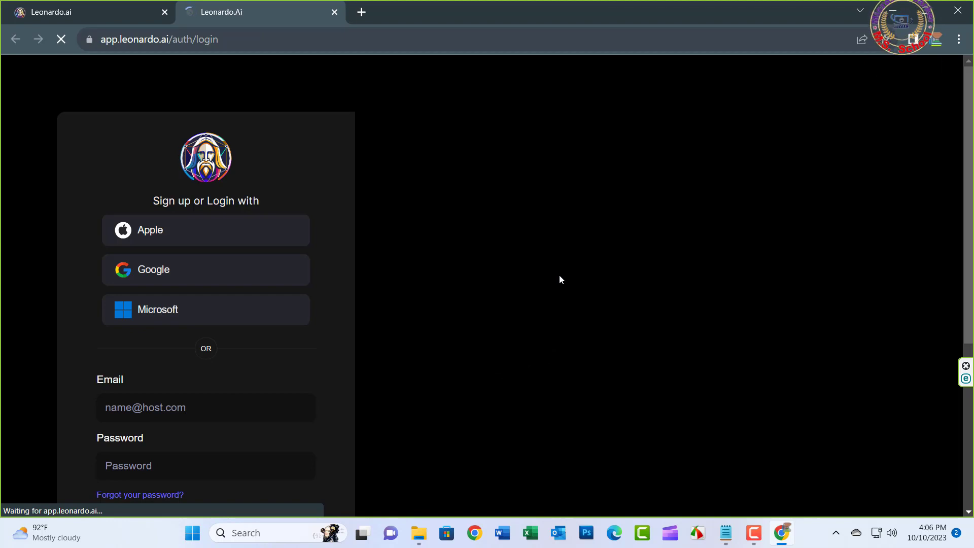
click(171, 272)
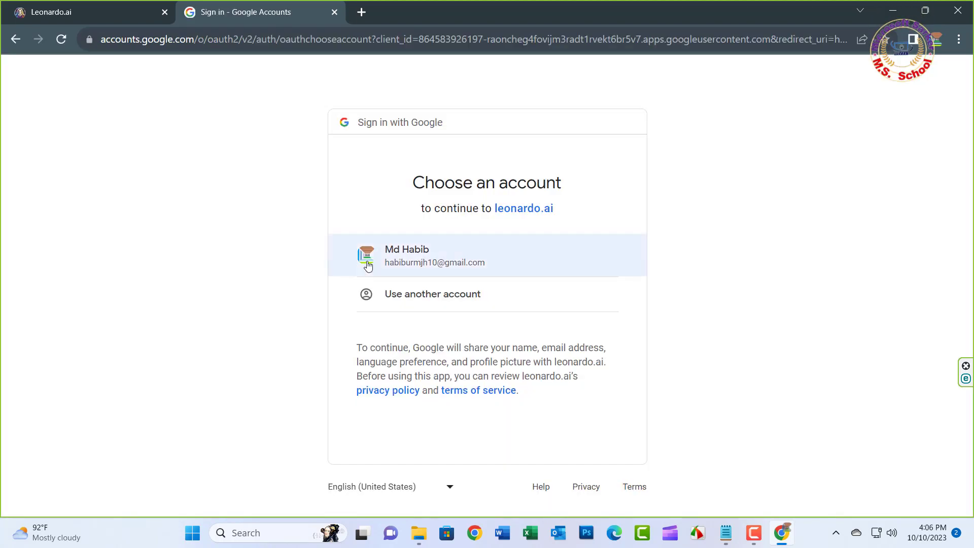
click(409, 260)
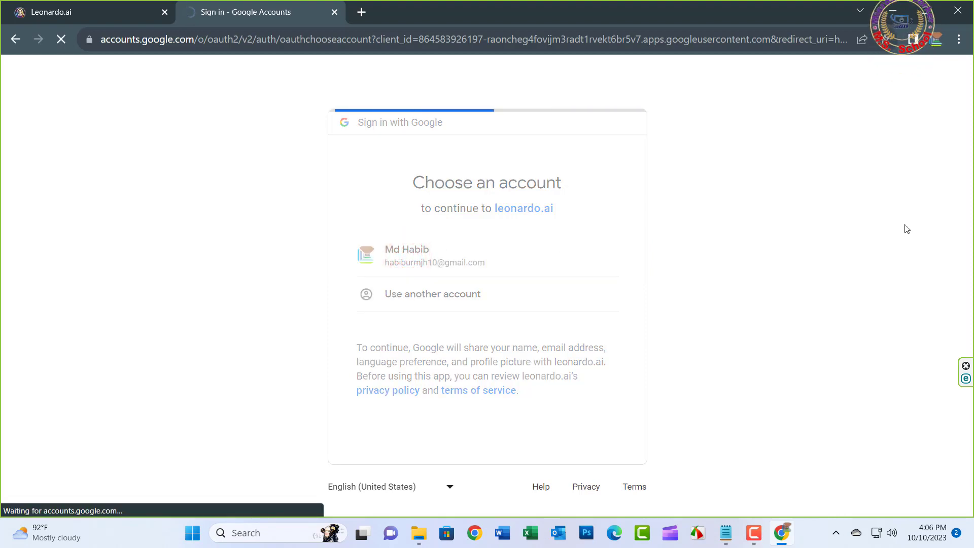
Step: Enter a username in the Get started form, replacing a taken one with an available variant
click(414, 304)
text(Habib)
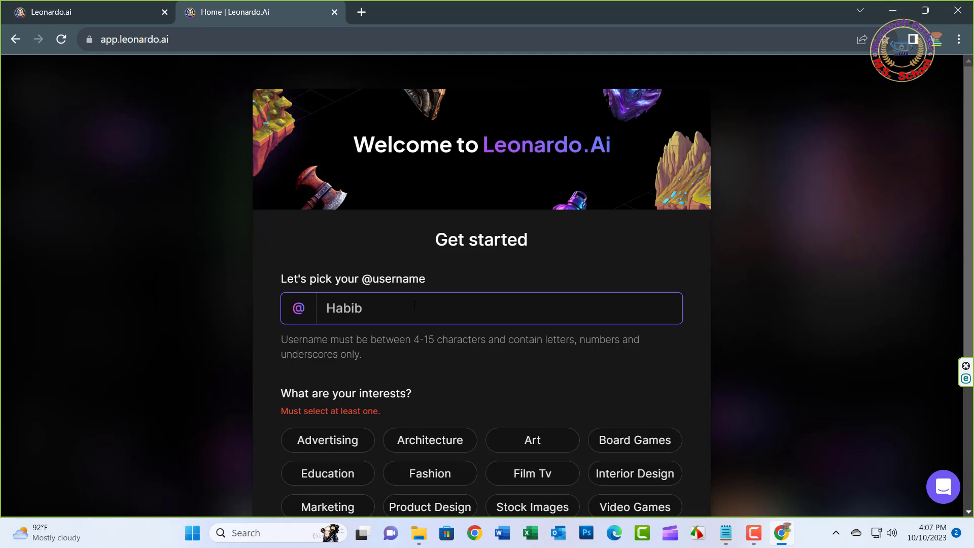
drag(968, 221, 970, 310)
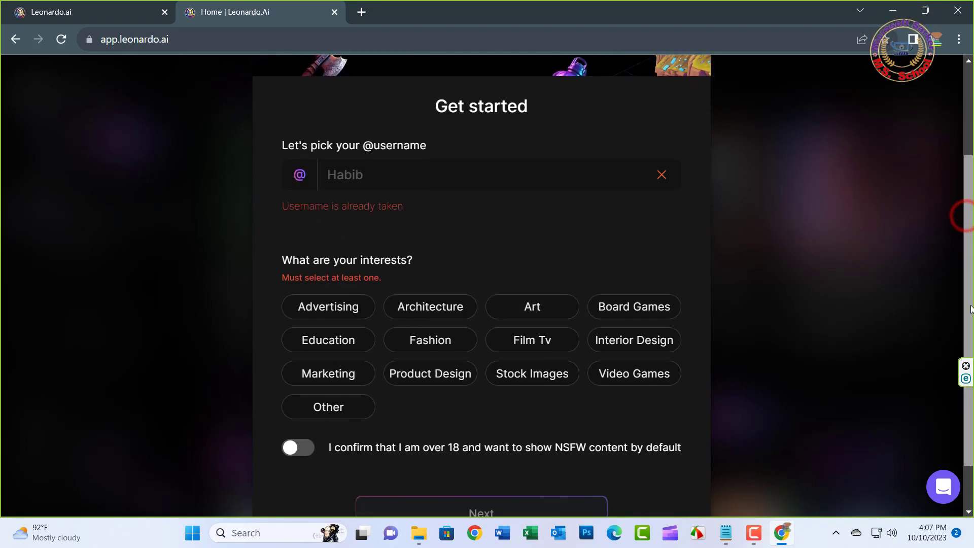
click(366, 173)
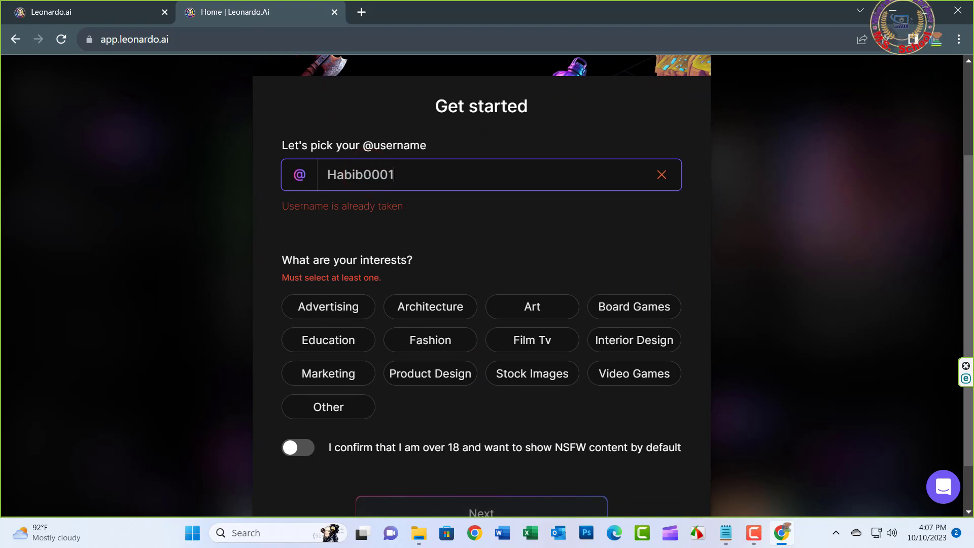
click(347, 227)
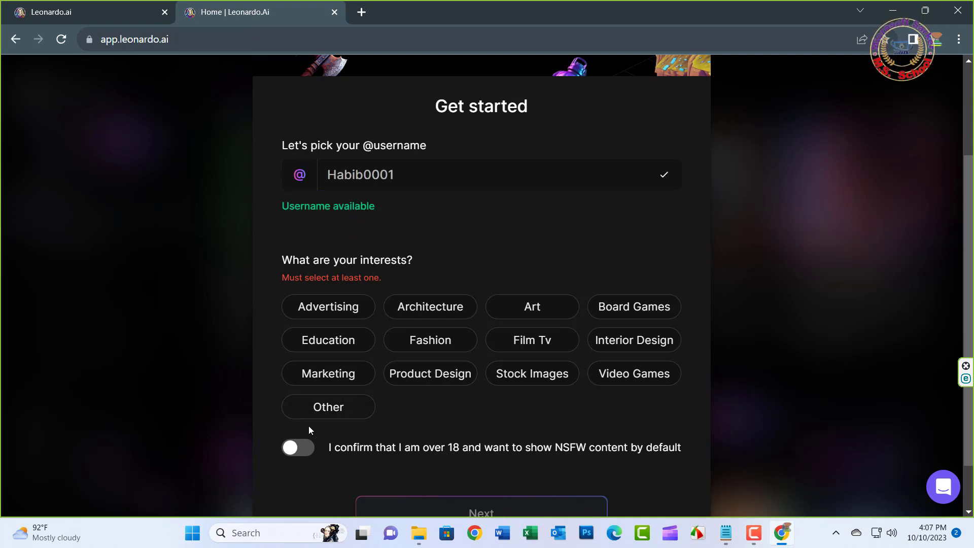
Step: Choose Education as the interest, enable the over-18 NSFW confirmation, and complete the account setup
click(302, 336)
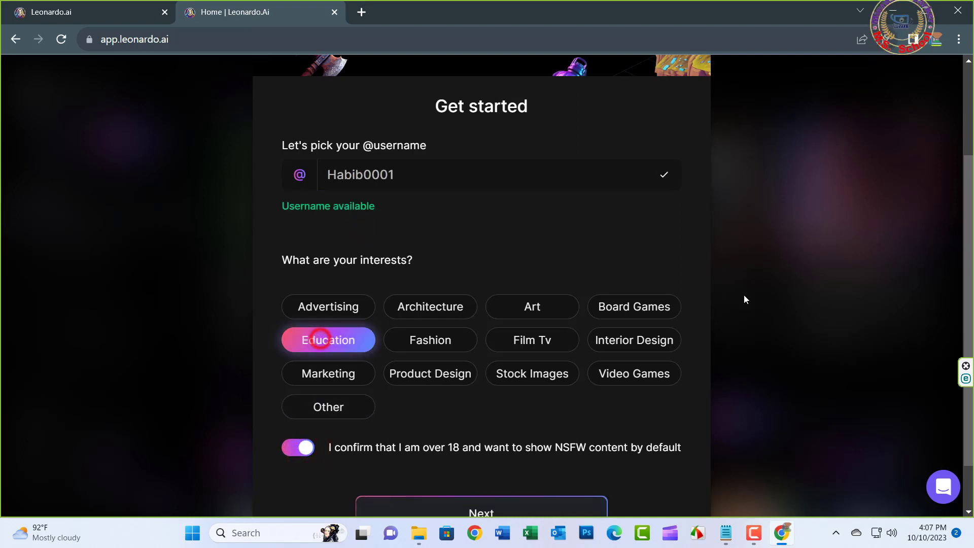
drag(966, 185, 966, 253)
click(484, 456)
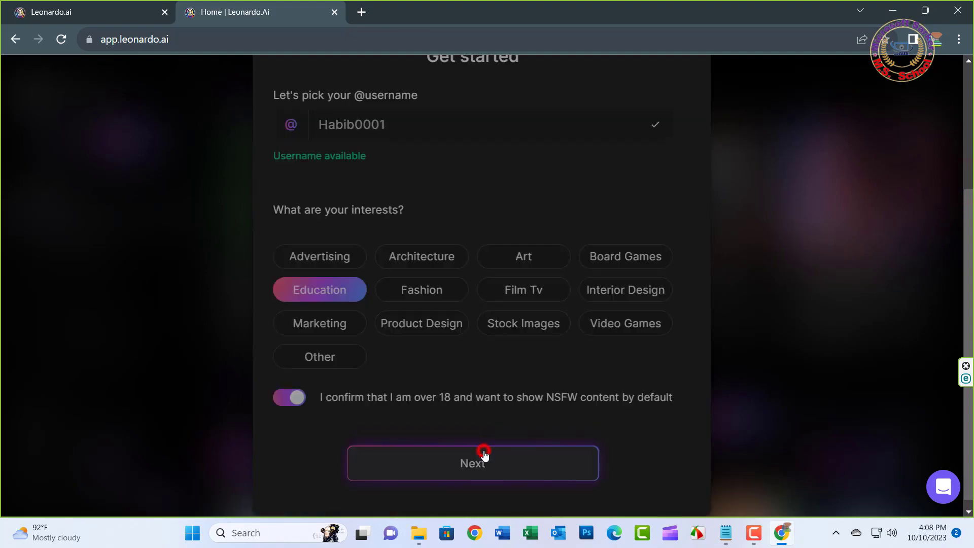
click(381, 448)
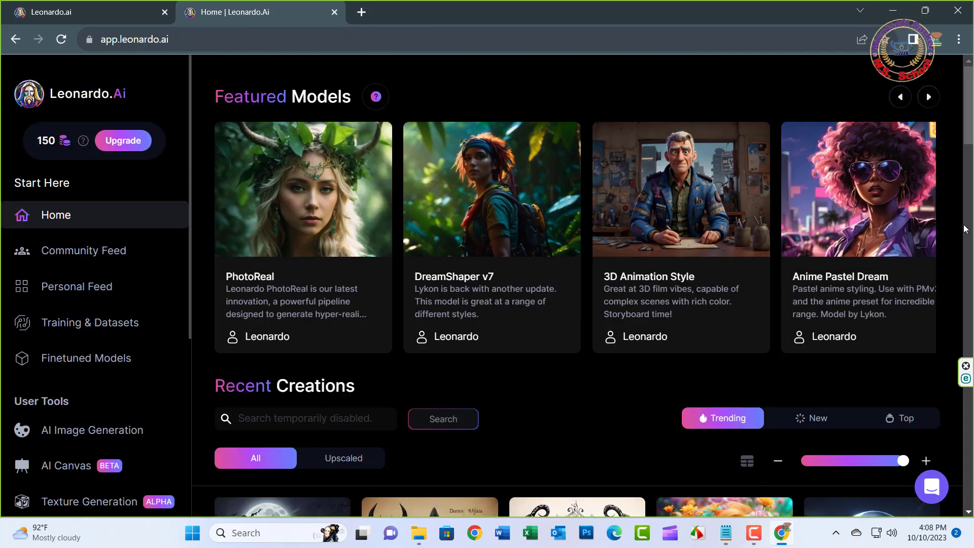
Step: Open the AI Image Generation tool and set the number of images to 2
scroll(964, 228, down, 7)
scroll(963, 229, up, 7)
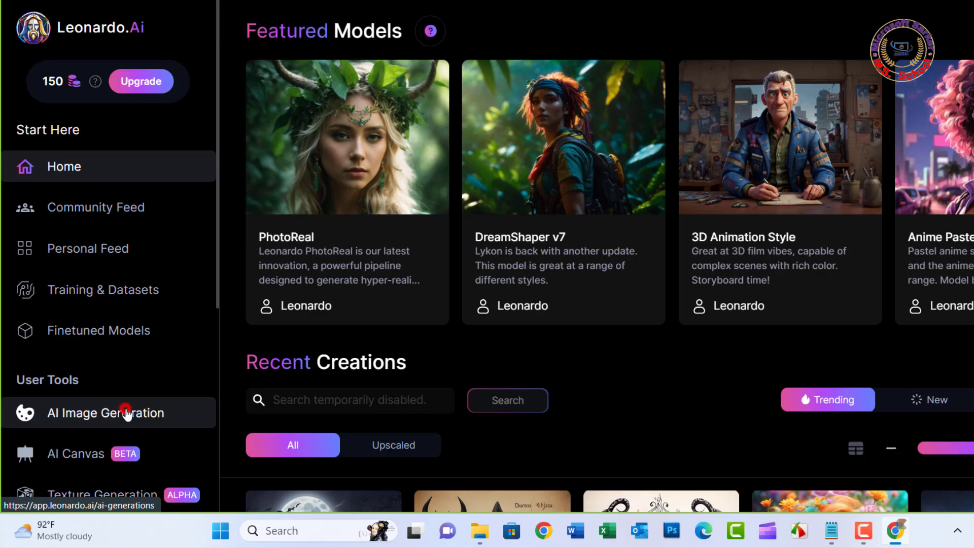
click(126, 413)
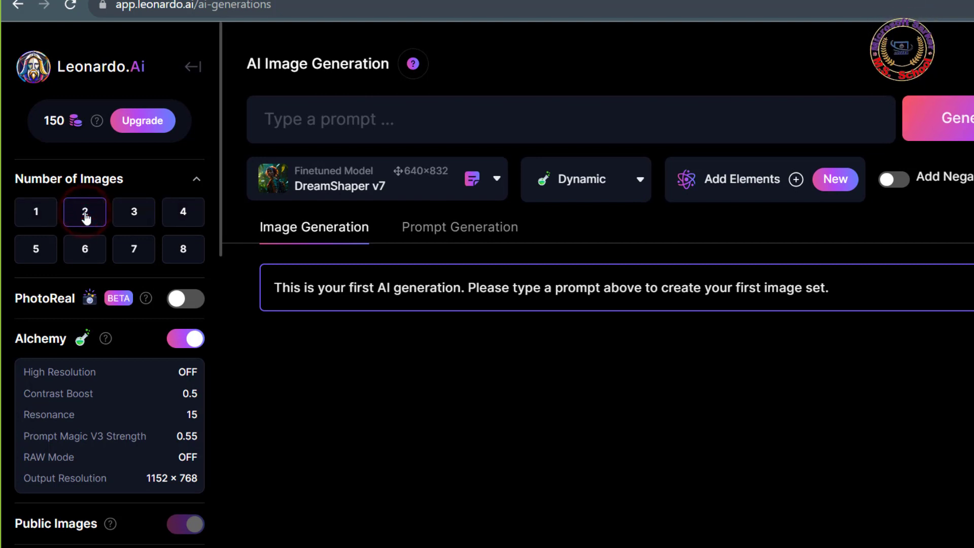
Step: Set the input dimensions to 1360 × 768 with a 16:9 aspect ratio
drag(221, 178, 226, 314)
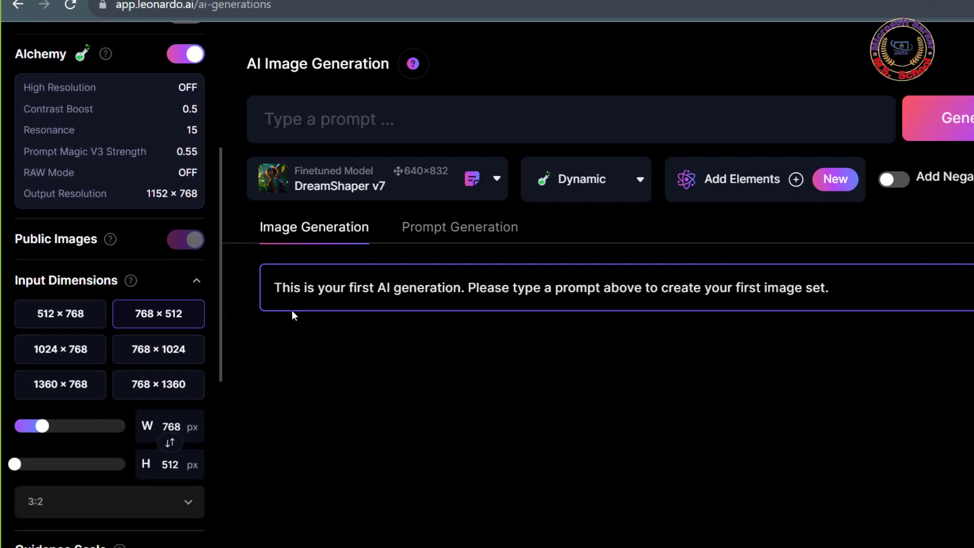
click(60, 386)
drag(220, 274, 218, 343)
click(188, 349)
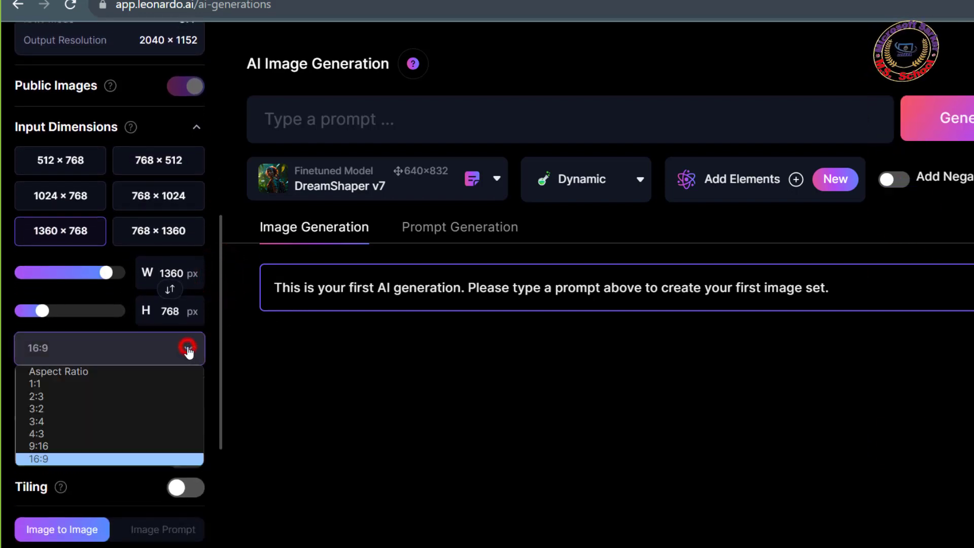
click(47, 458)
Step: Paste the prompt "indian women news anchor with news studio" and generate the images
drag(219, 412, 219, 274)
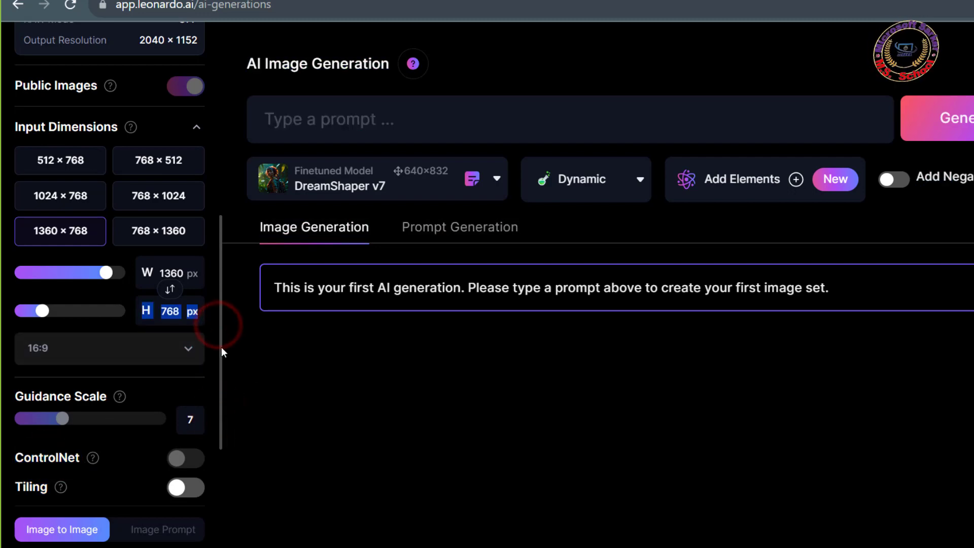
drag(222, 347, 223, 152)
click(328, 113)
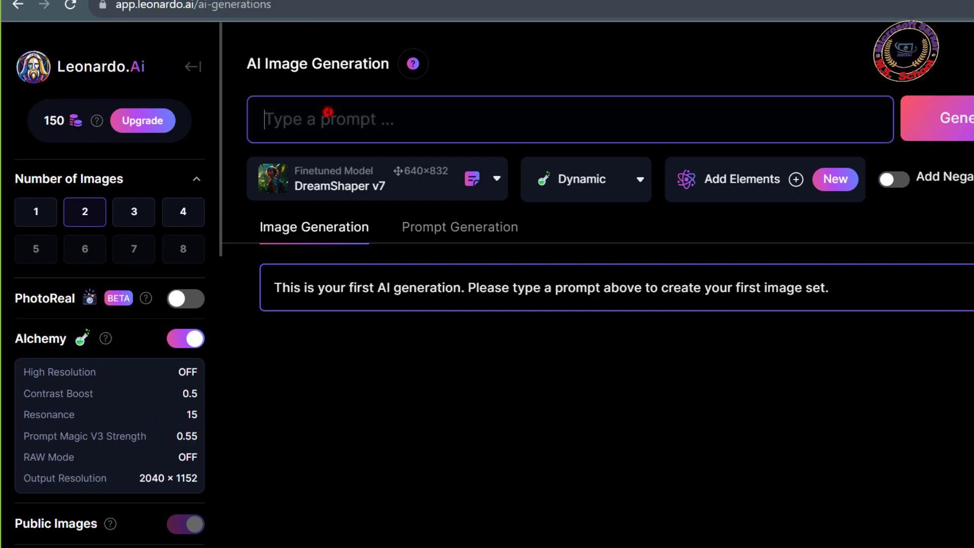
right_click(330, 114)
click(355, 238)
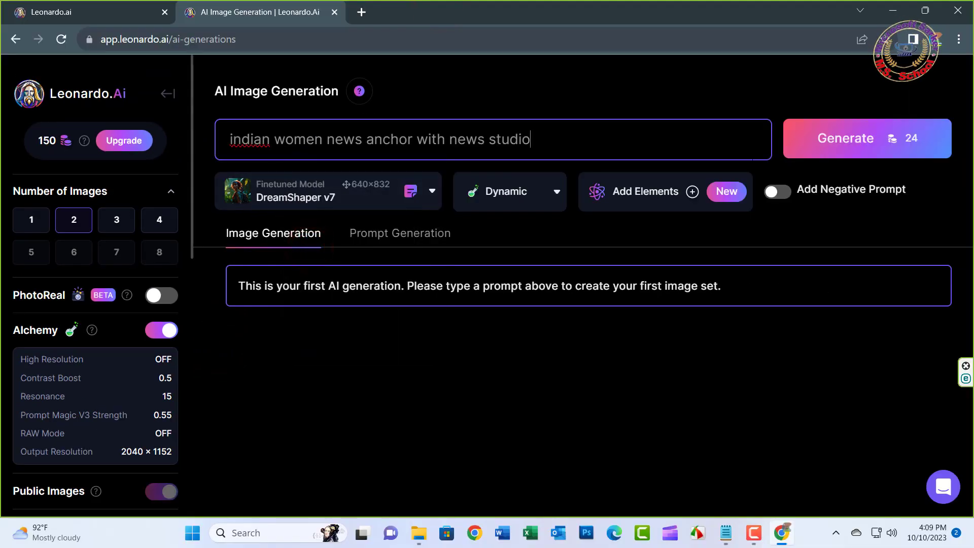
click(849, 137)
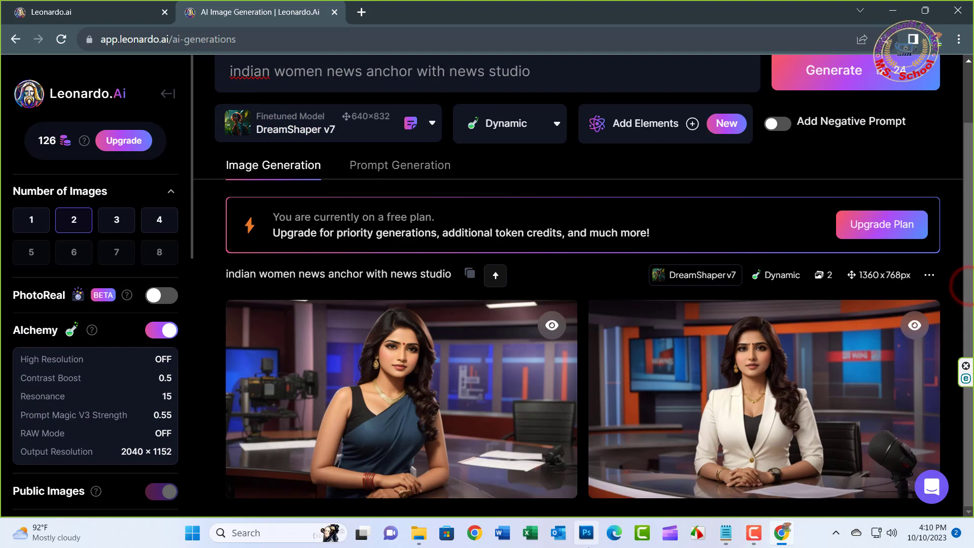
Step: Download the generated image of the news anchor in the white blazer
mouse_move(695, 469)
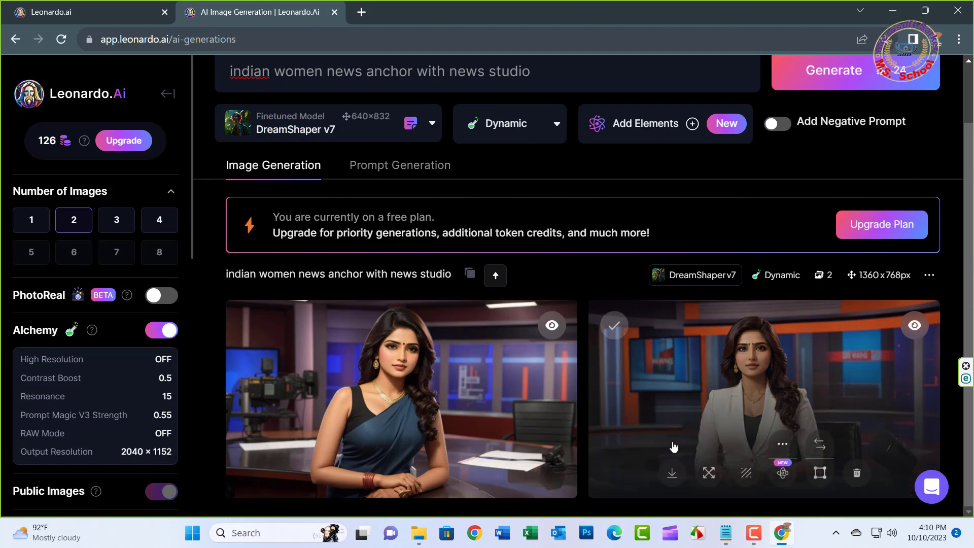
click(671, 482)
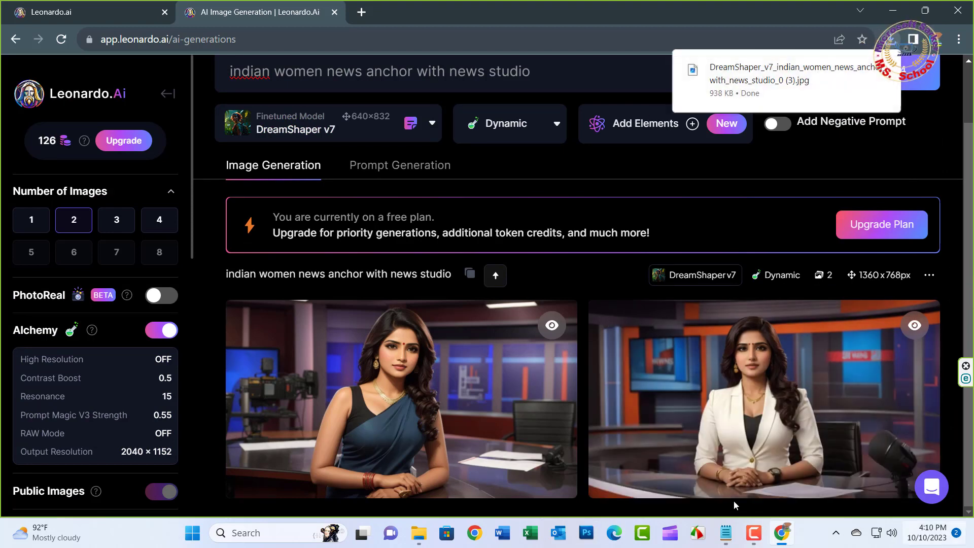
mouse_move(406, 316)
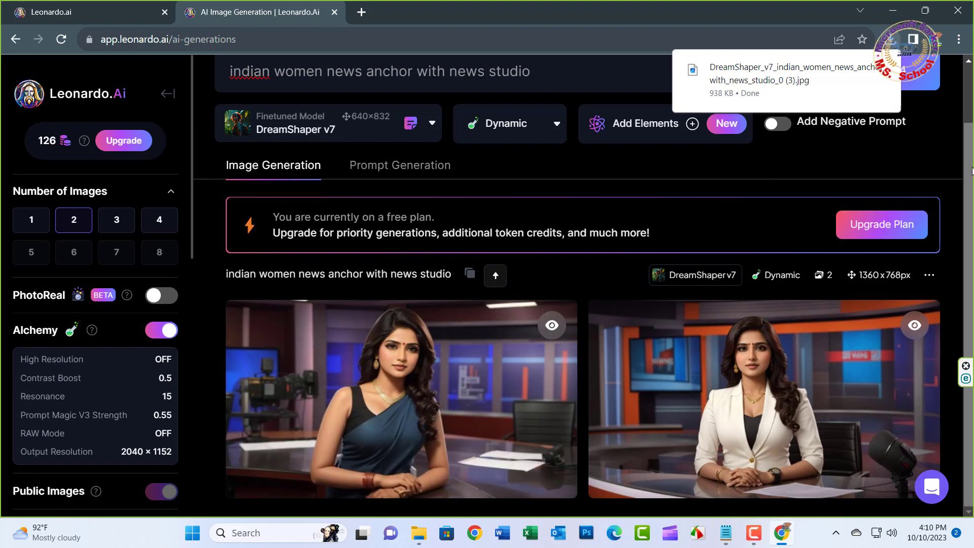
Step: Search Google for "remove bg" in a new browser tab and open the remove.bg website
click(355, 15)
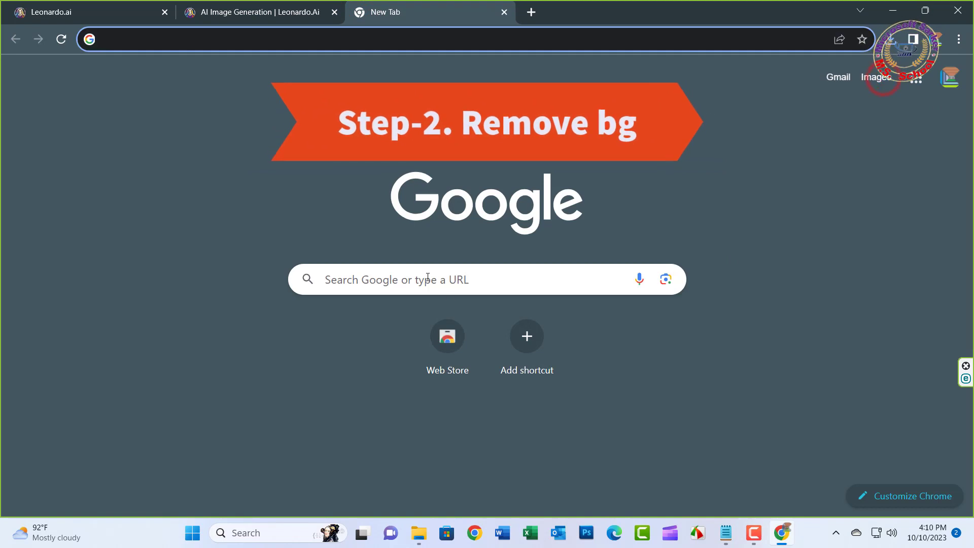
click(423, 277)
text(re)
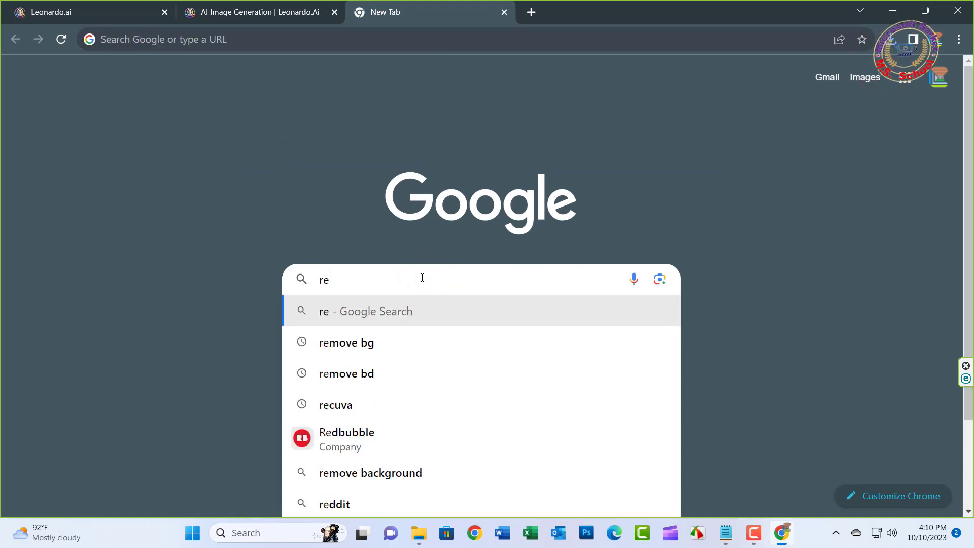
click(351, 343)
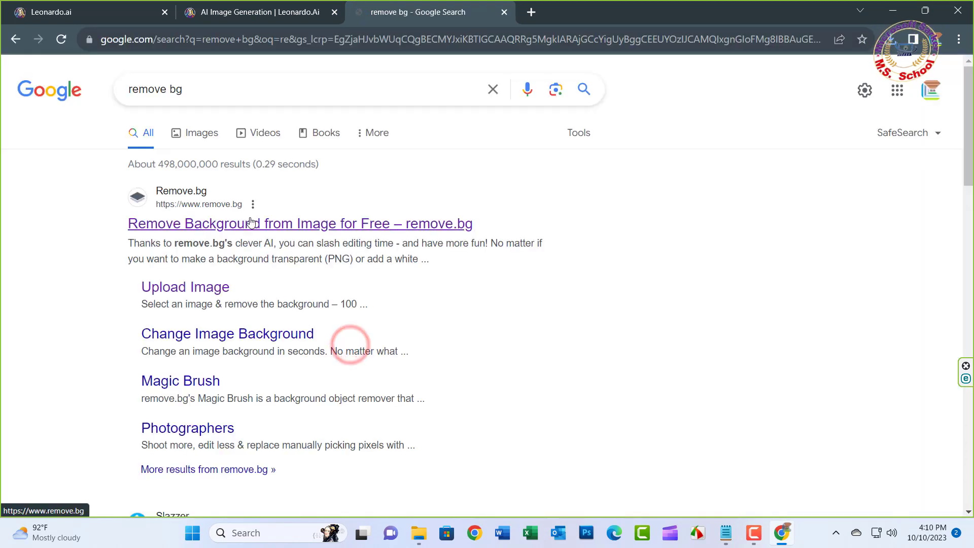
click(253, 226)
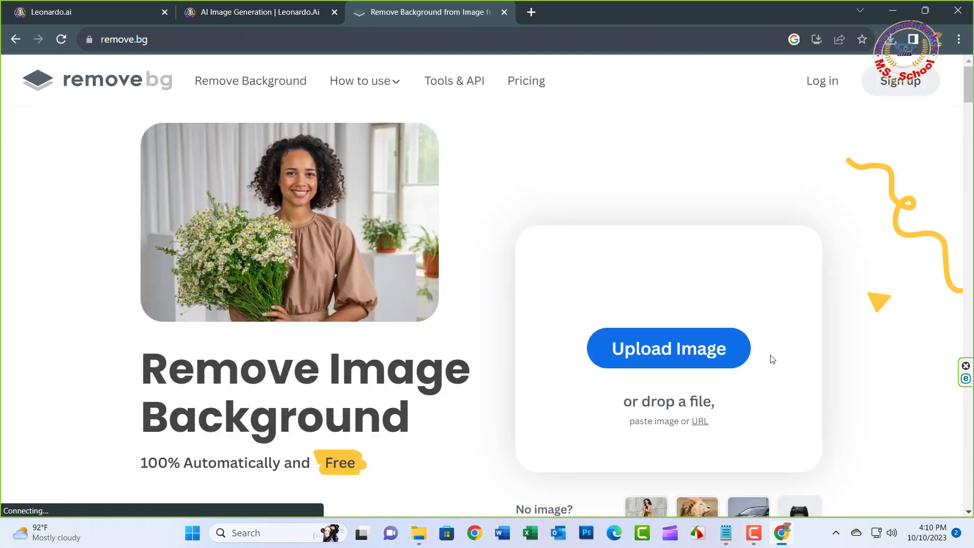
Step: Upload DreamShaper_v7_indian_women_news_anchor_with_news_studio_0 (3).jpg from Downloads and download the 665 × 375 preview image with its background removed
click(662, 350)
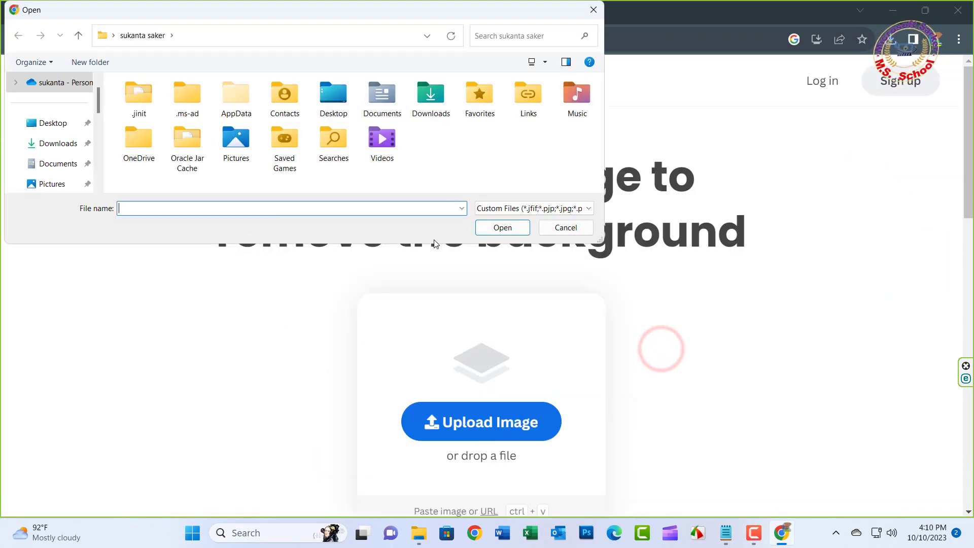
click(58, 145)
click(143, 115)
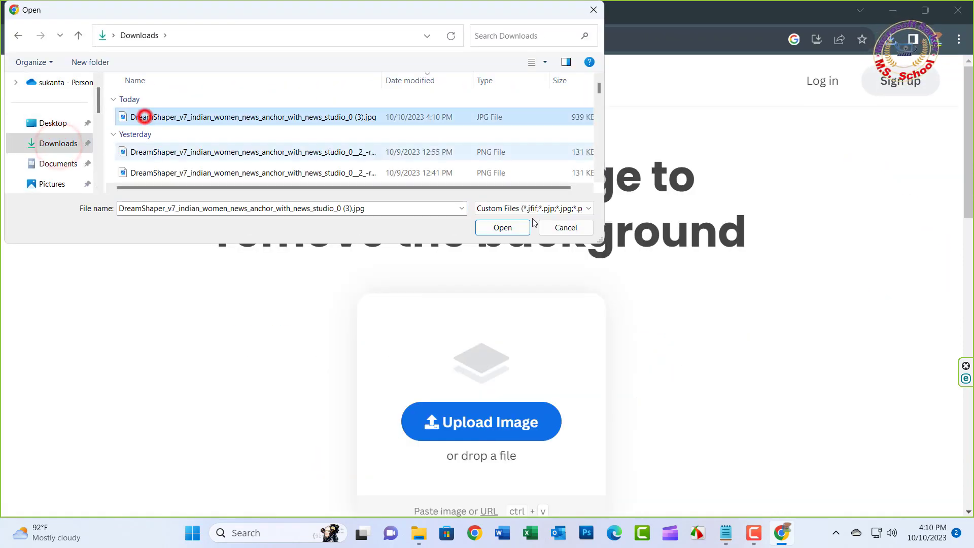
click(502, 227)
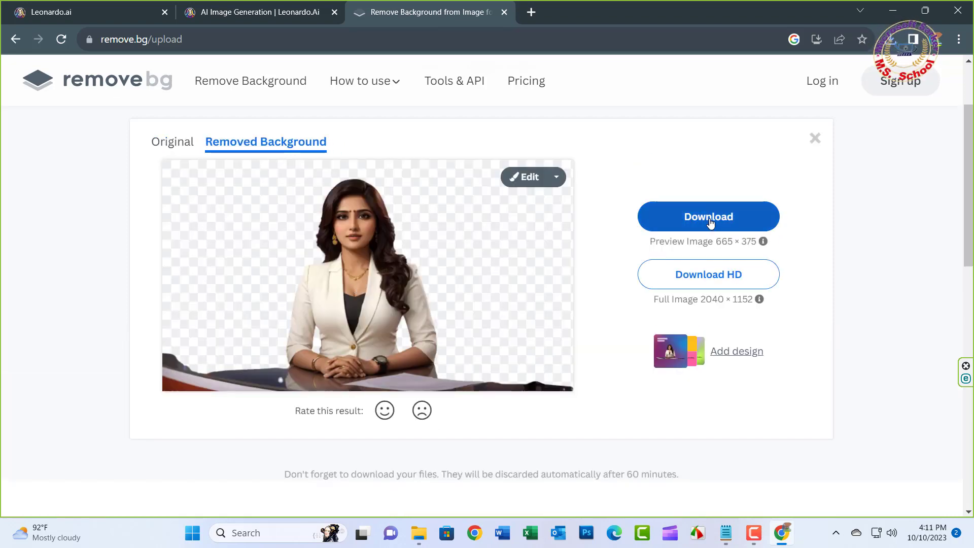
click(709, 221)
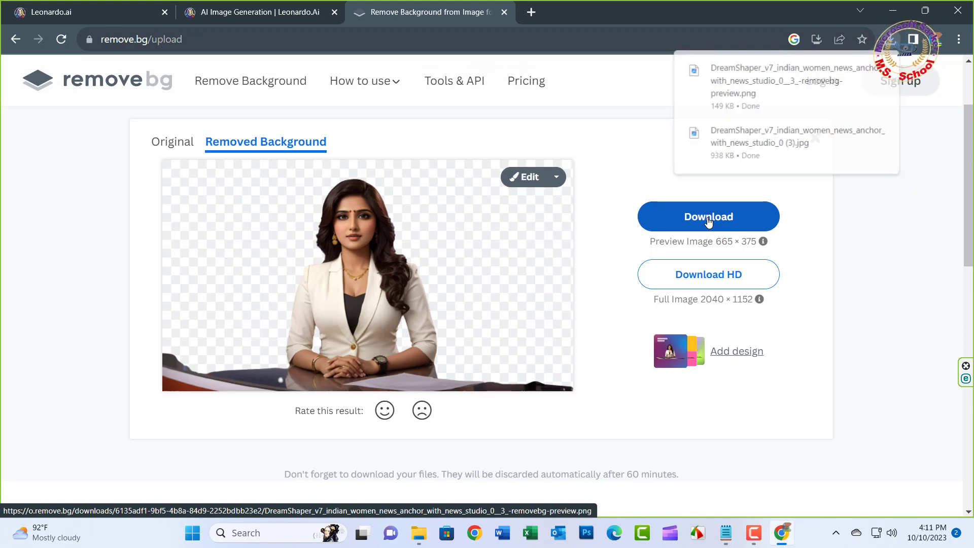
Step: Search Google for "pixabay" in a new browser tab and open the Pixabay website
key(ctrl+t)
click(391, 283)
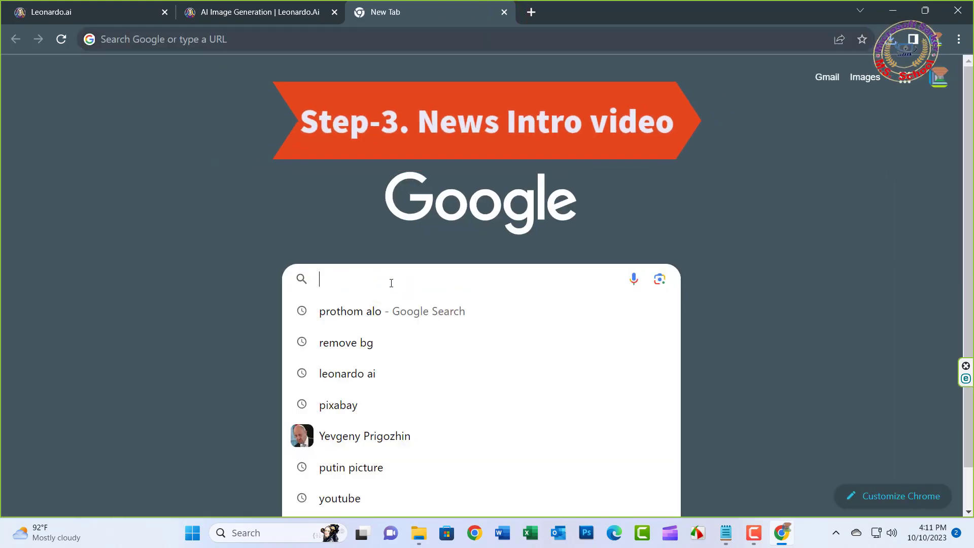
text(pixabay)
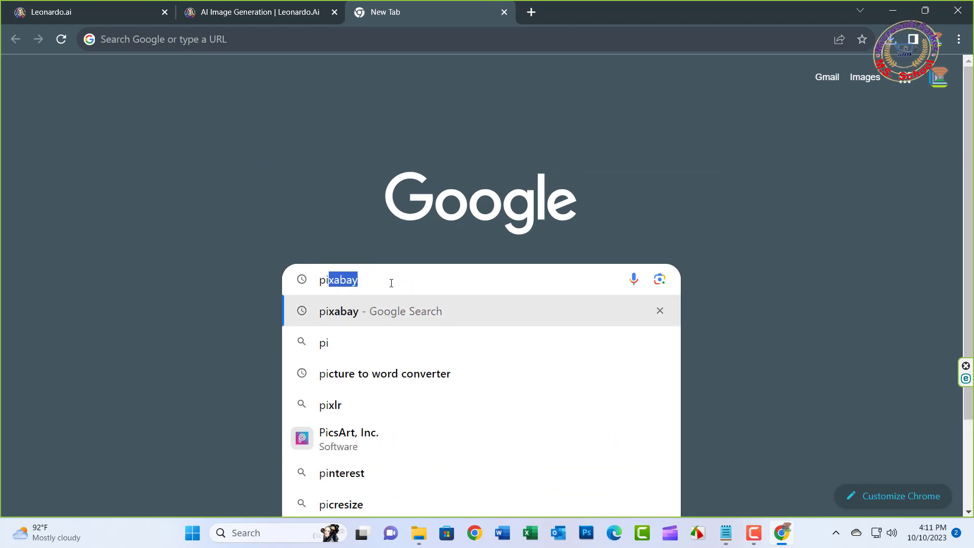
click(326, 312)
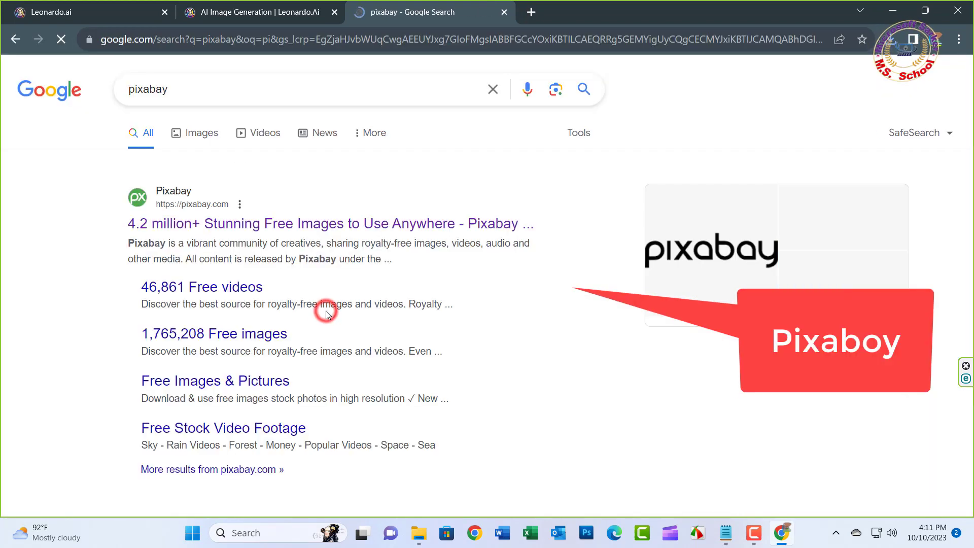
click(230, 229)
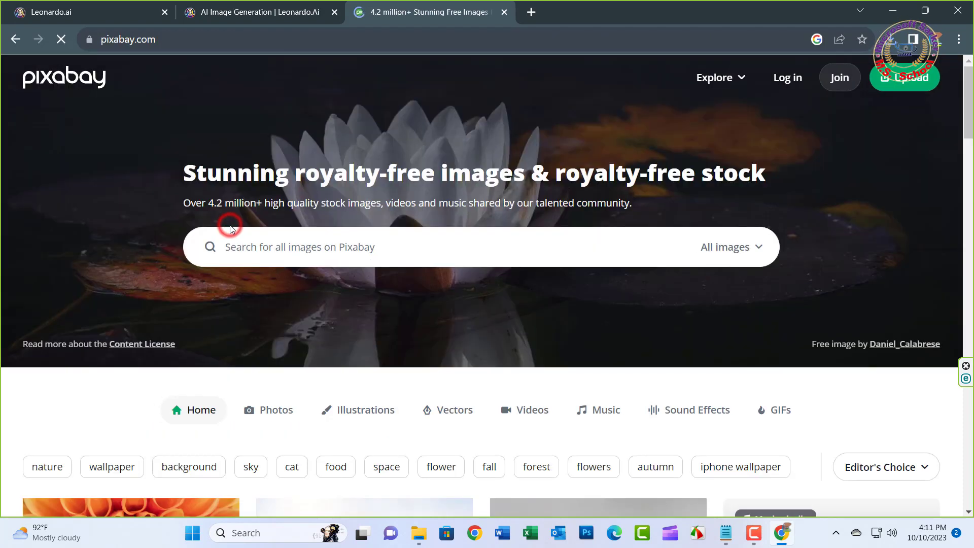
Step: Search Pixabay for "news intro" and restrict the results to videos
click(392, 246)
text(news)
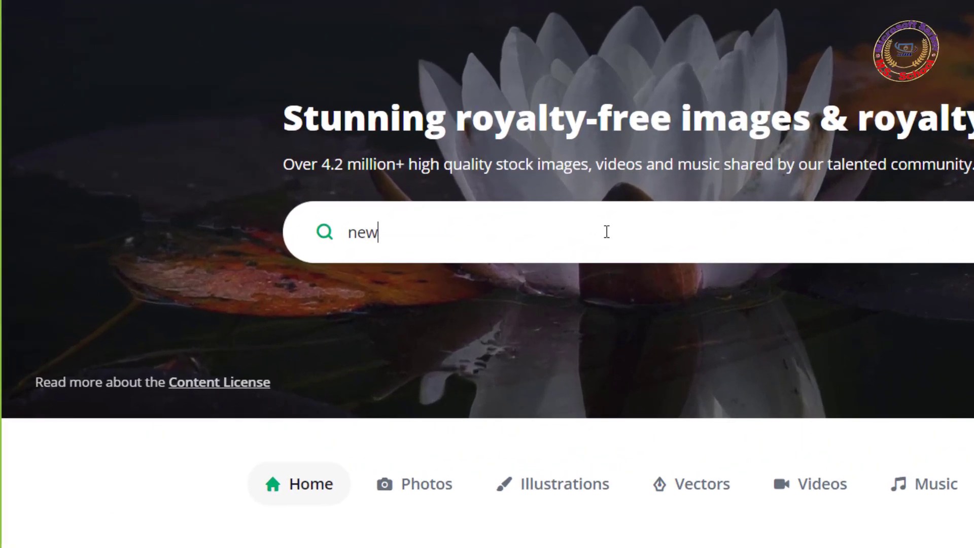
text(int)
key(BackSpace)
text(intro)
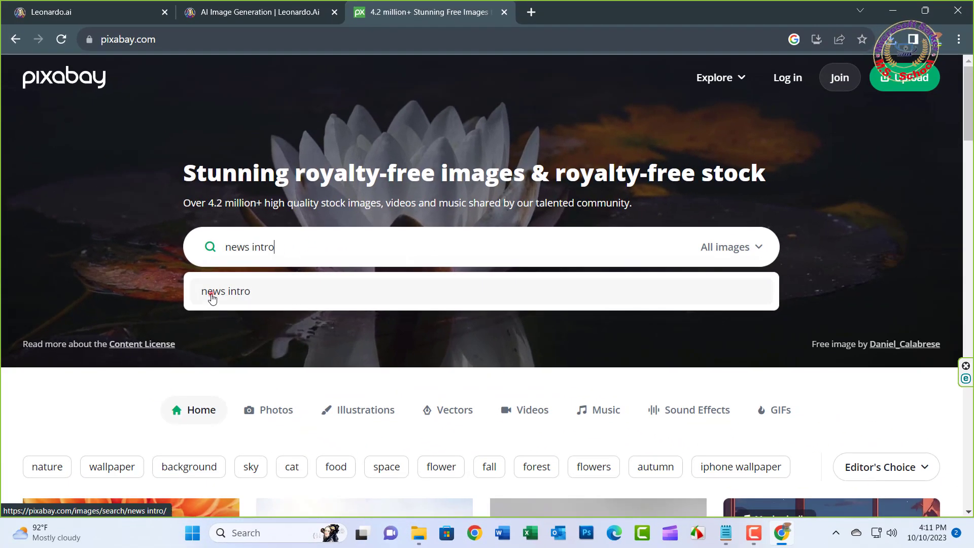
click(211, 297)
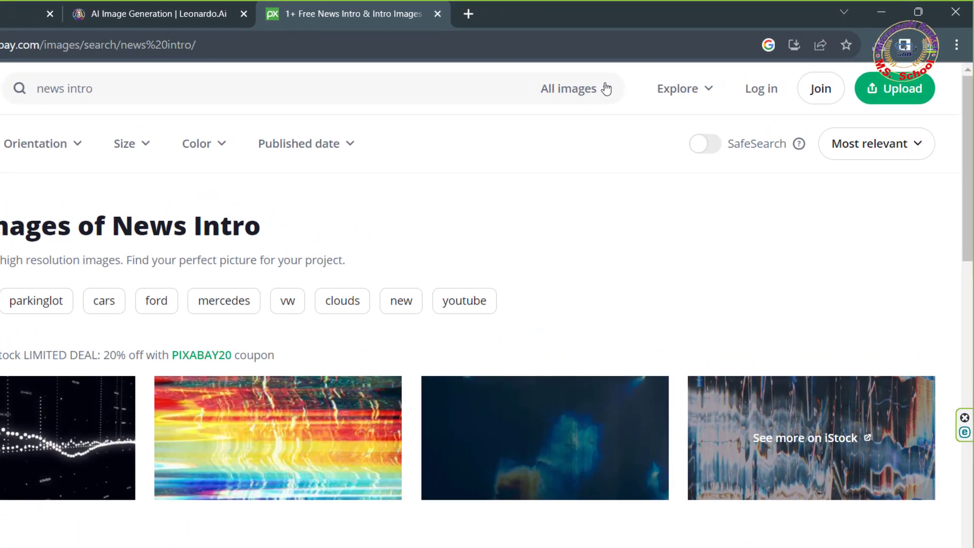
click(606, 88)
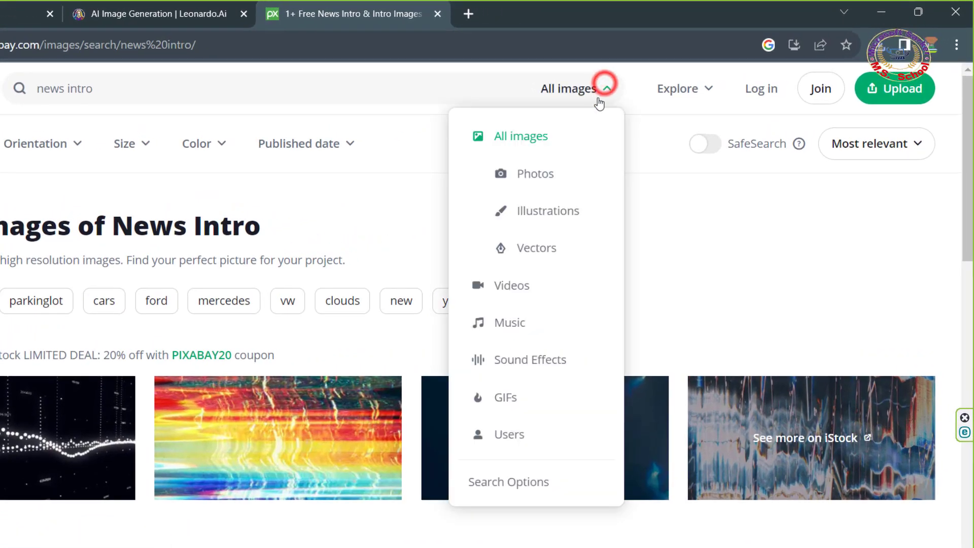
click(513, 291)
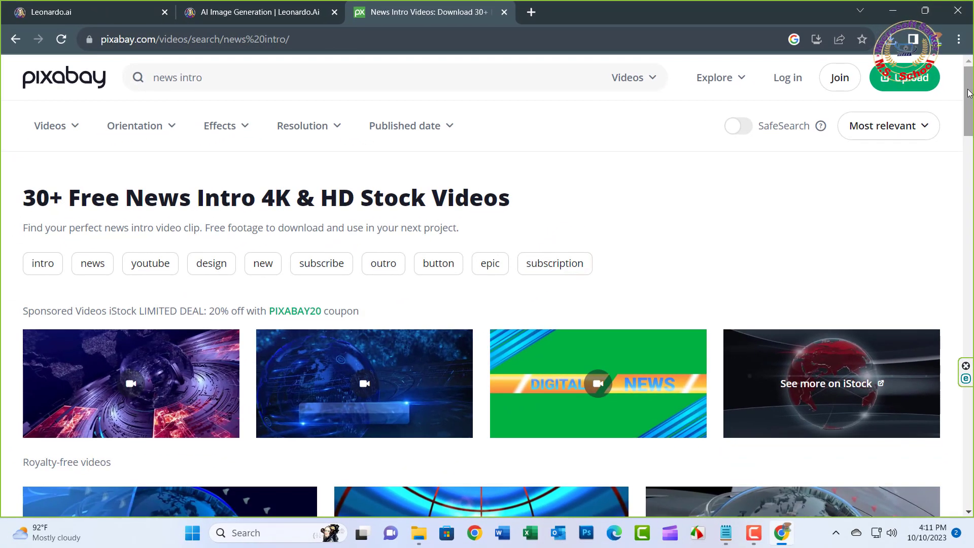
Step: Open the grey "globe intro news earth" video from the royalty-free results and download it as a 1280×720 MP4
drag(968, 96, 971, 157)
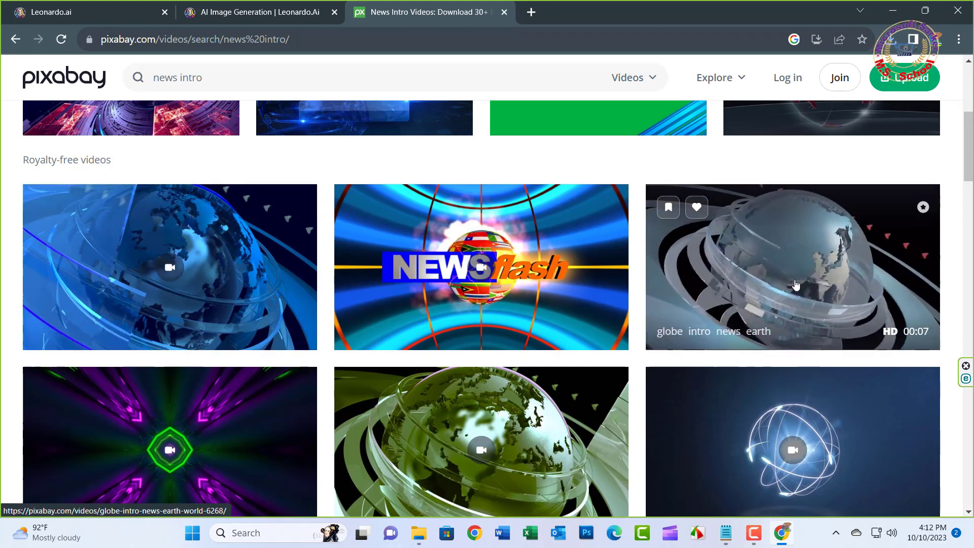
click(795, 285)
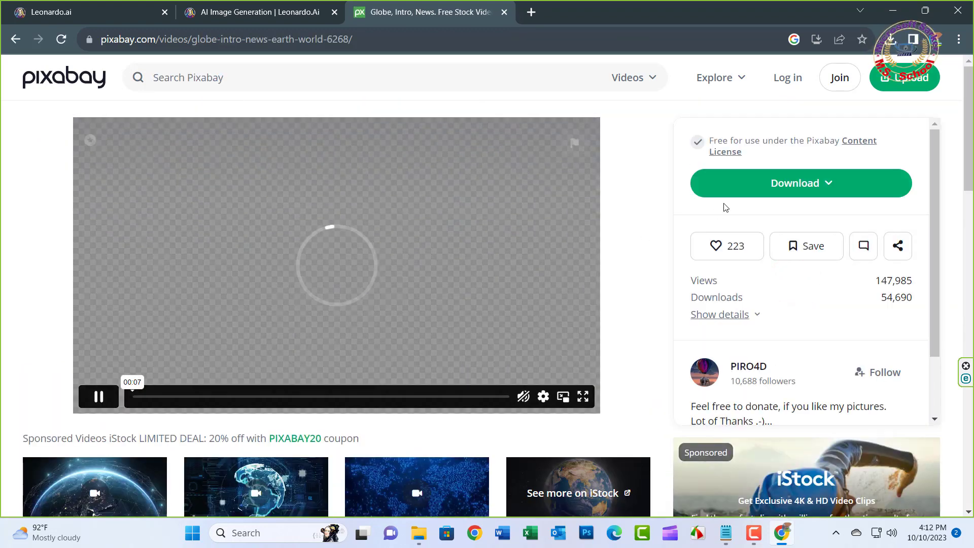
click(827, 183)
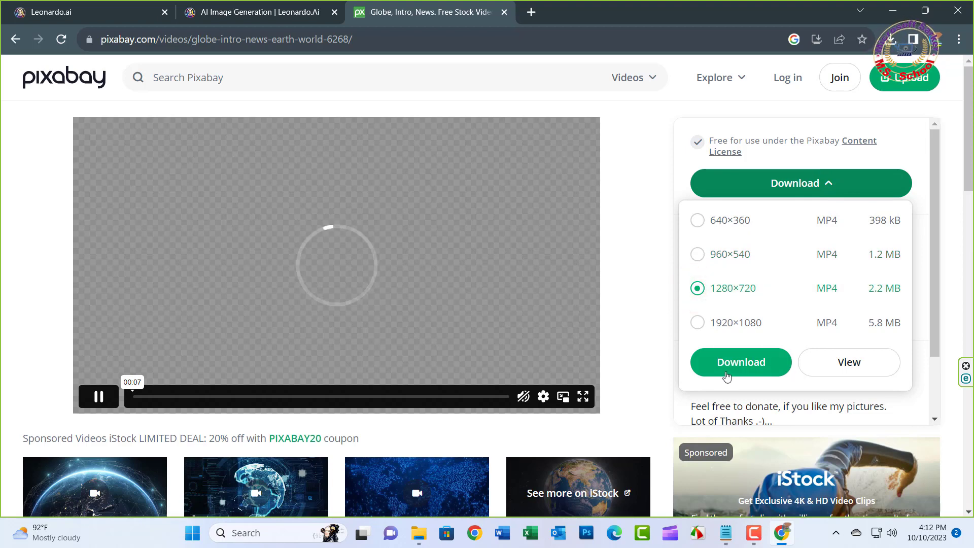
click(741, 363)
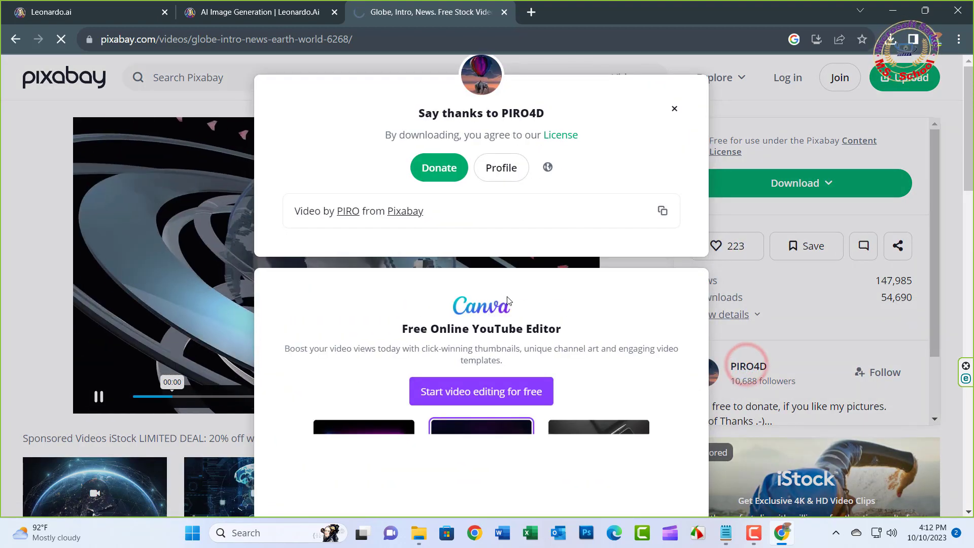
click(674, 108)
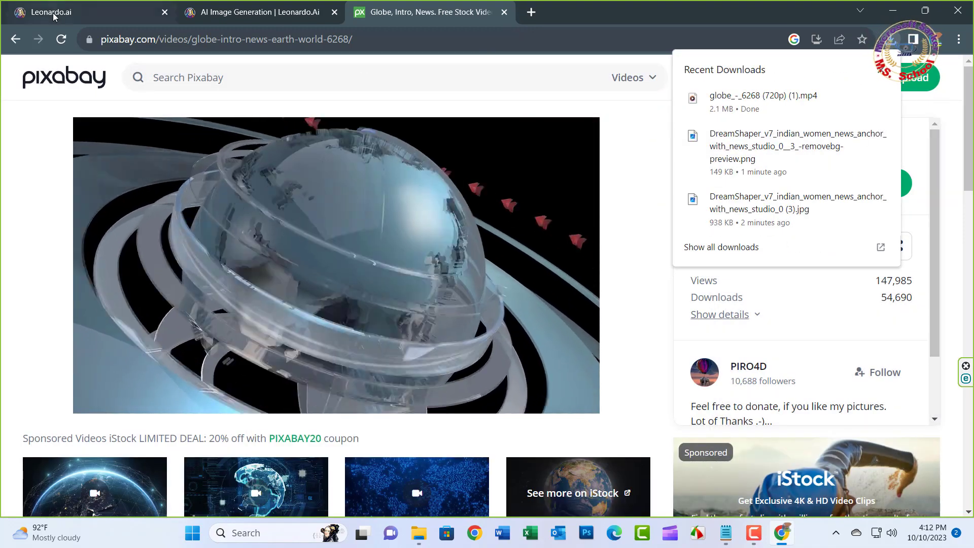
Step: Return to the video results, open the "news studio intro video" with the green screen, and download it as a 1280×720 MP4
click(15, 40)
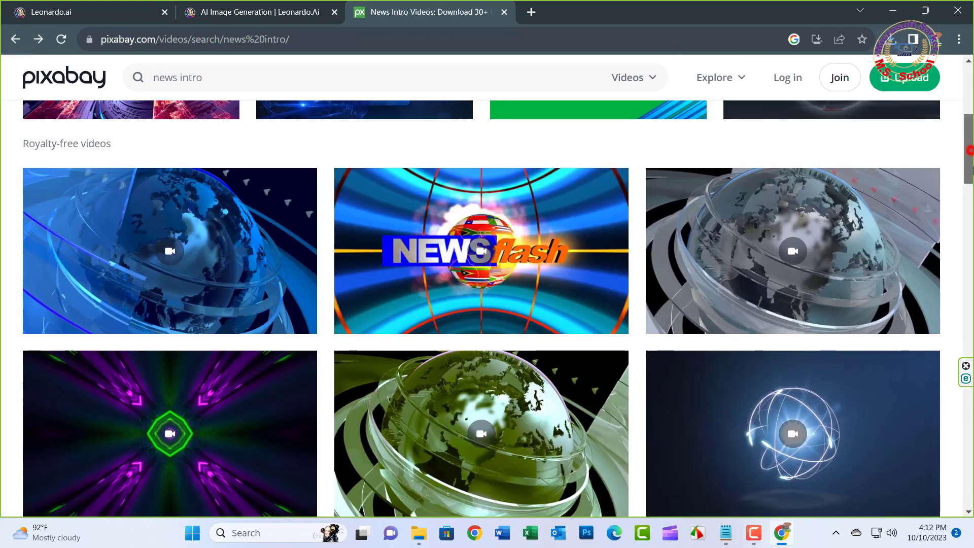
drag(971, 170, 971, 210)
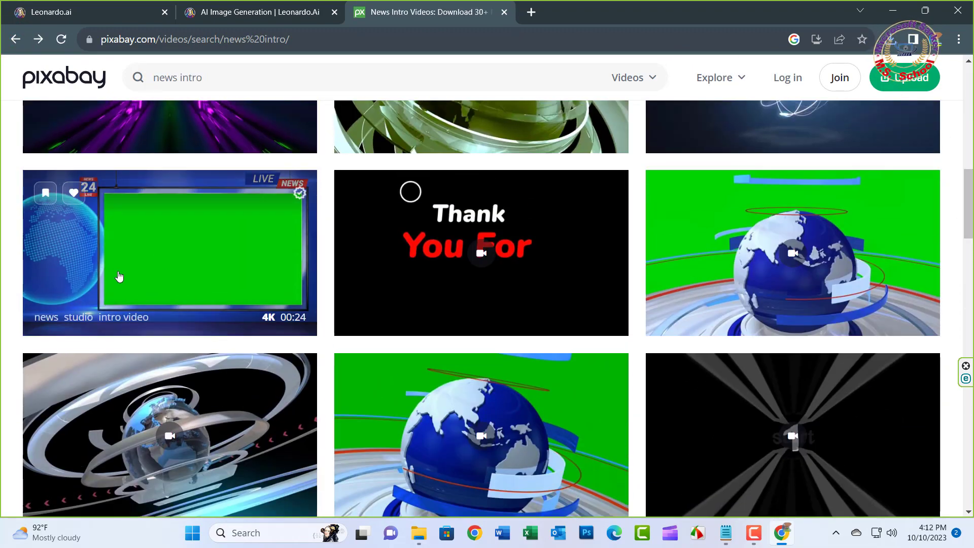
click(125, 271)
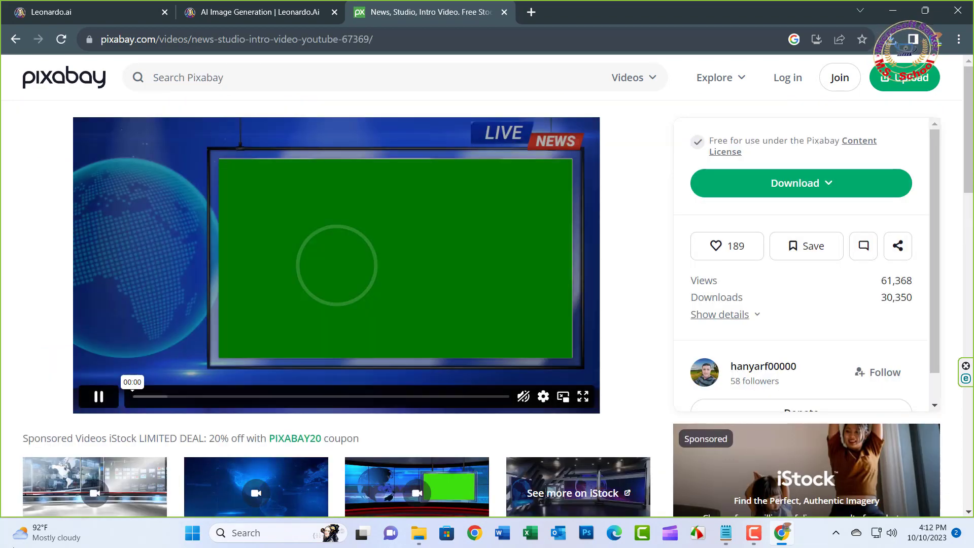
click(783, 189)
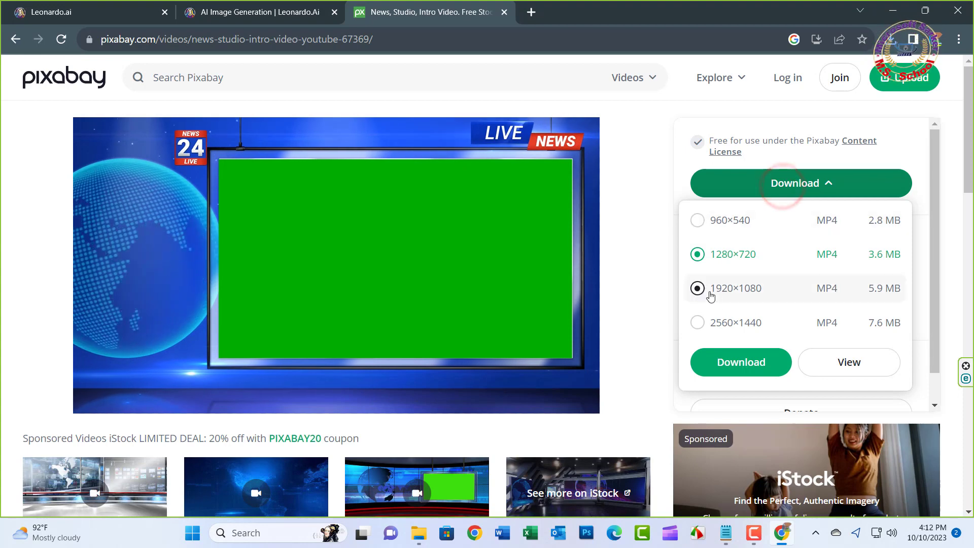
click(735, 364)
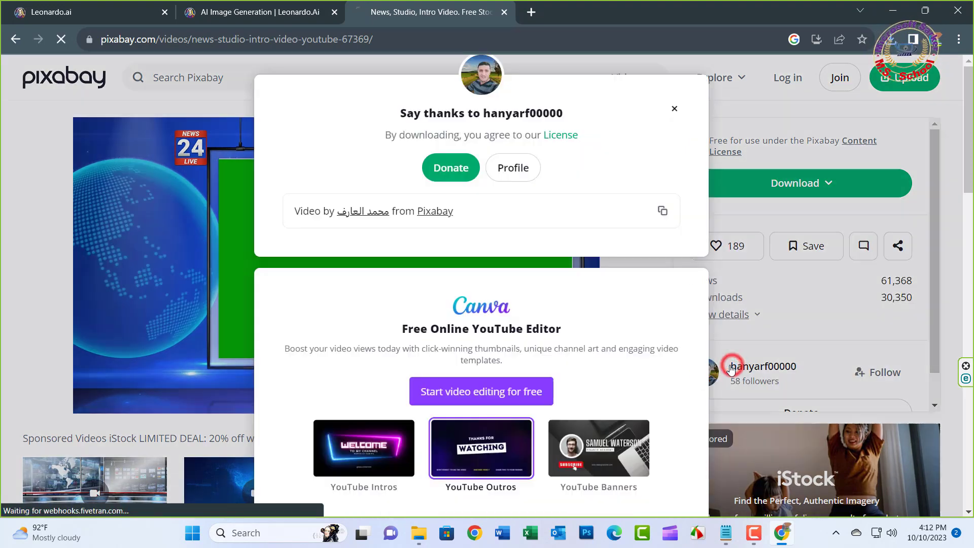
click(674, 109)
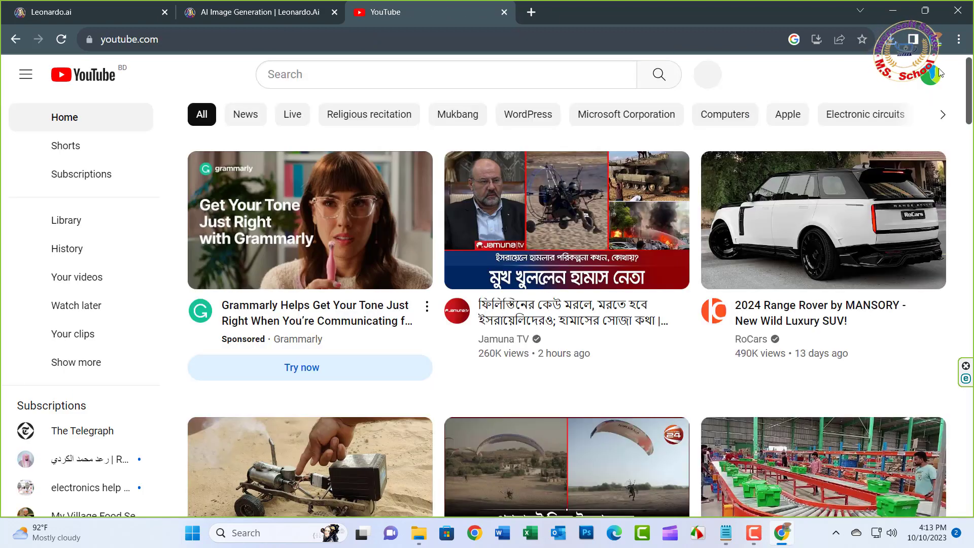
Step: Go from the YouTube account to YouTube Studio and open its Audio library
click(932, 74)
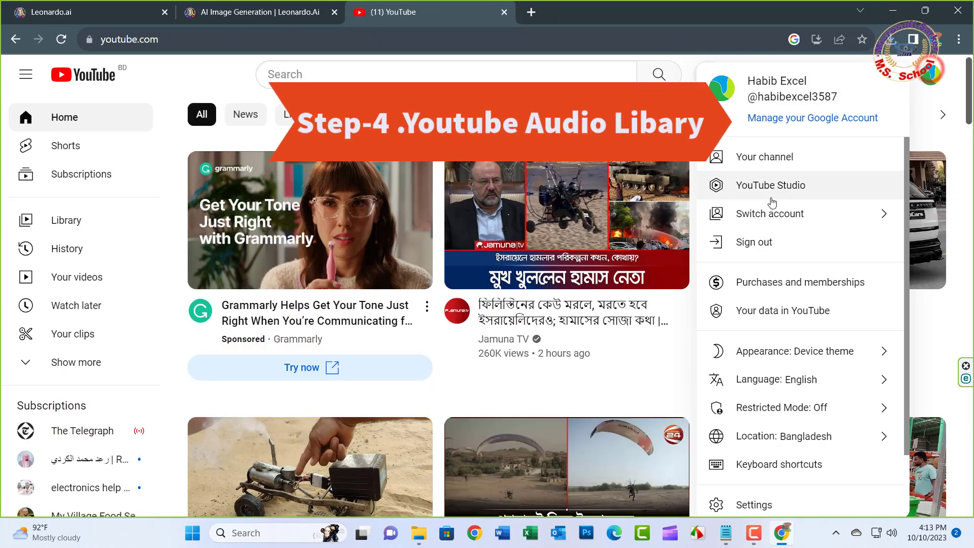
click(774, 187)
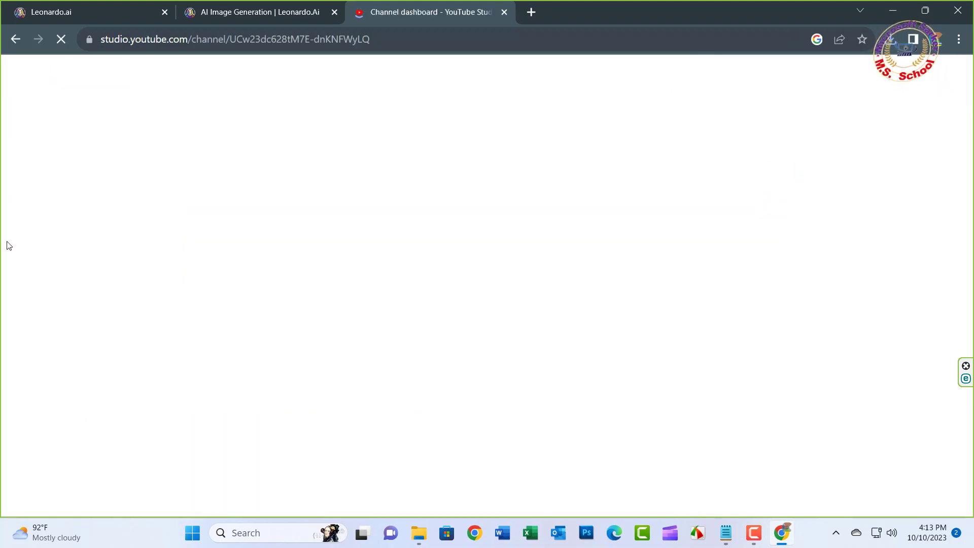
drag(175, 279, 175, 361)
click(87, 432)
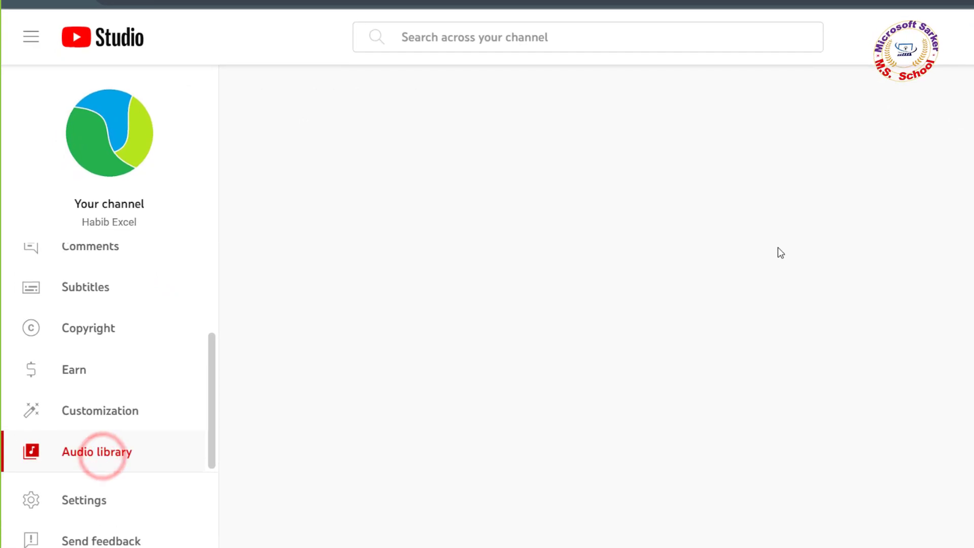
click(419, 261)
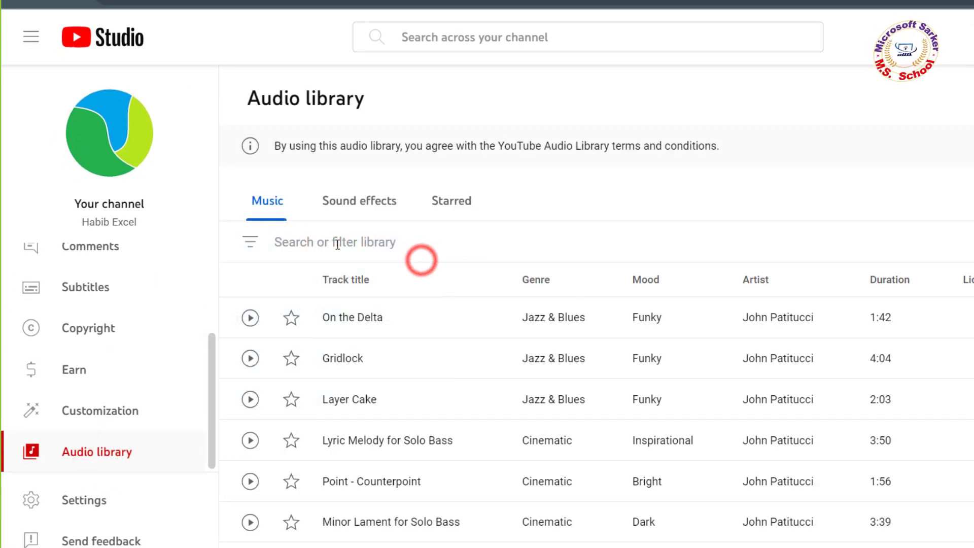
Step: Search the music library for "news room news" and download the track News Room News
click(394, 242)
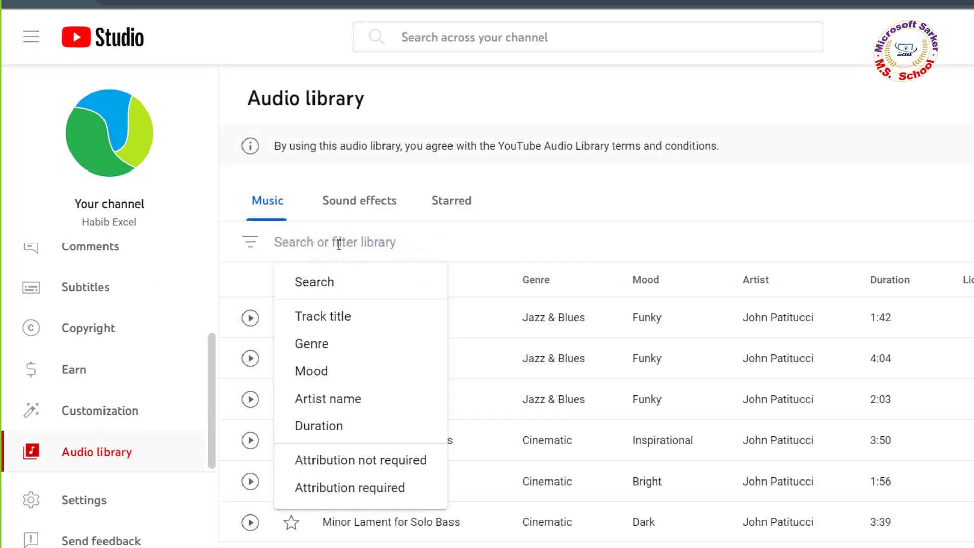
text(news room news)
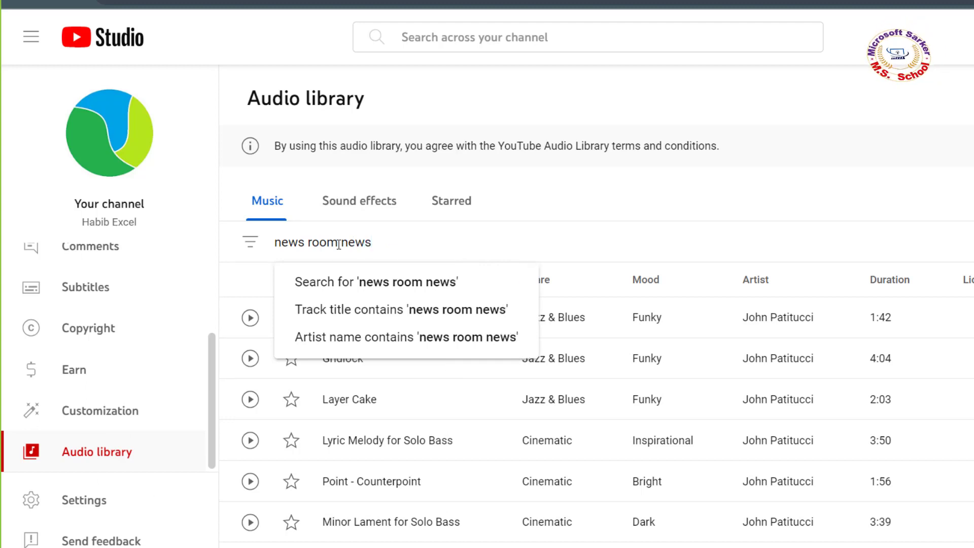
key(Return)
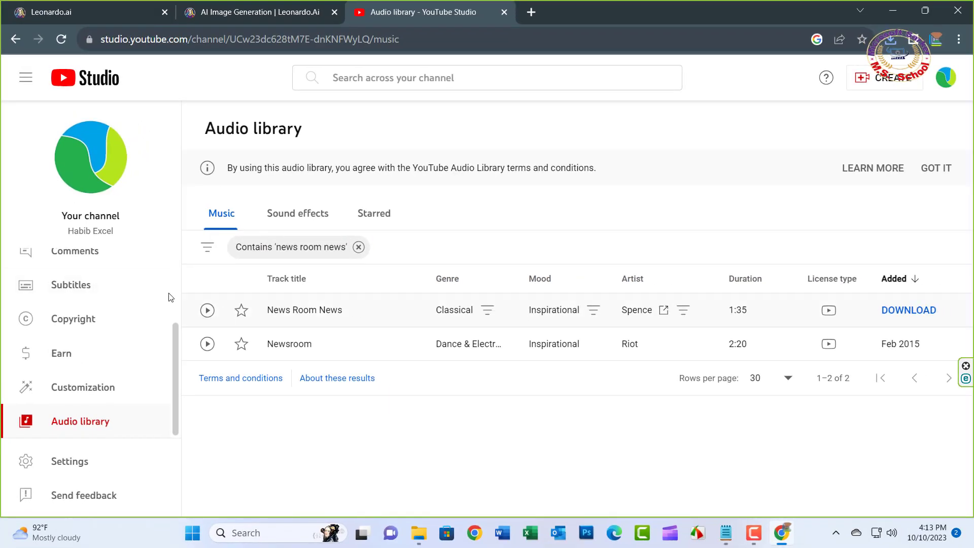
click(896, 310)
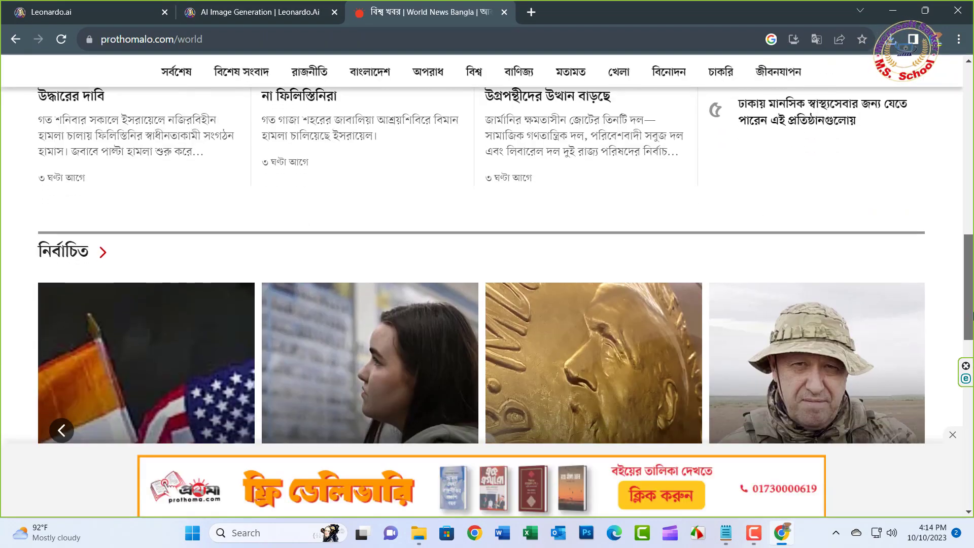
Step: Open the নির্বাচিত story with the armed man in camouflage on the Prothom Alo world page and copy its first three paragraphs
scroll(790, 378, down, 4)
click(790, 378)
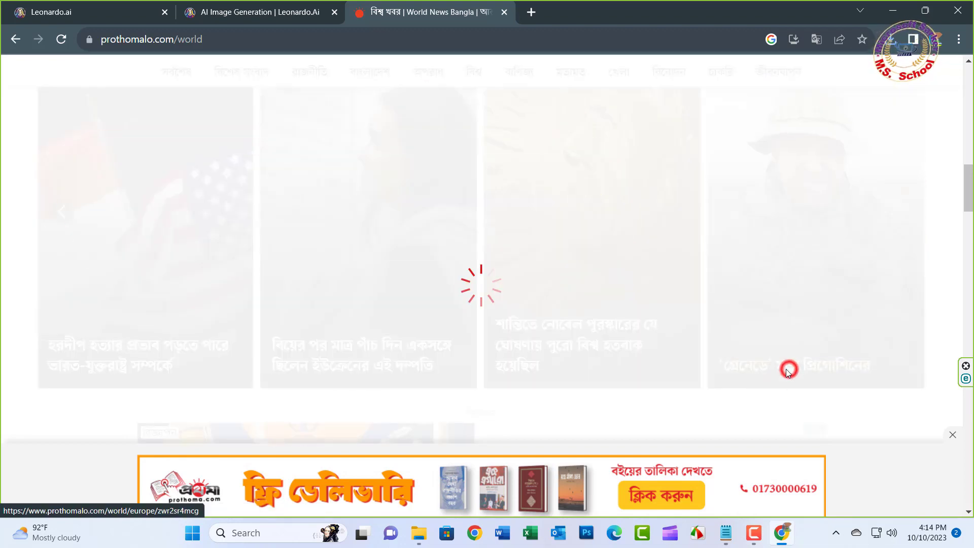
drag(971, 102, 971, 164)
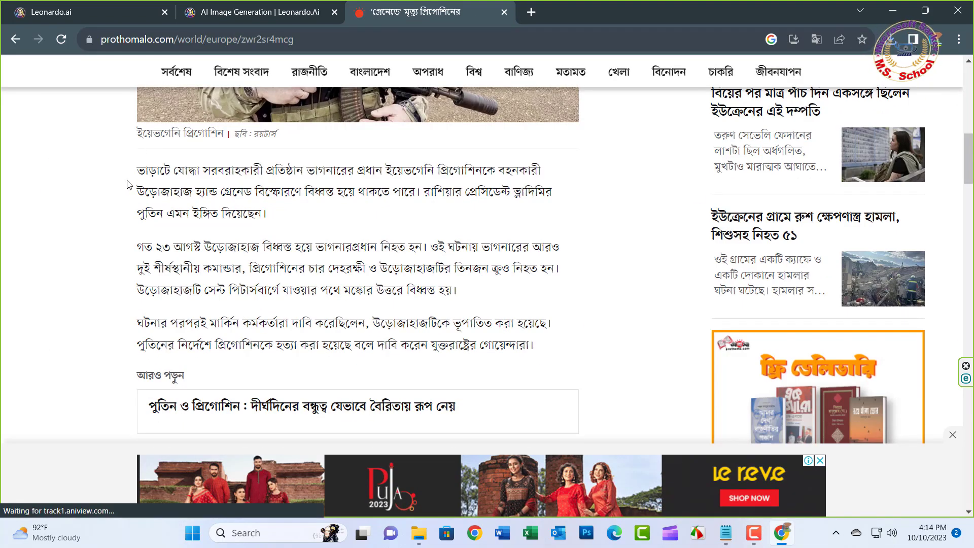
drag(137, 167, 512, 339)
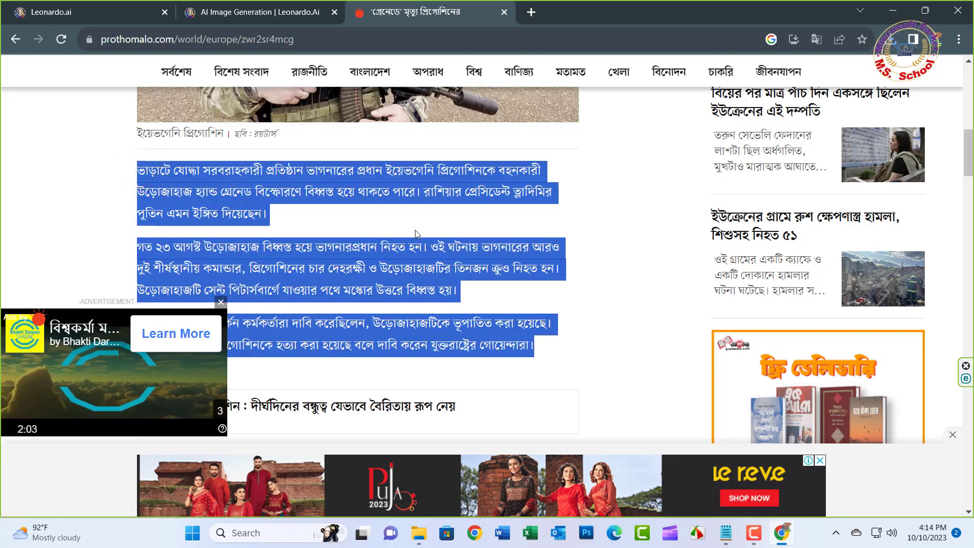
right_click(361, 186)
click(384, 196)
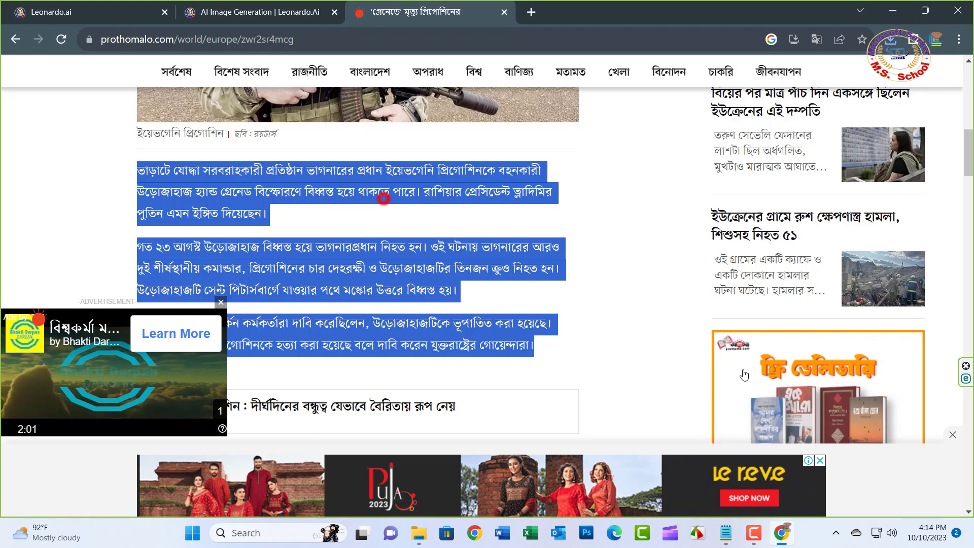
Step: Switch to Notepad, paste the copied article text below the "indian women news anchor with news studio" line, and return to the article
click(726, 538)
click(287, 112)
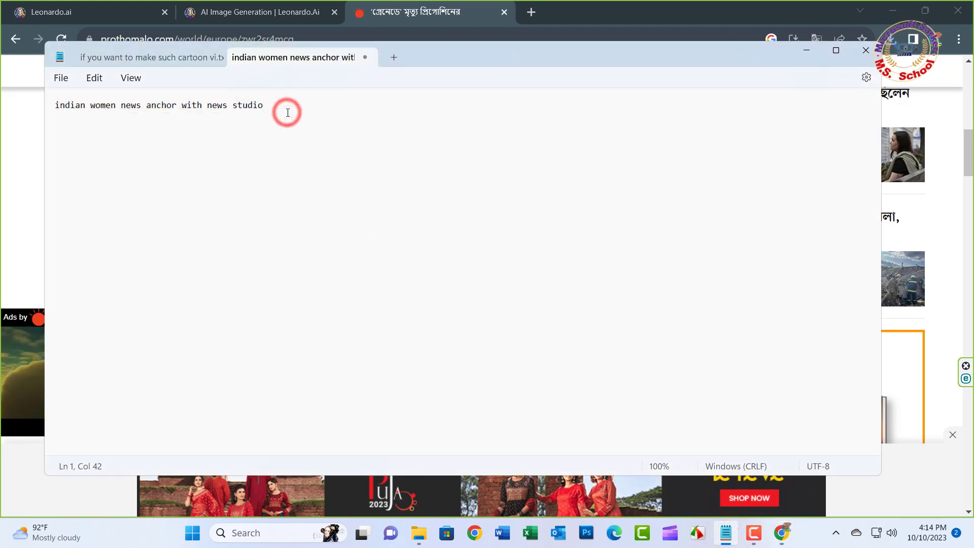
key(Return)
key(Return)
key(ctrl+v)
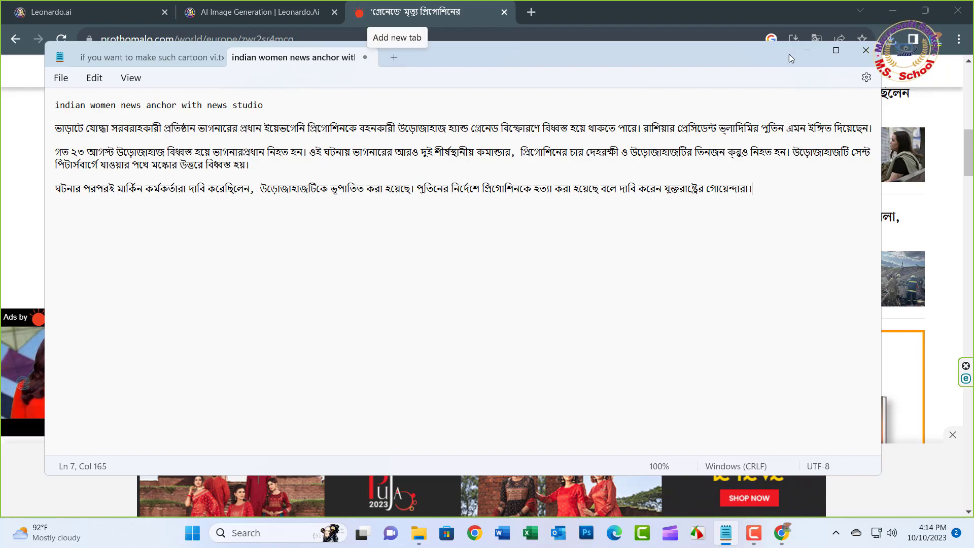
click(807, 51)
click(668, 222)
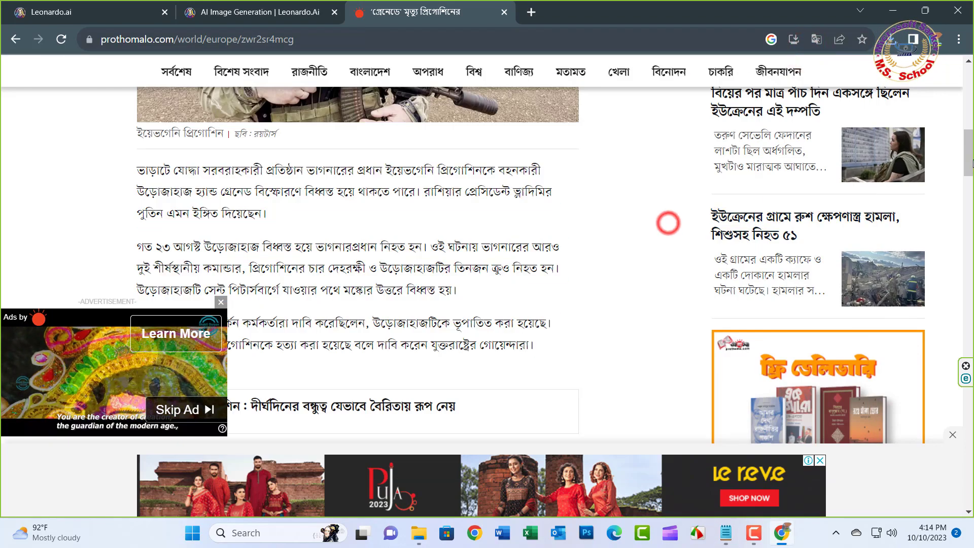
Step: Close the floating video advertisement and save the article's main photo as a WEBP file in Downloads
drag(969, 162, 970, 143)
scroll(970, 142, up, 3)
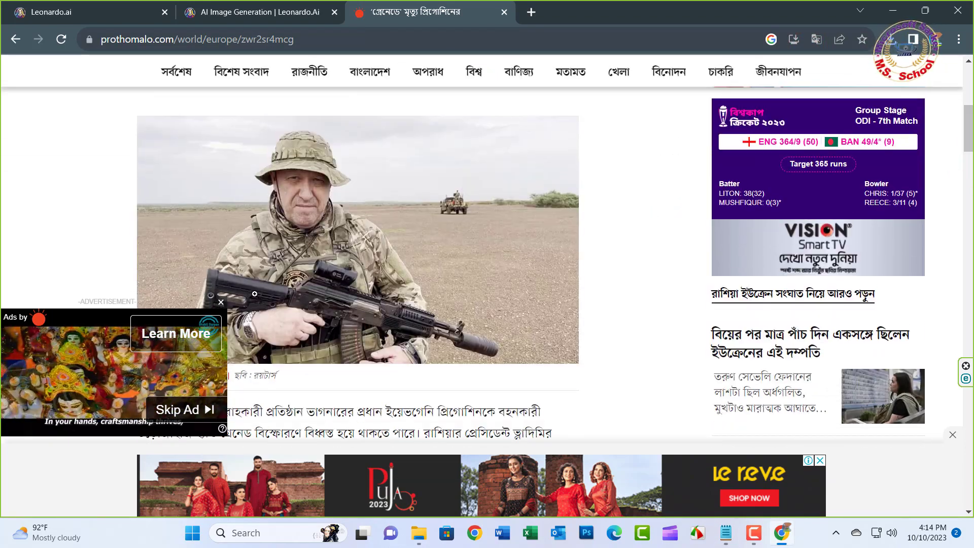
click(222, 303)
right_click(304, 235)
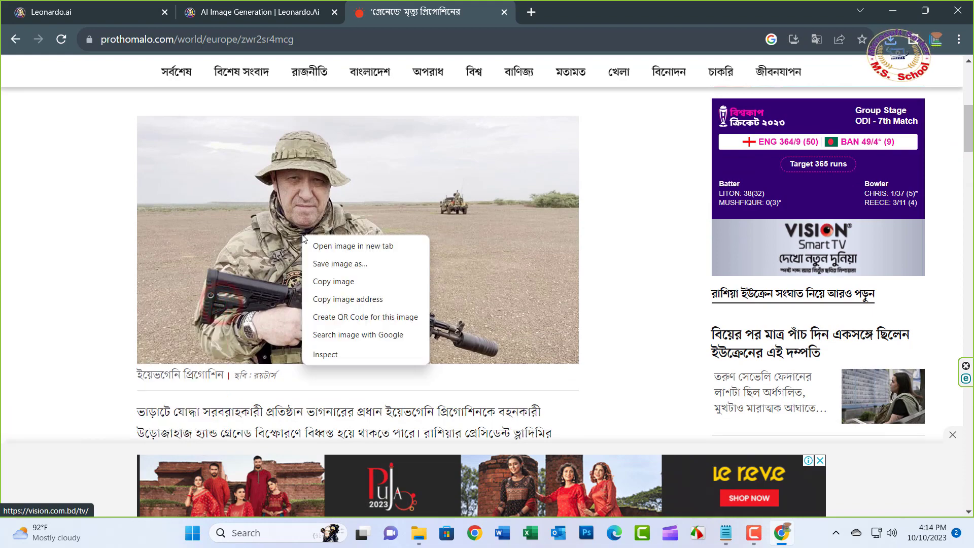
click(333, 265)
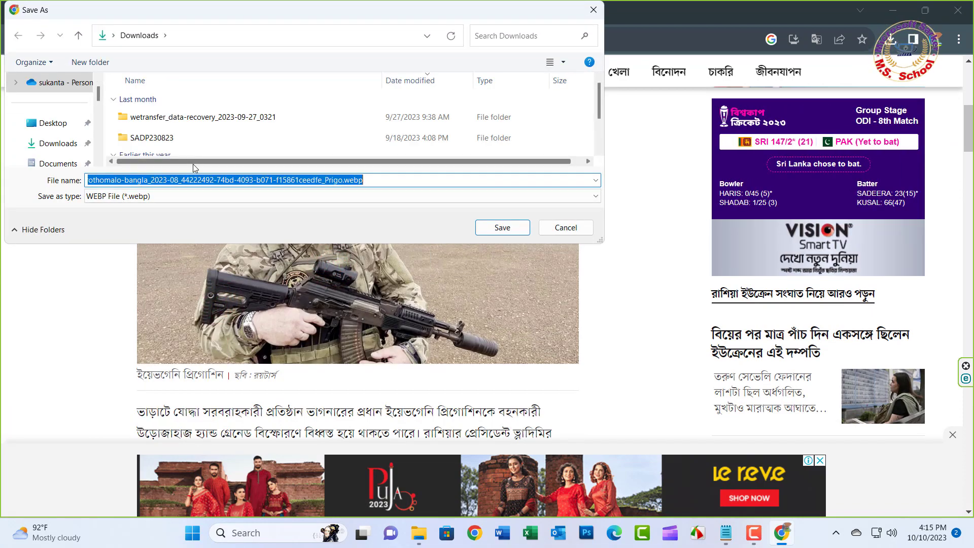
click(502, 227)
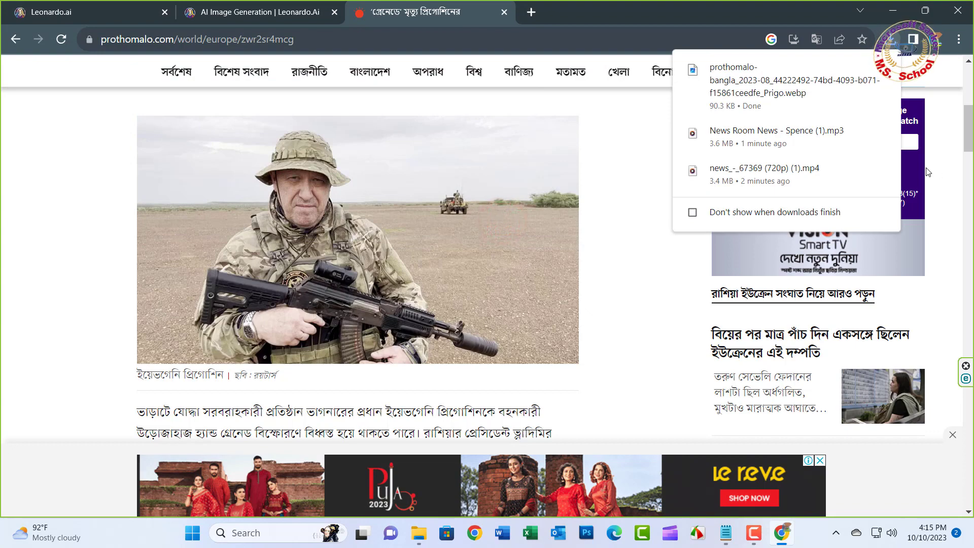
Step: Search Google Images for "putin picture" in a new tab and open the NPR page containing the photo of Putin gesturing at a desk
scroll(972, 139, up, 10)
click(531, 12)
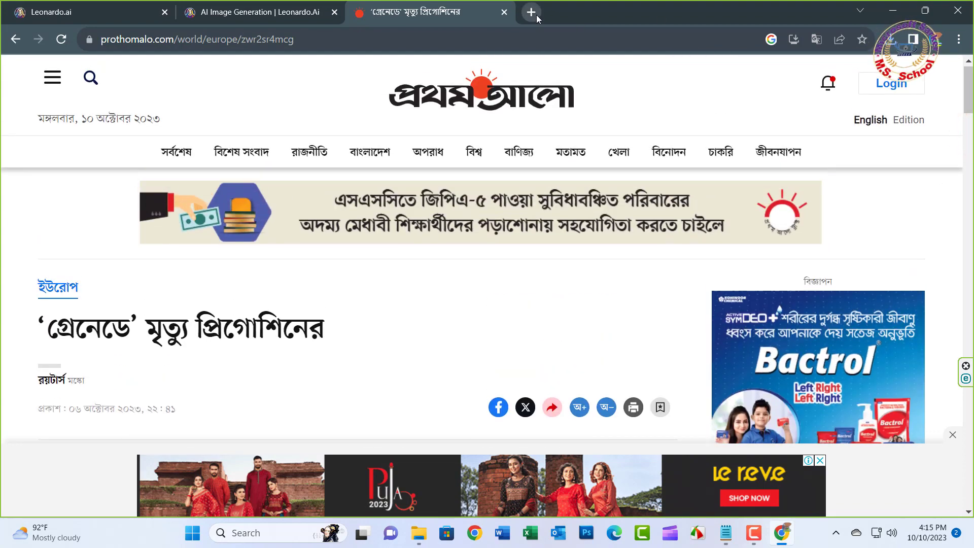
click(363, 276)
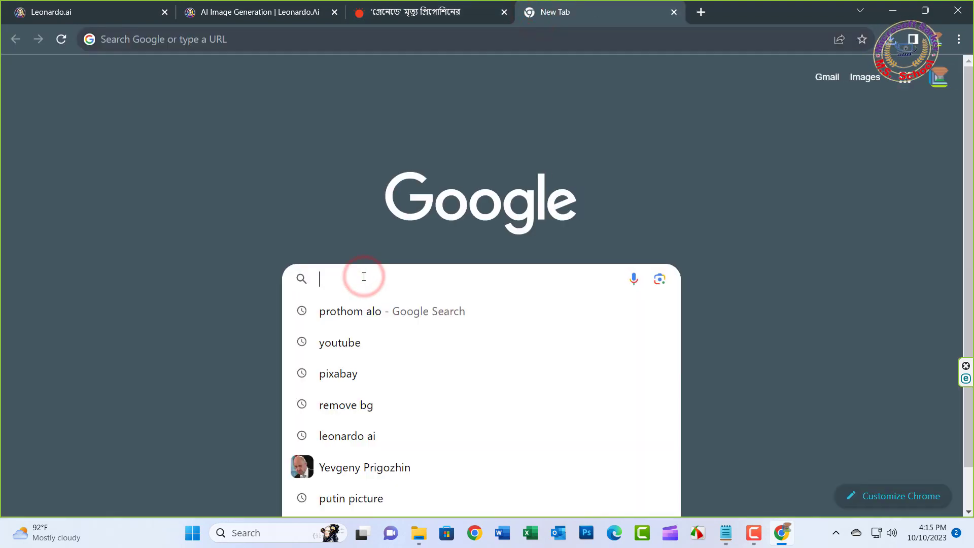
text(putin picture)
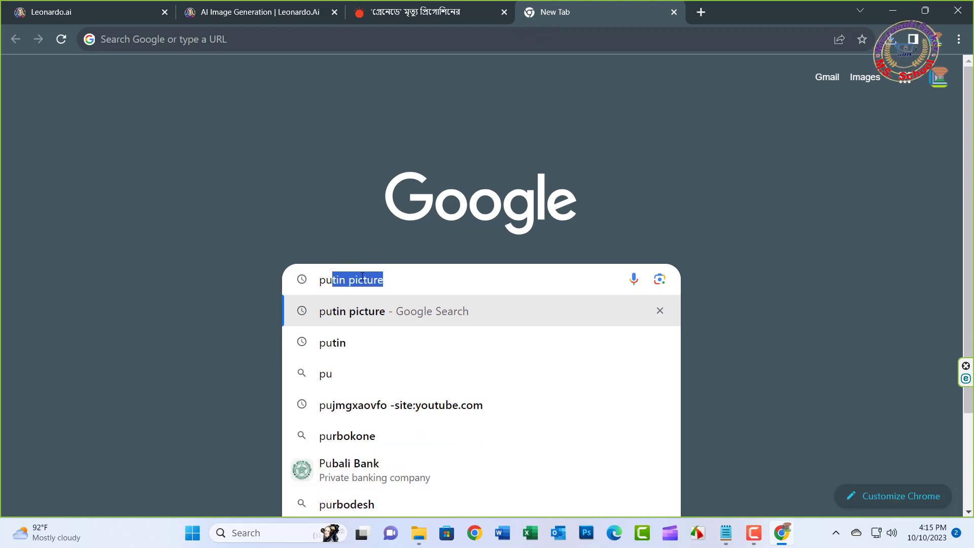
click(343, 315)
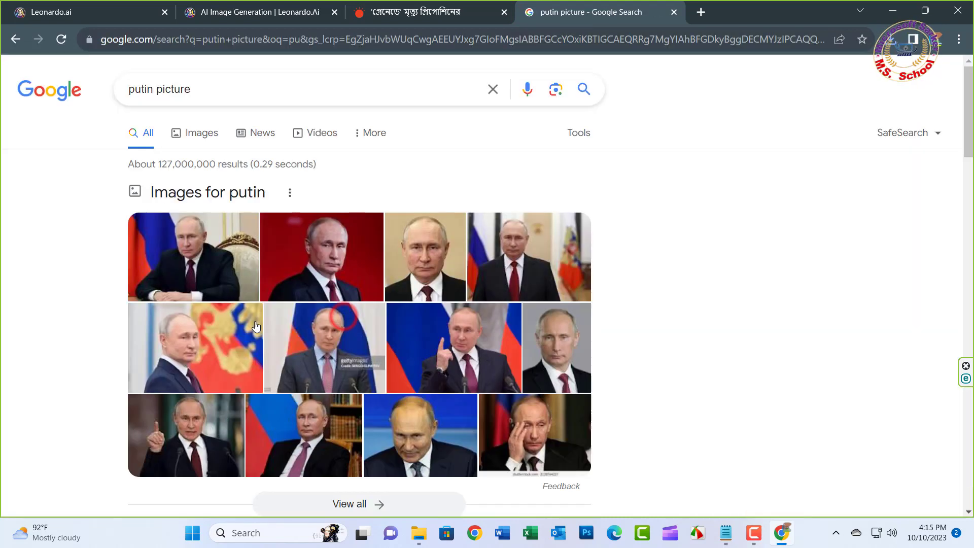
click(200, 139)
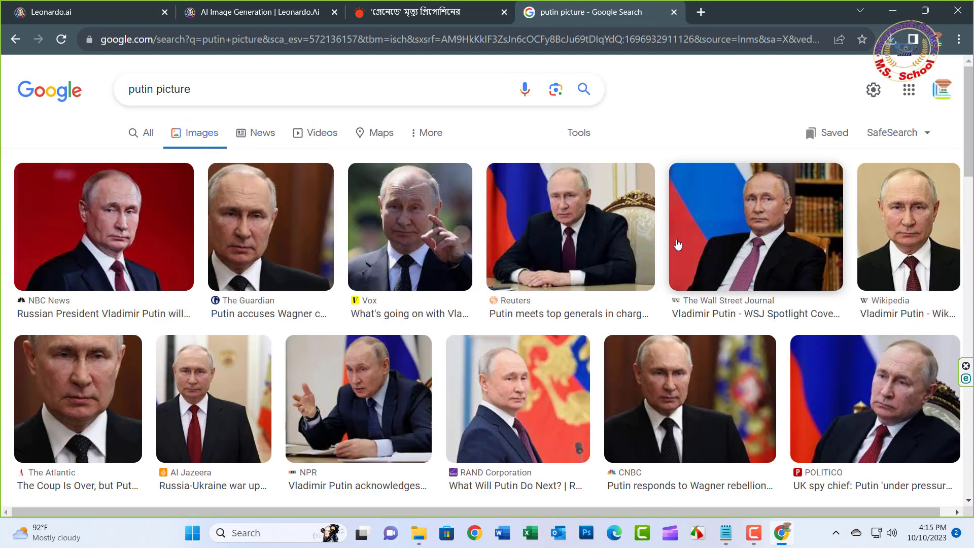
click(359, 398)
right_click(397, 191)
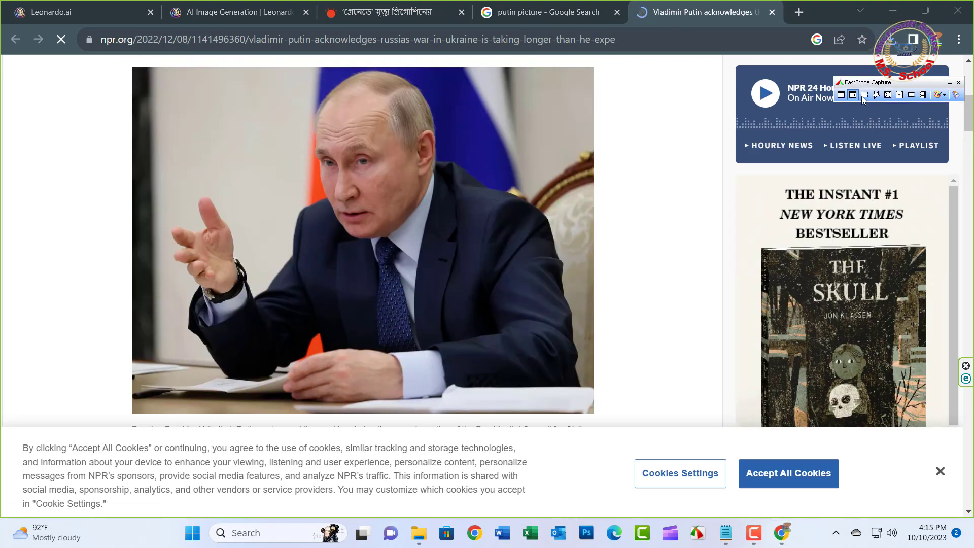
Step: Capture the Putin photo as a rectangular region with FastStone Capture and save it as 22.jpg in the Image folder
click(864, 95)
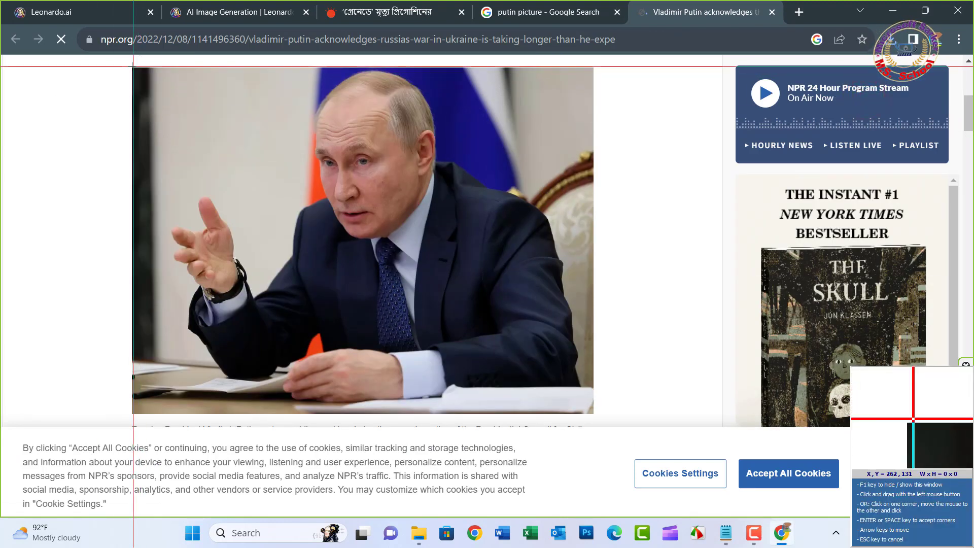
drag(131, 66, 592, 406)
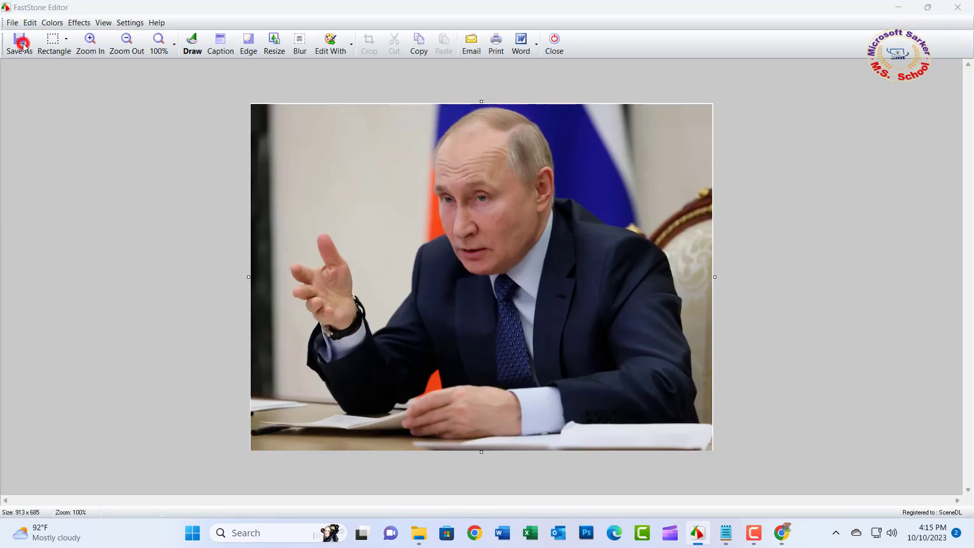
click(20, 45)
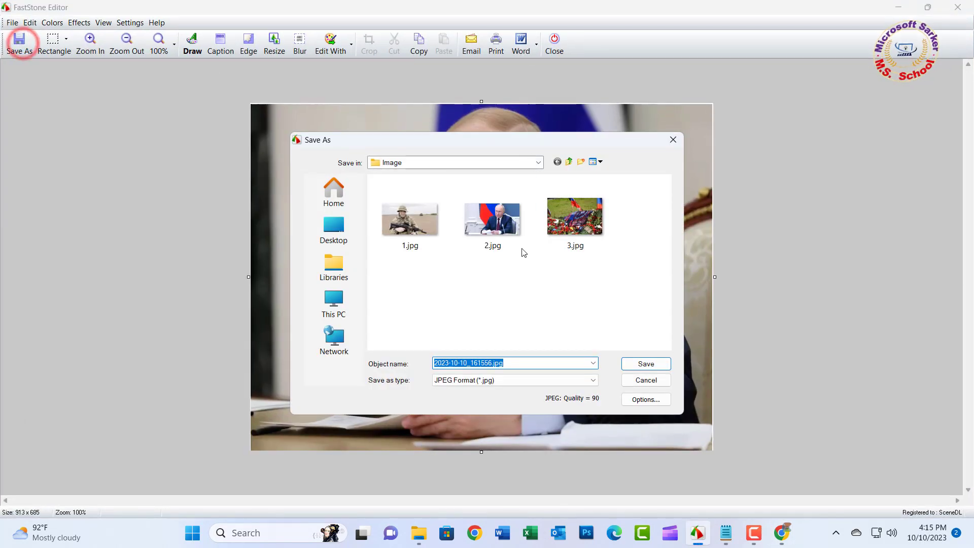
drag(435, 362, 491, 363)
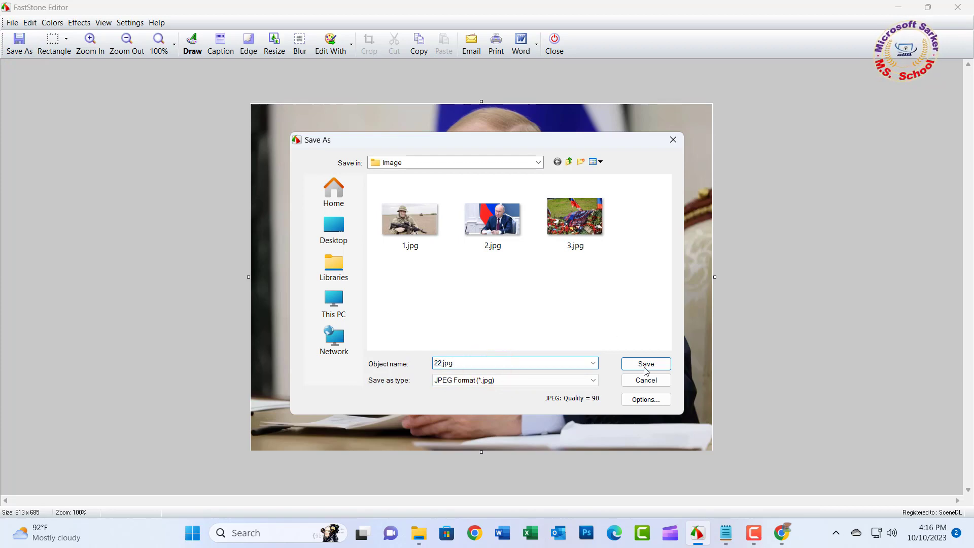
click(645, 364)
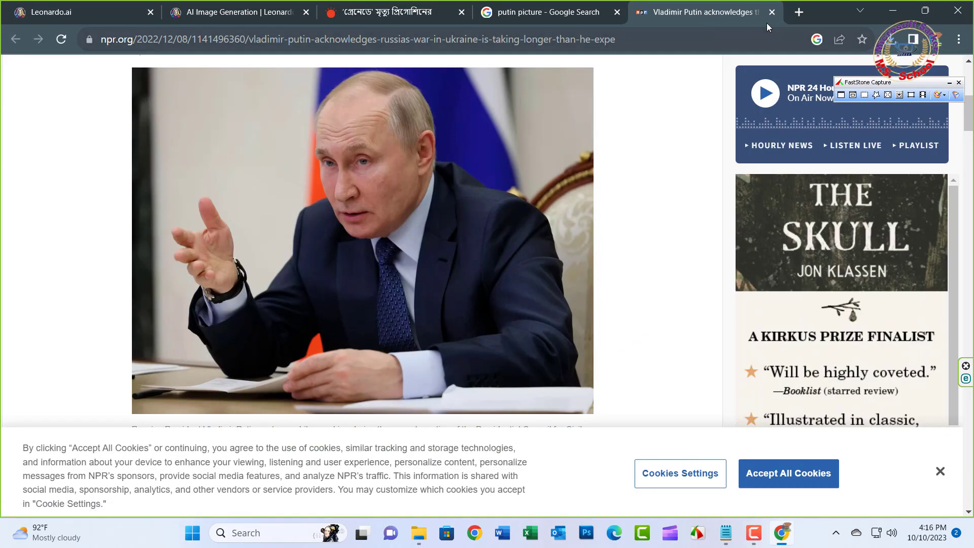
Step: Return to the Google Images results and replace the query with "prigozhin"
click(541, 6)
drag(191, 72, 1, 76)
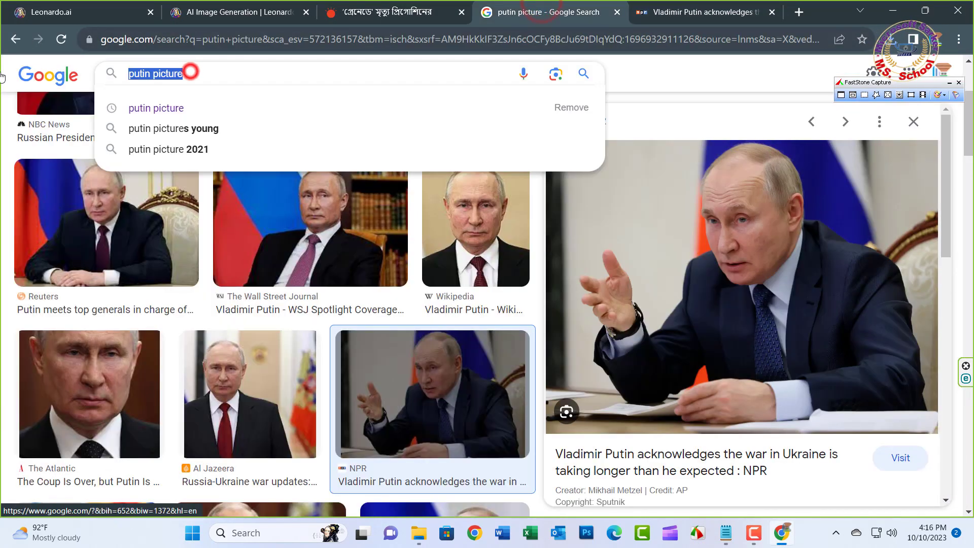
key(BackSpace)
text(pro)
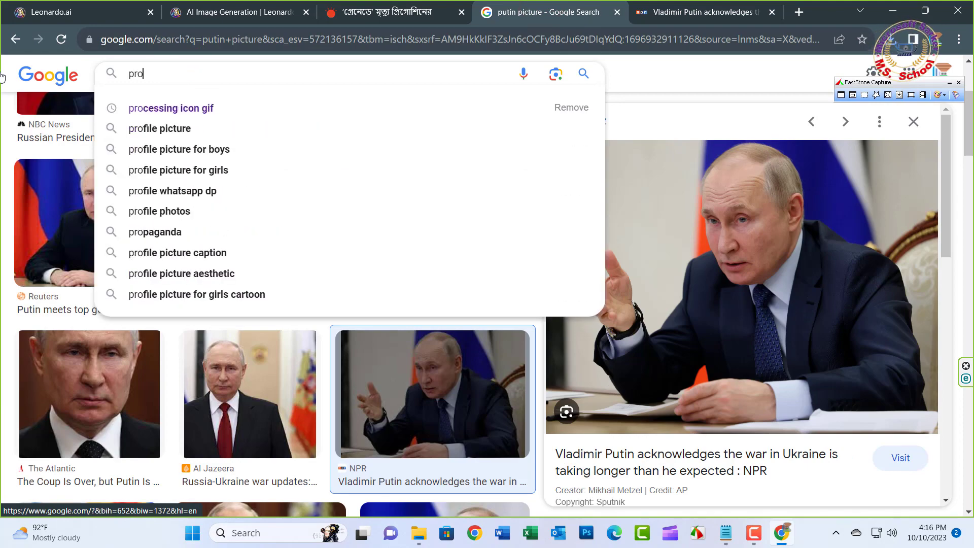
key(BackSpace)
text(i)
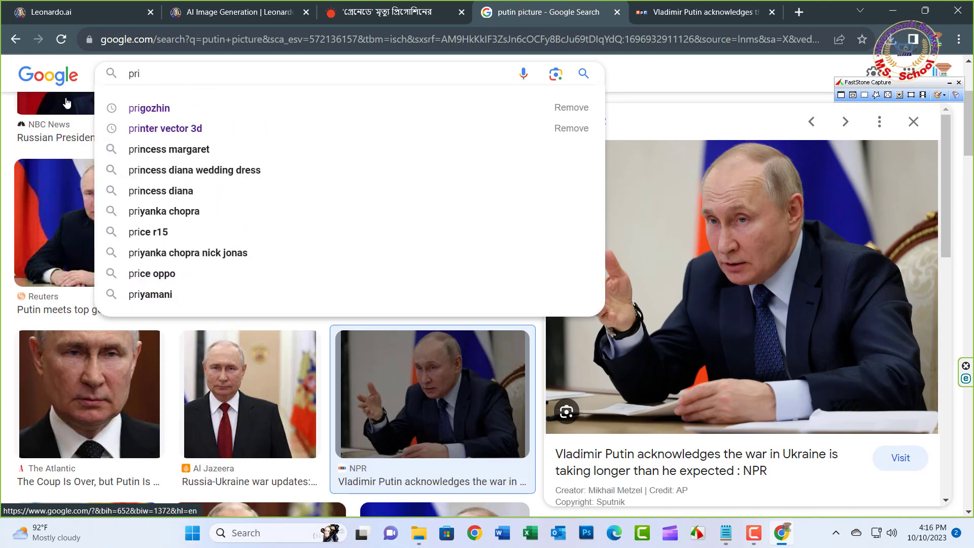
click(165, 108)
Step: Refine the image search to "prigozhin death" and open the Times of India photo of a soldier's portrait among red flowers
click(205, 82)
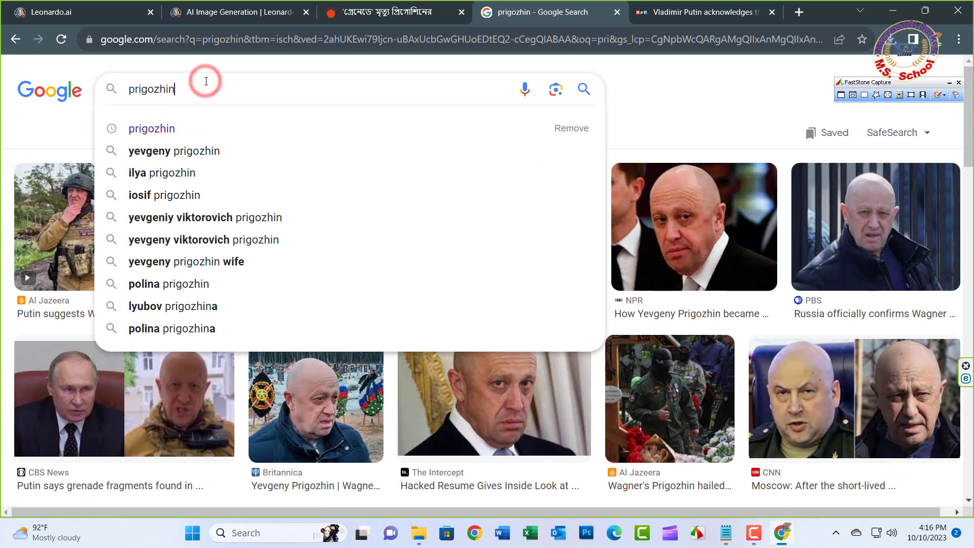
text(dead)
key(BackSpace)
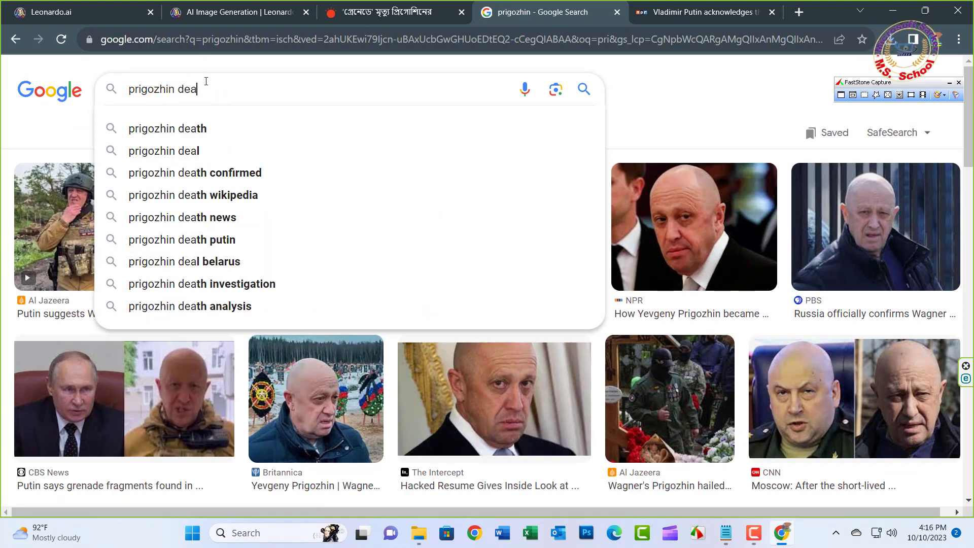
click(213, 129)
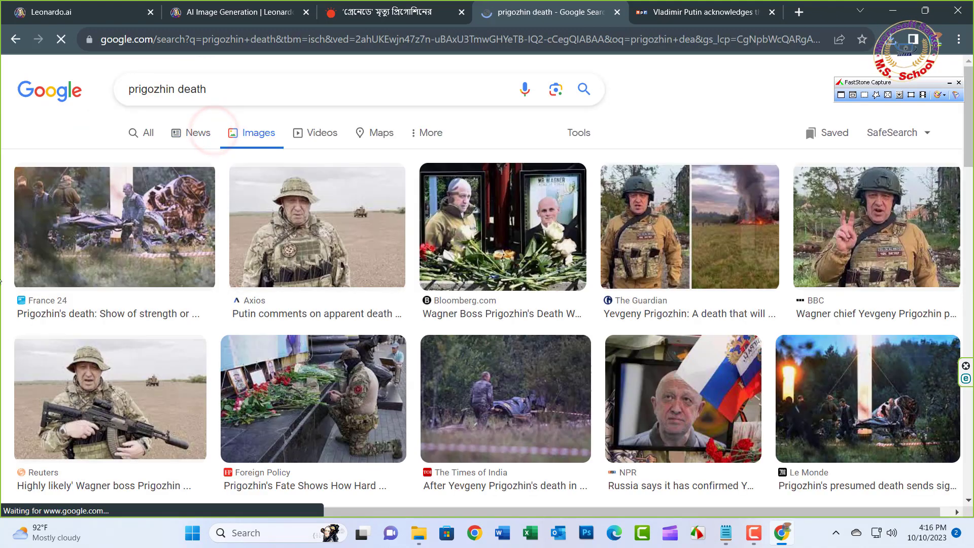
drag(969, 125, 972, 327)
scroll(349, 418, down, 3)
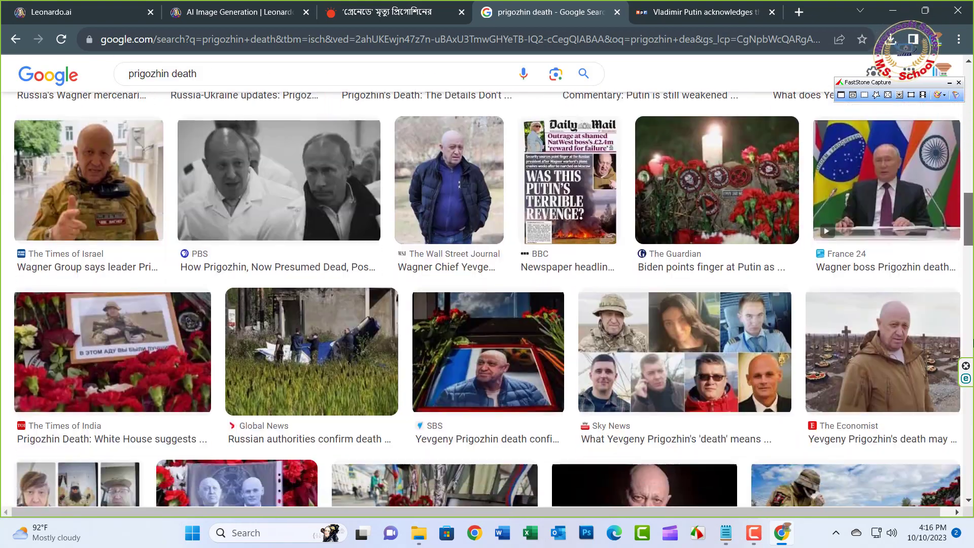
click(101, 313)
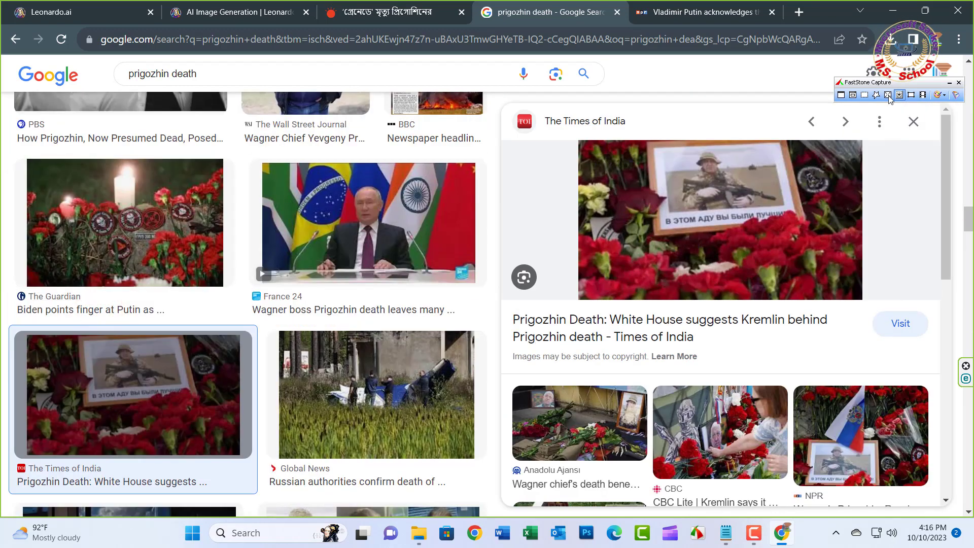
Step: Capture the enlarged flower memorial photo as a rectangular region and save it as 33.jpg in the Image folder
click(865, 98)
drag(578, 138, 862, 300)
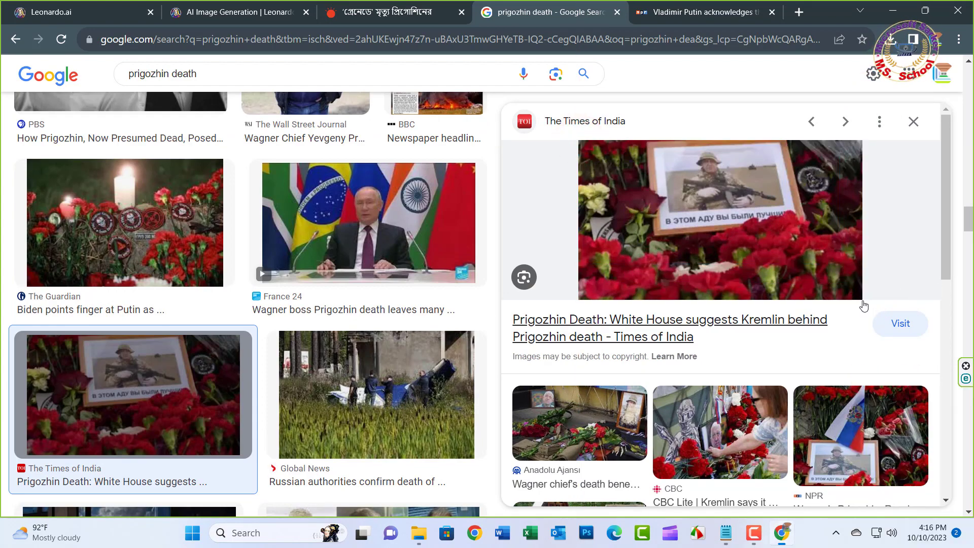
click(18, 42)
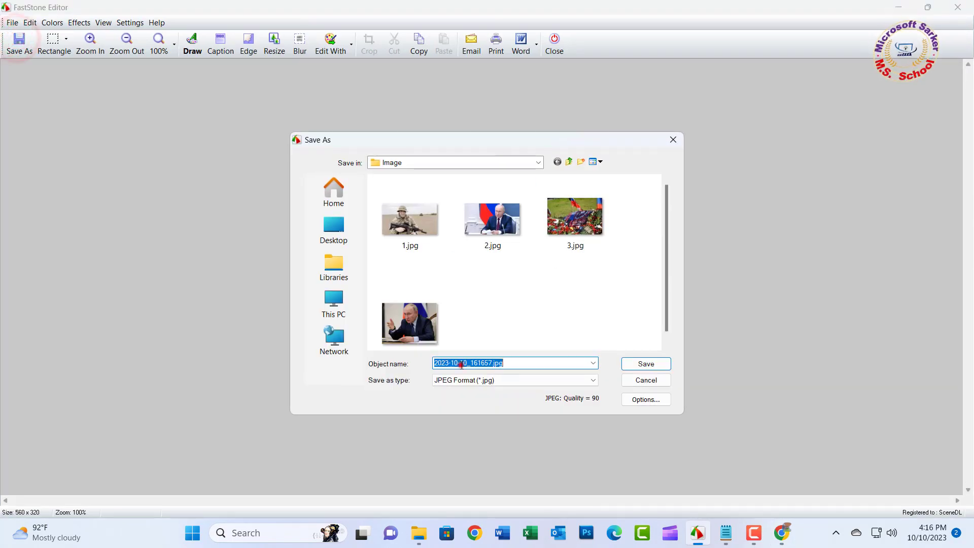
double_click(490, 363)
text(33)
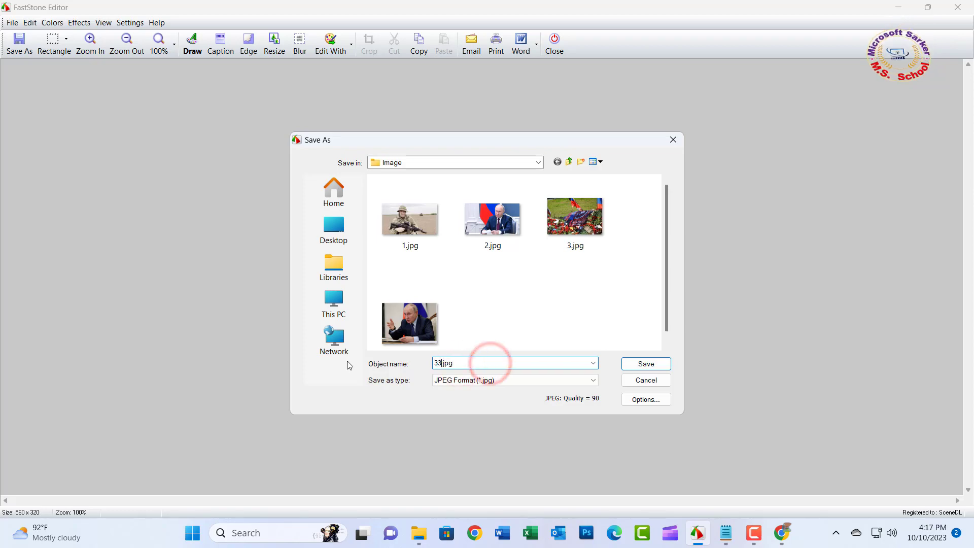
click(645, 367)
Step: Close the image search and NPR tabs, search Google for "heygen ai" in the news article's tab, and open the HeyGen site
click(616, 12)
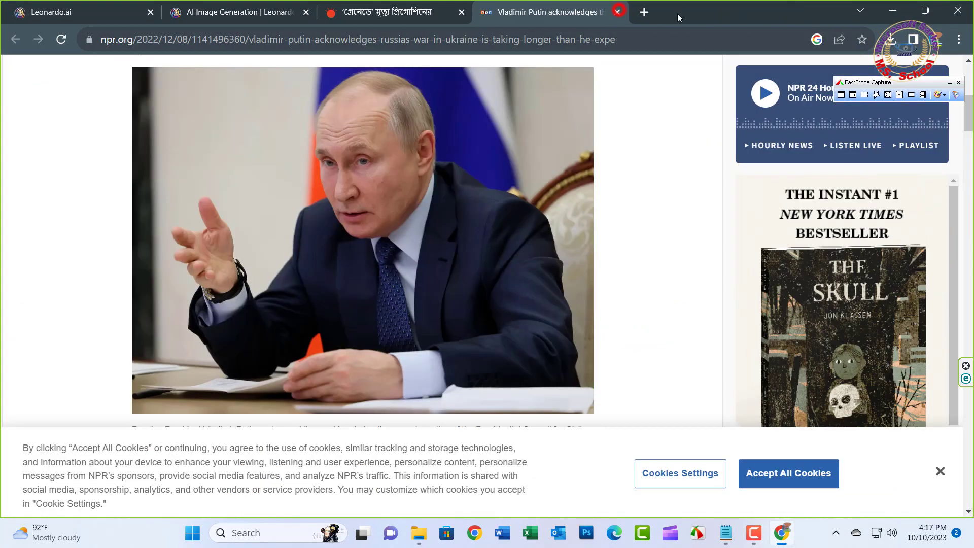
click(618, 13)
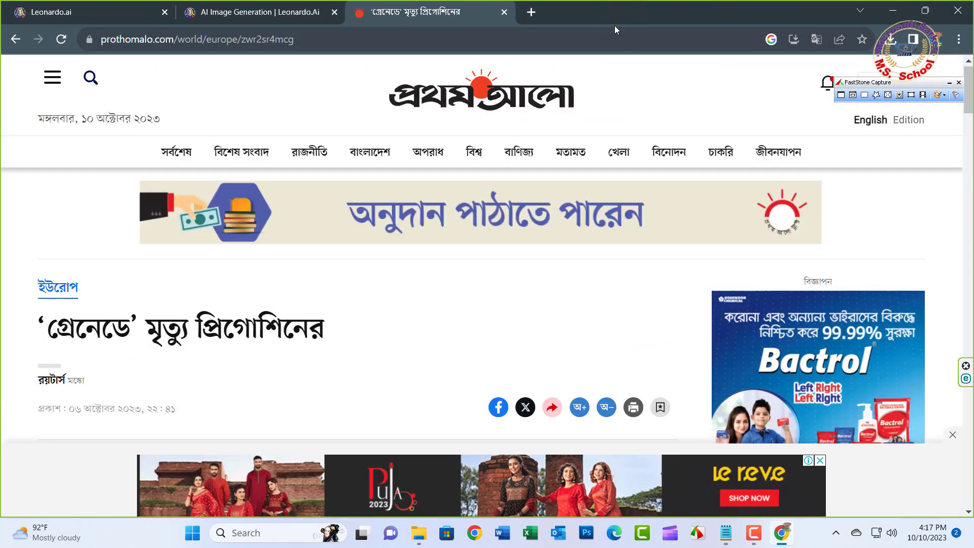
click(15, 39)
click(376, 277)
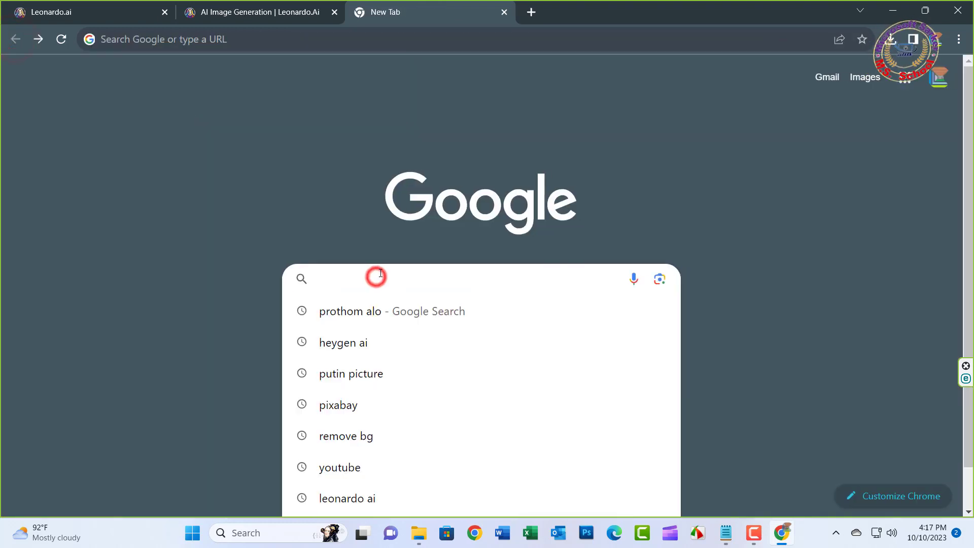
click(342, 343)
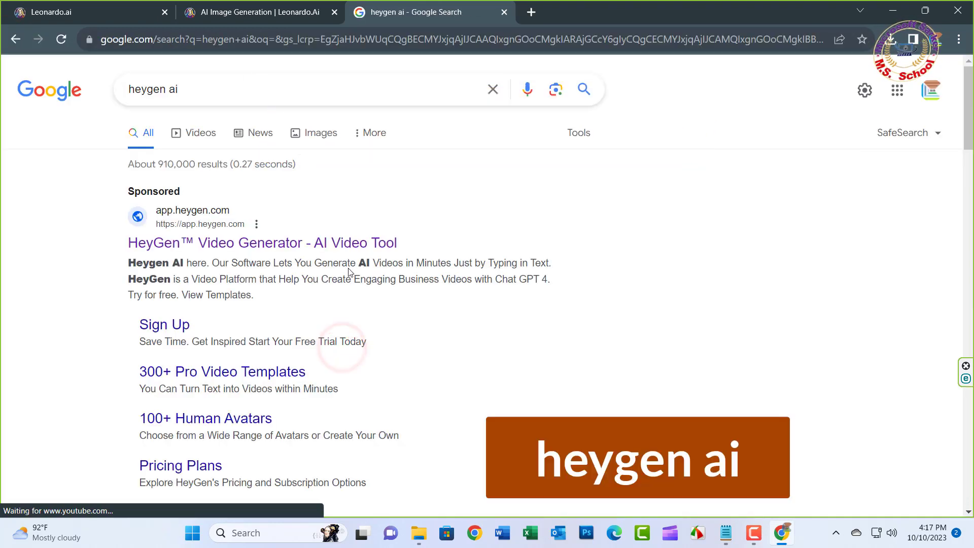
click(234, 244)
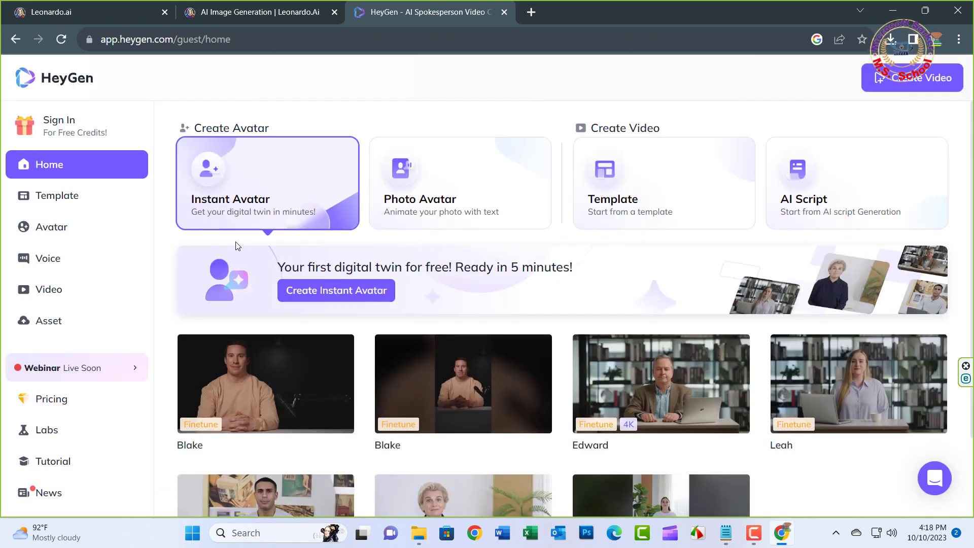
Step: Sign up for HeyGen's free credits with the existing Google account
click(61, 127)
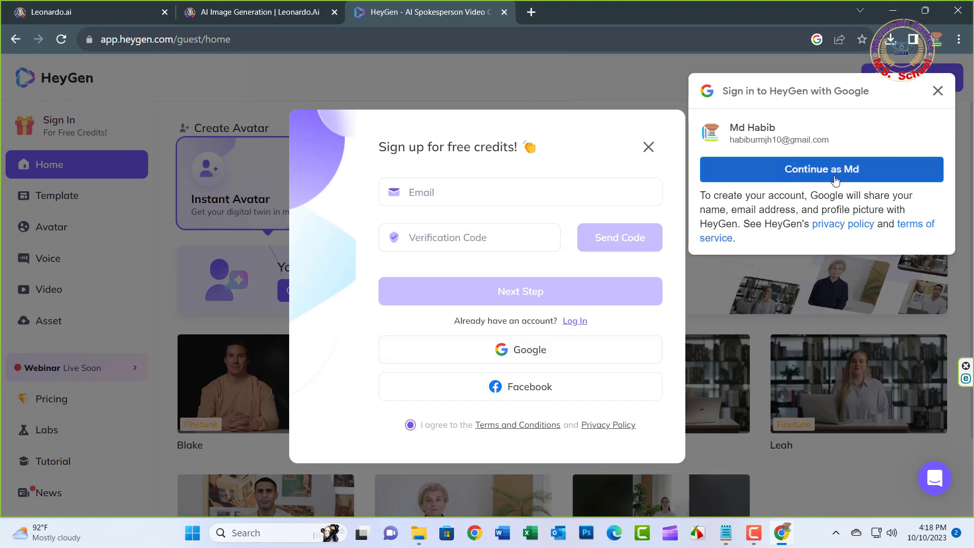
click(800, 172)
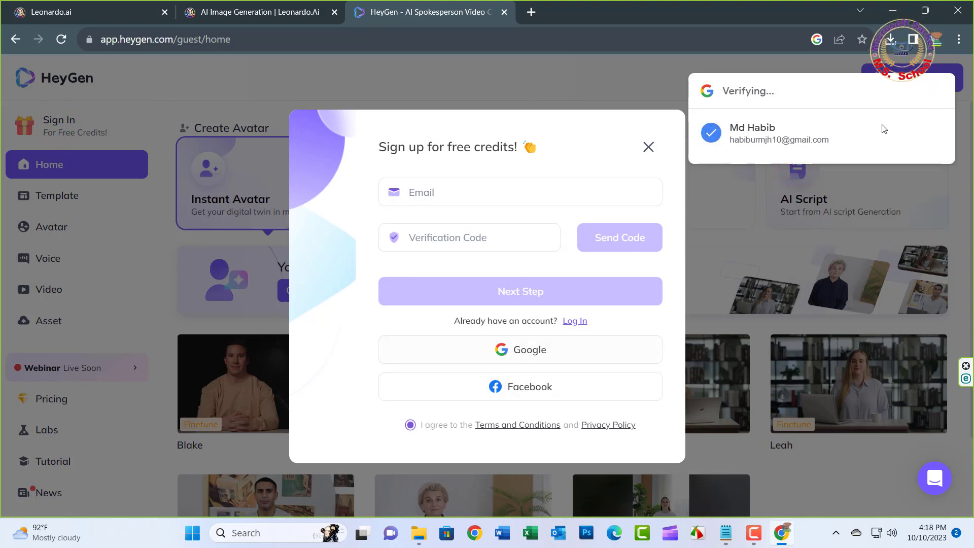
click(546, 353)
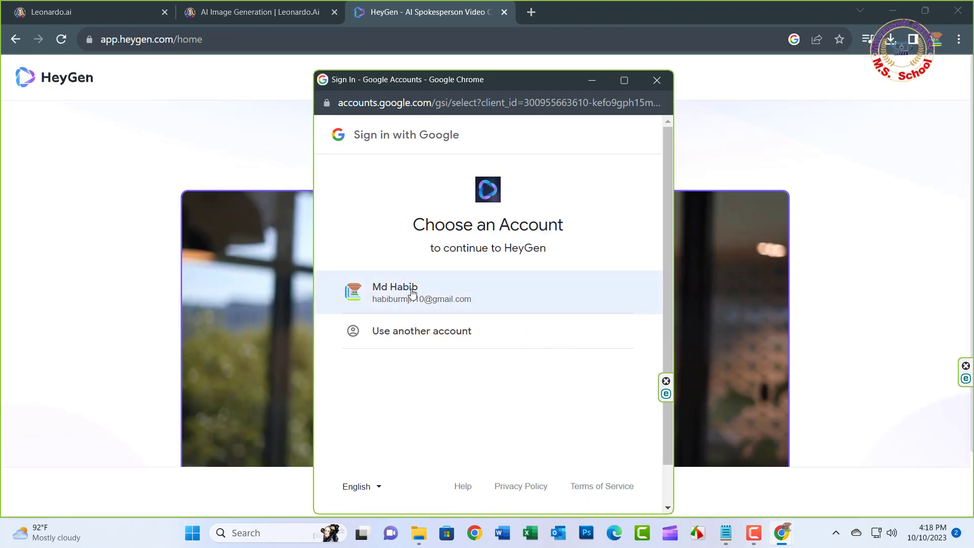
click(412, 293)
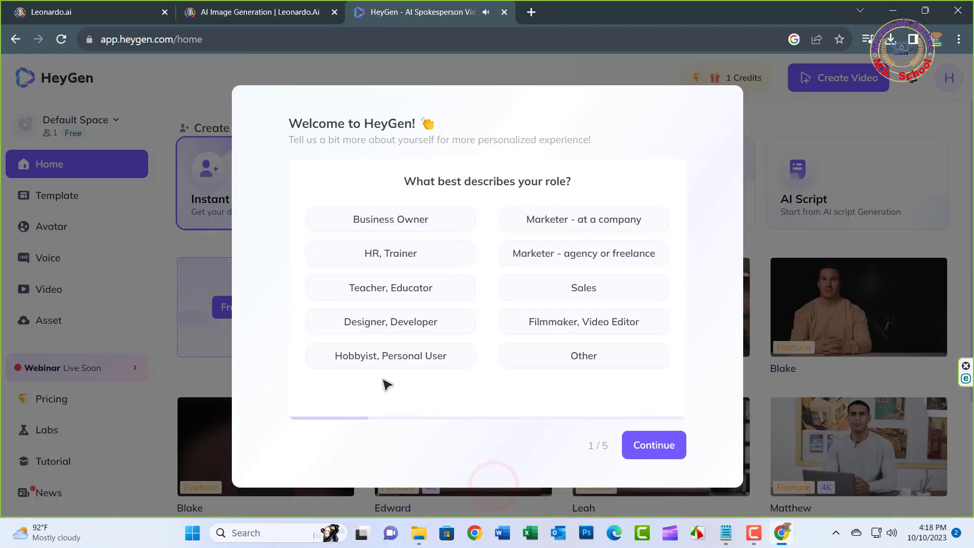
Step: Complete the five-question welcome survey, choosing Teacher, Educator; Training, Education; Only me; and eLearning, Knowledge Sharing for the first four questions
click(388, 287)
click(654, 446)
click(390, 295)
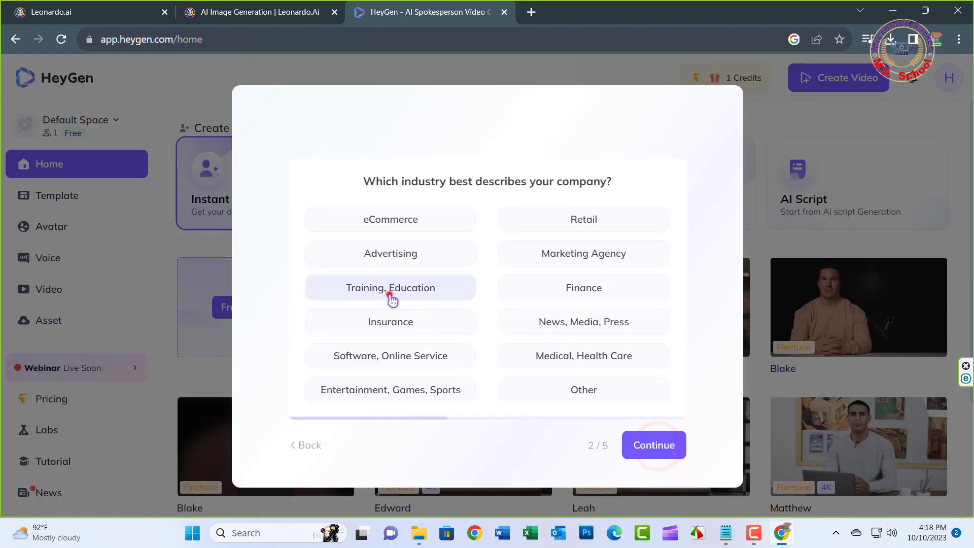
click(654, 446)
click(405, 220)
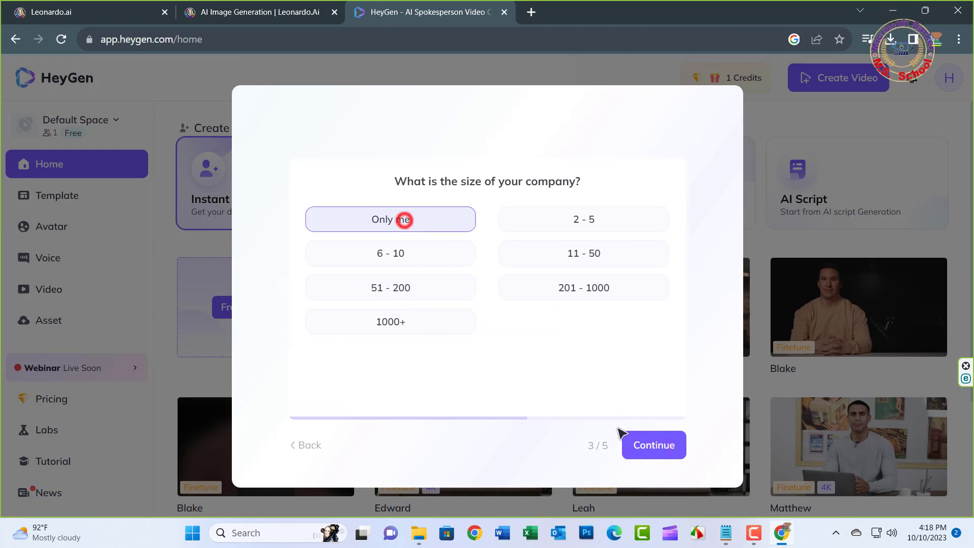
click(651, 446)
click(569, 255)
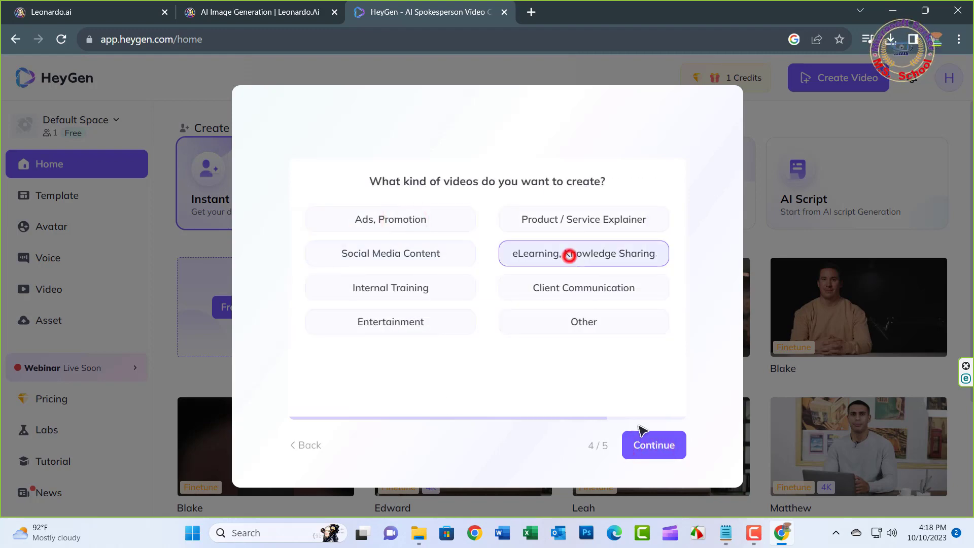
click(654, 445)
click(589, 219)
click(655, 446)
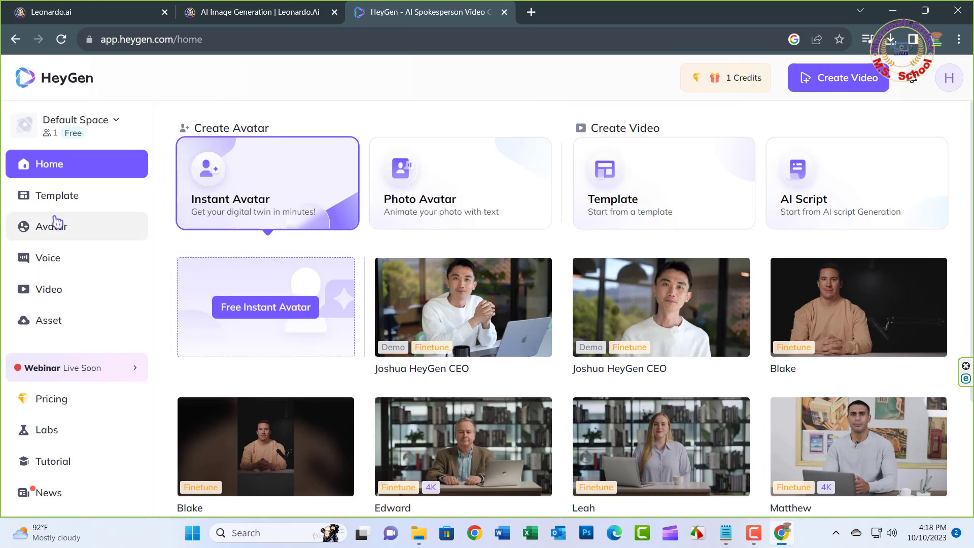
Step: Browse the landscape video templates in the Breaking News category
click(54, 196)
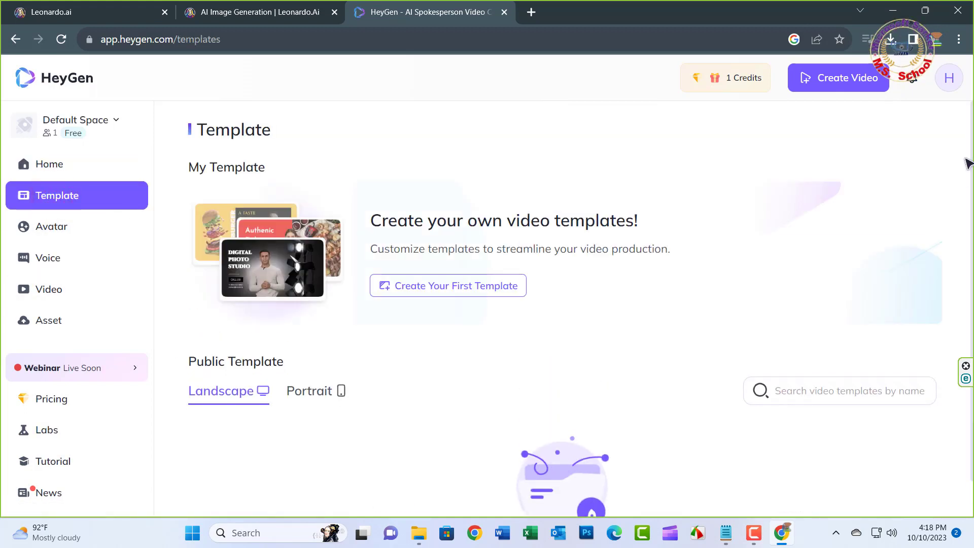
scroll(966, 159, down, 1)
drag(971, 164, 972, 265)
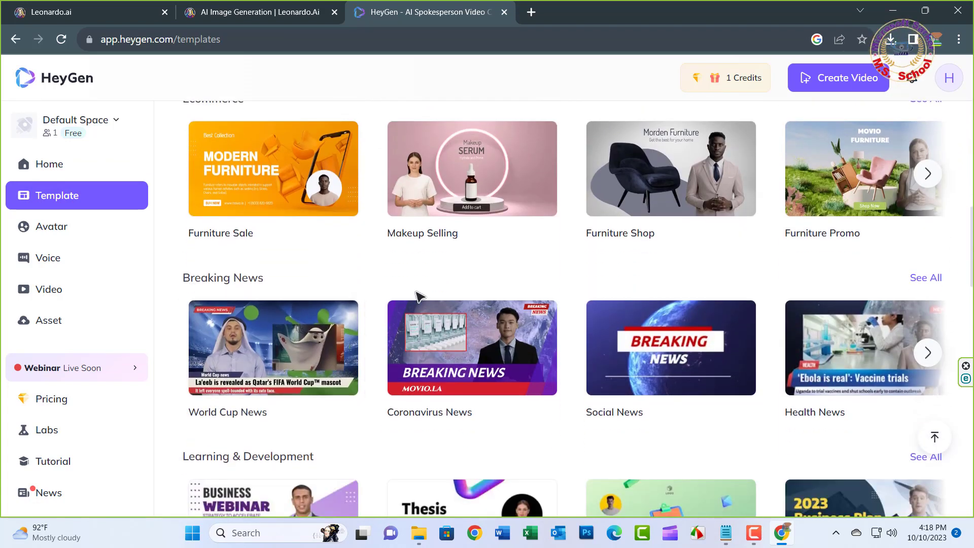
click(924, 287)
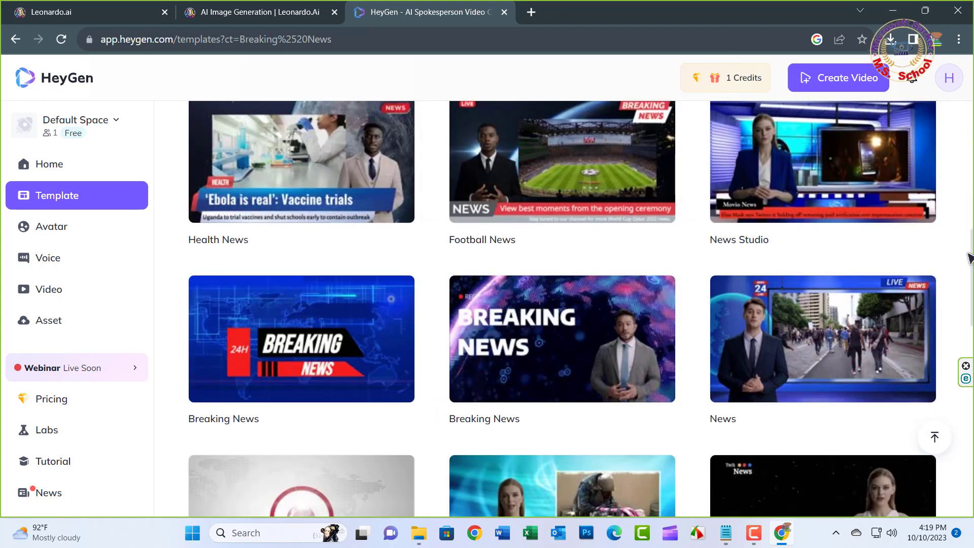
mouse_move(969, 247)
mouse_down()
mouse_move(972, 441)
mouse_move(968, 185)
mouse_up()
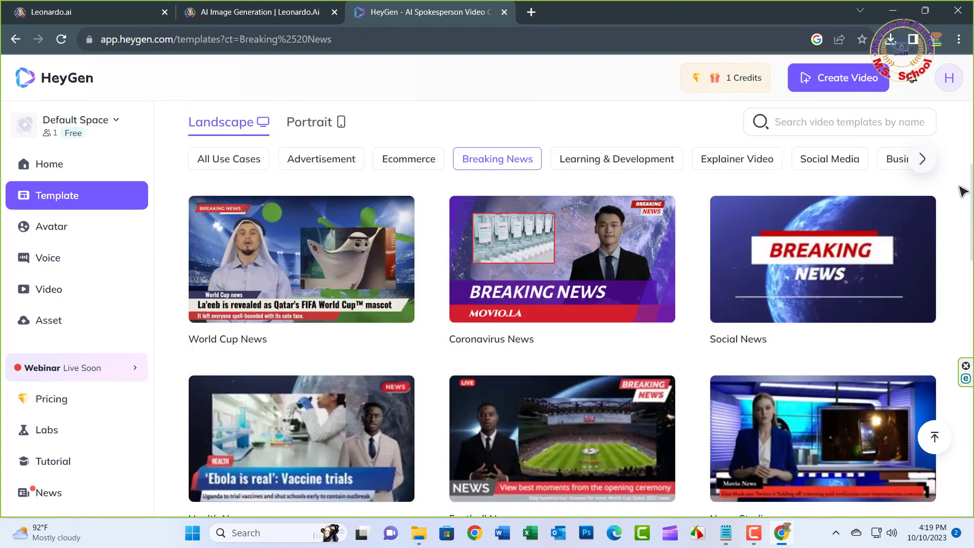
Step: Upload the background-removed news anchor PNG downloaded at 4:11 PM from Downloads as a TalkingPhoto under Photo Avatar
click(41, 168)
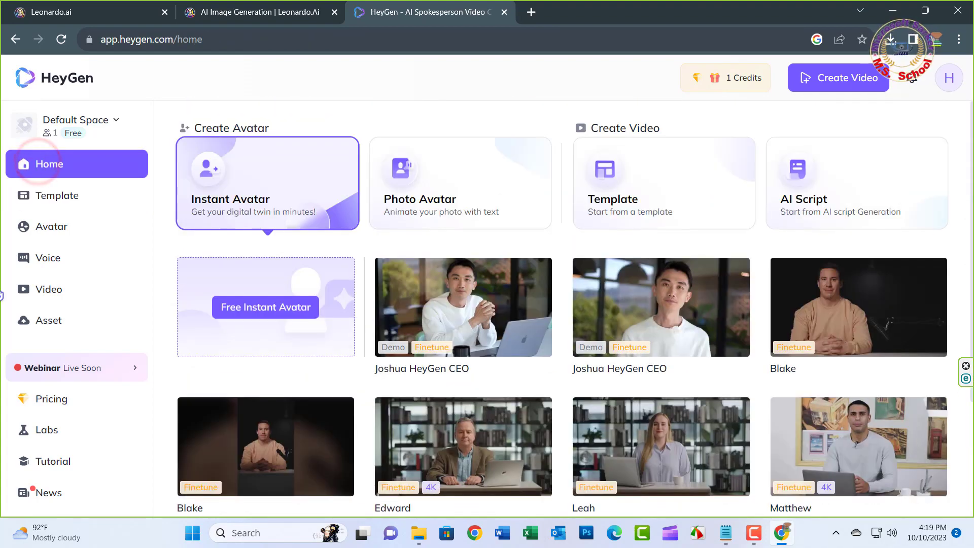
click(425, 193)
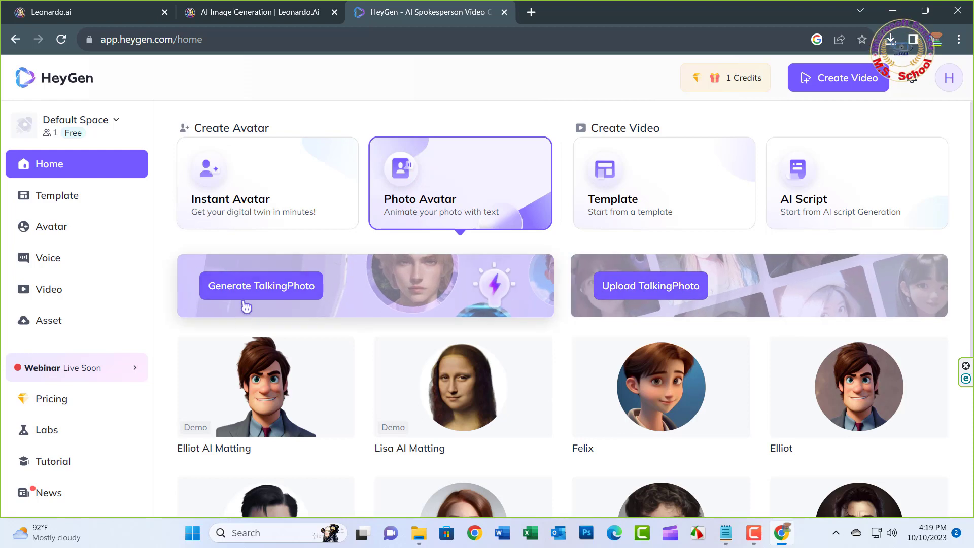
click(673, 287)
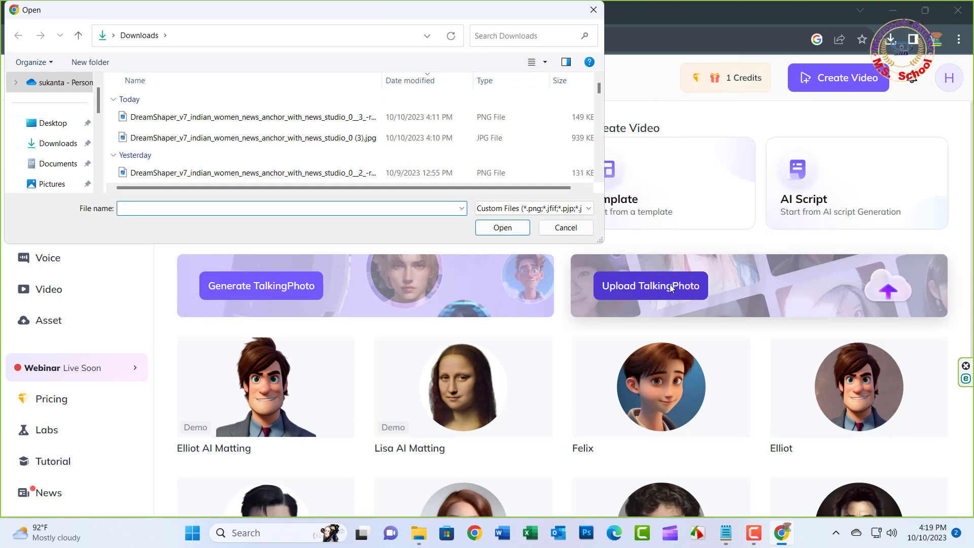
click(278, 118)
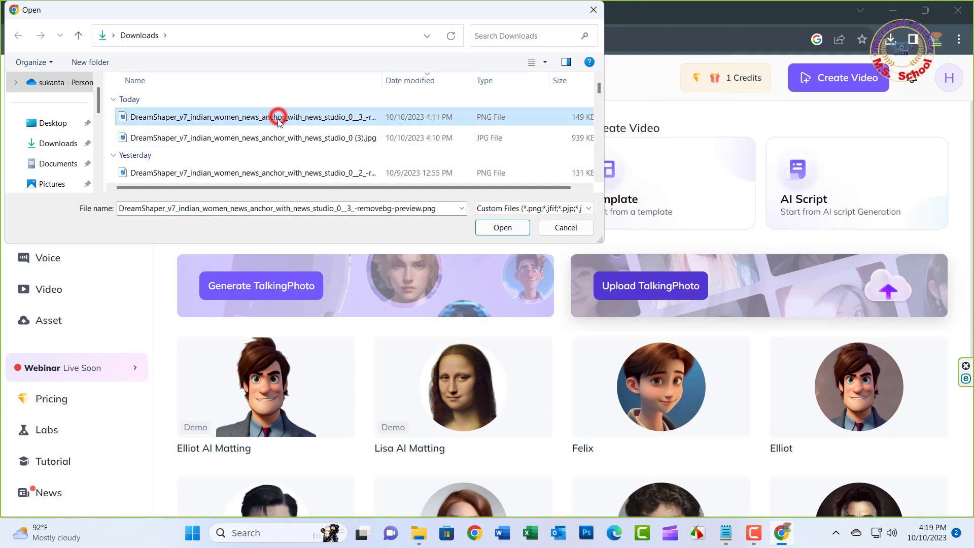
click(497, 229)
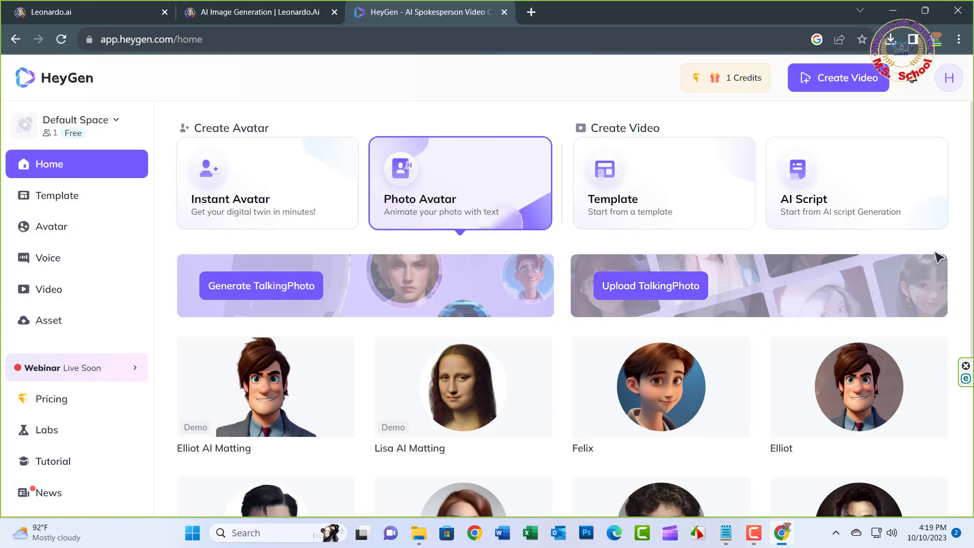
Step: Create a new landscape video and set its scene background to bright green #07F63D
click(832, 92)
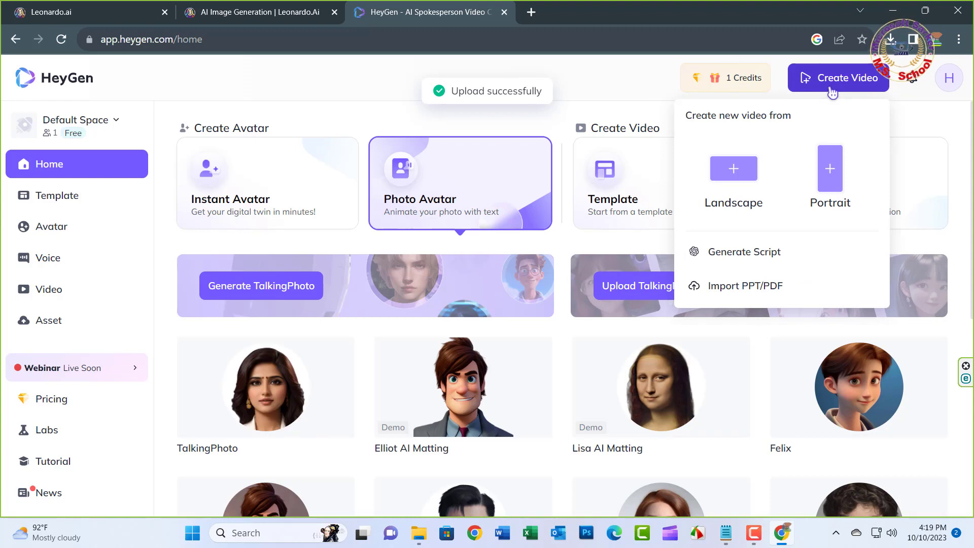
click(742, 193)
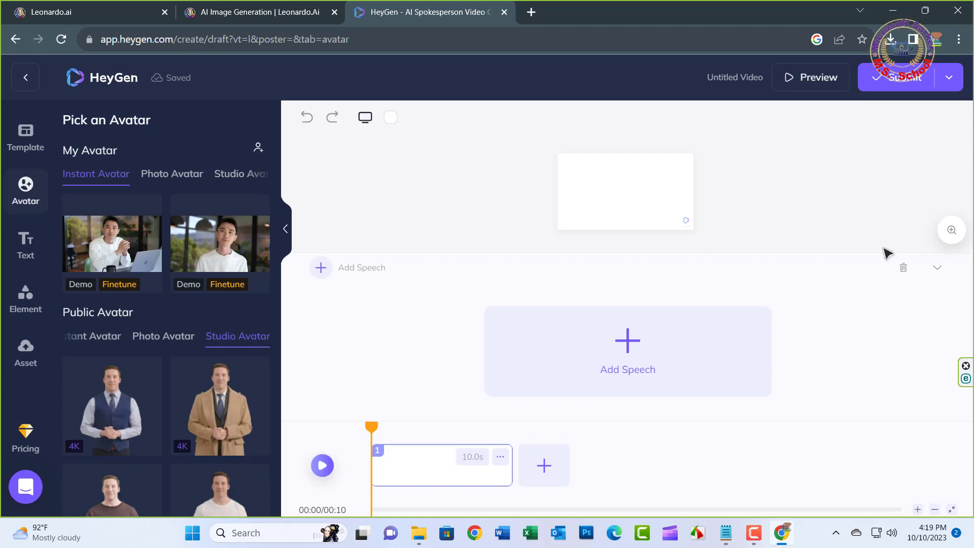
click(174, 175)
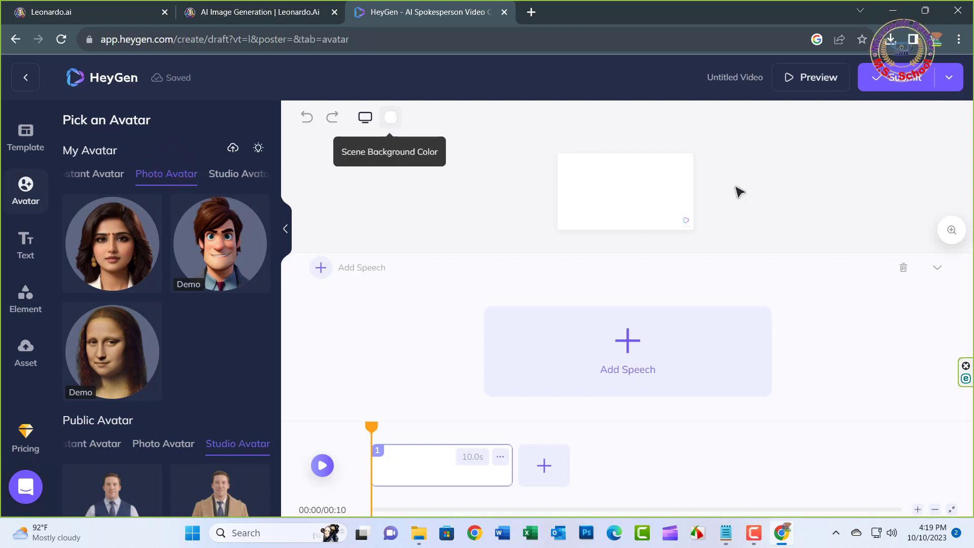
click(391, 119)
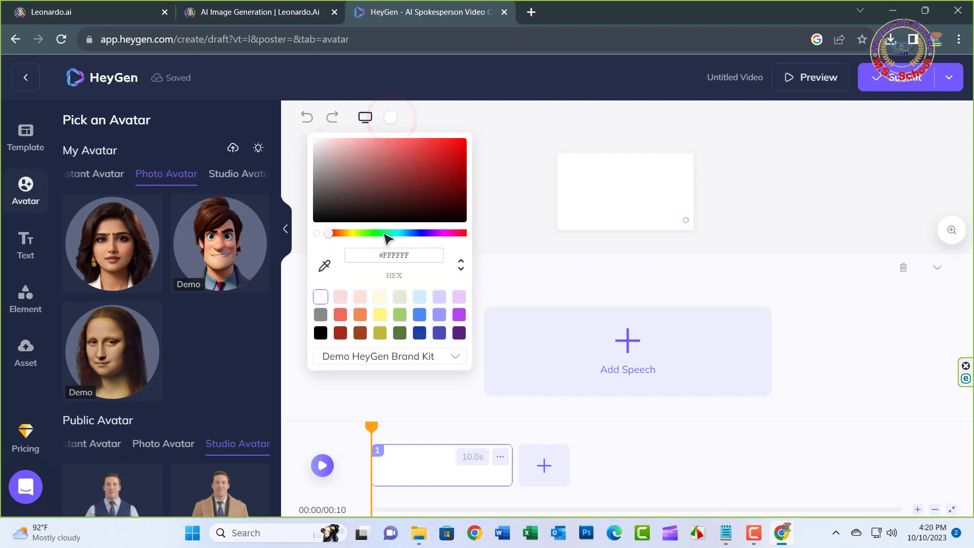
click(380, 233)
click(462, 141)
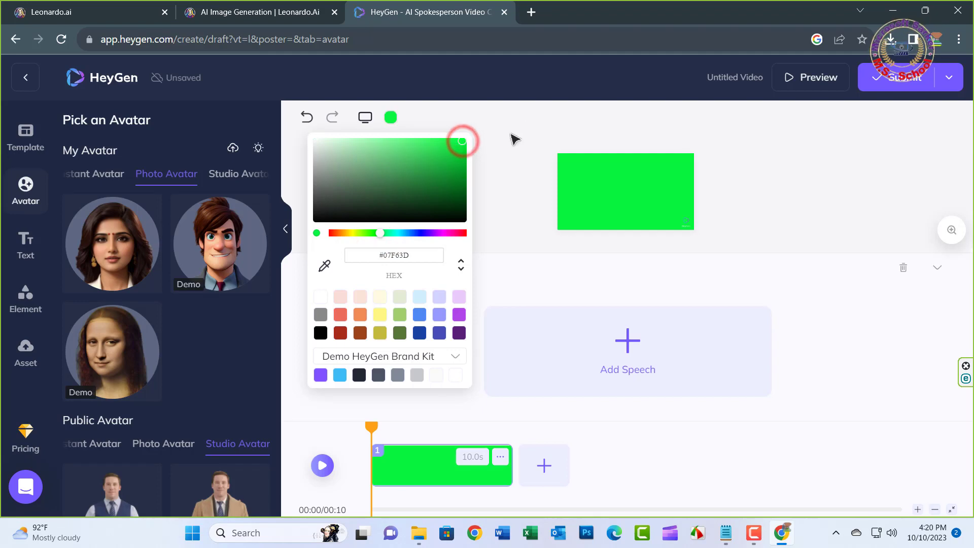
Step: Add the uploaded anchor photo avatar to the scene and replace its default script with the Bangla article text from Notepad
click(99, 270)
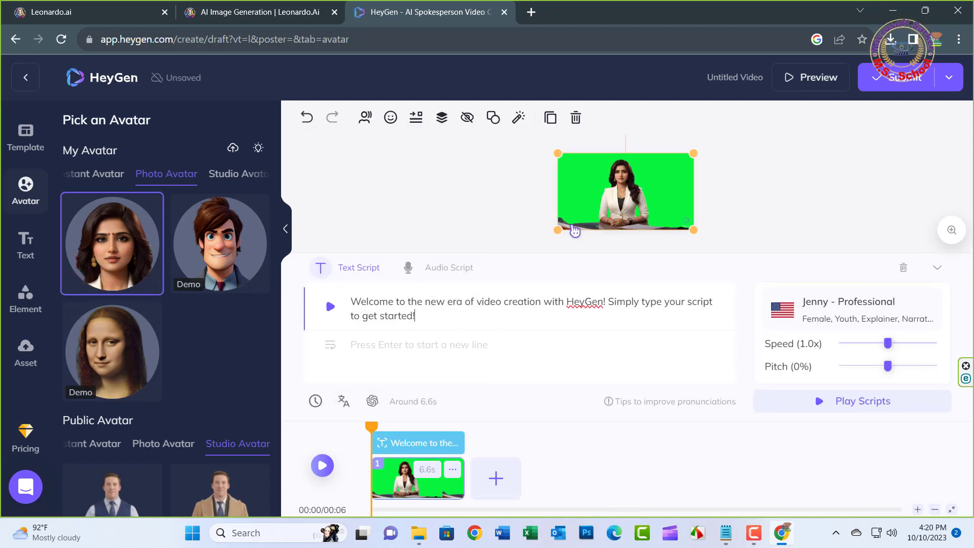
triple_click(417, 311)
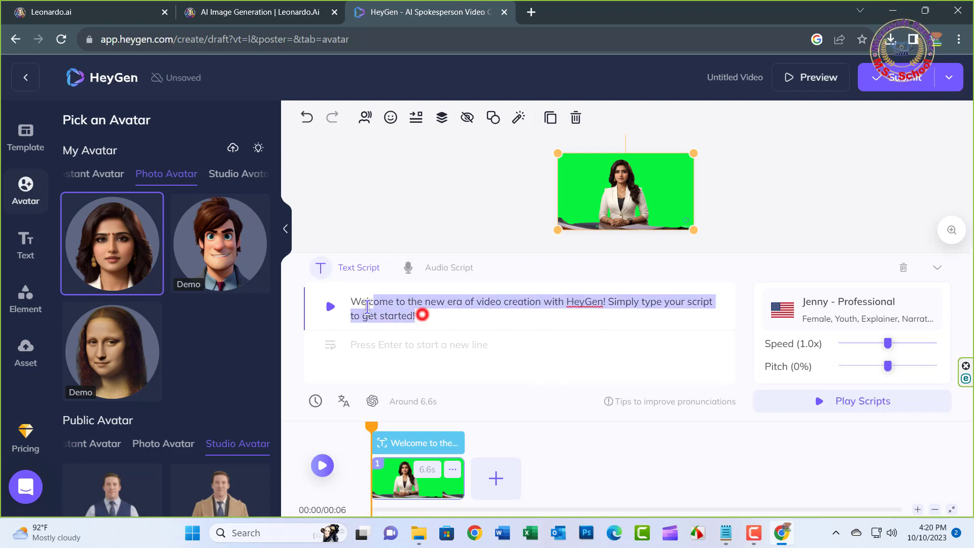
key(BackSpace)
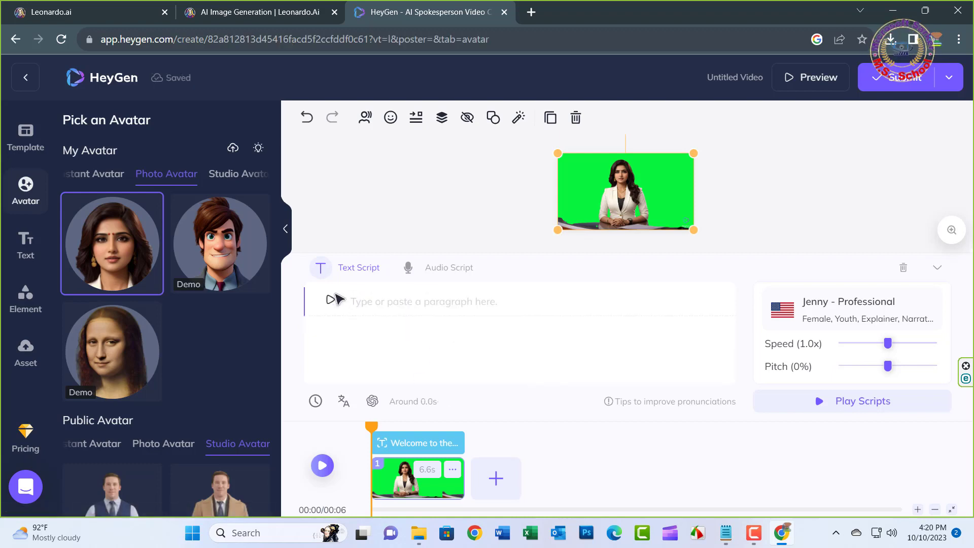
click(726, 533)
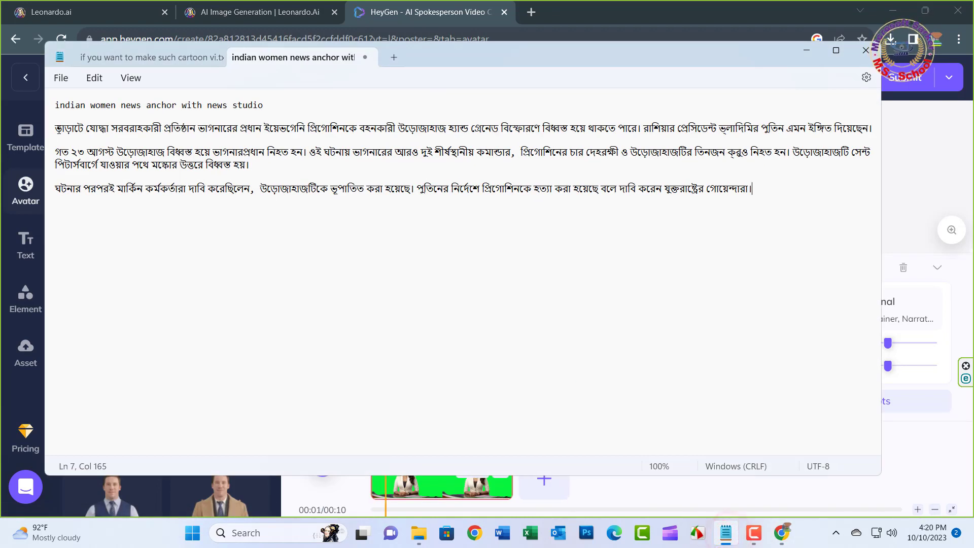
drag(57, 129, 799, 217)
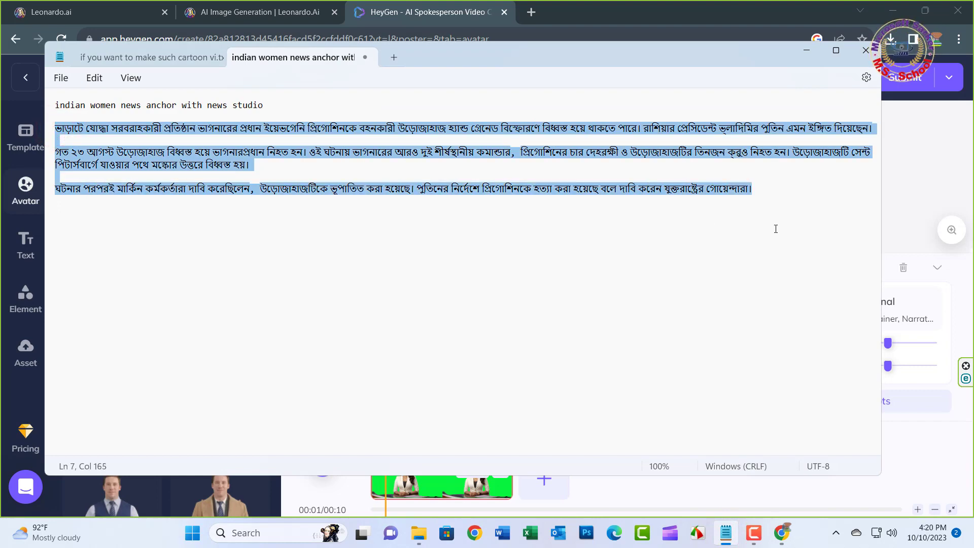
click(783, 533)
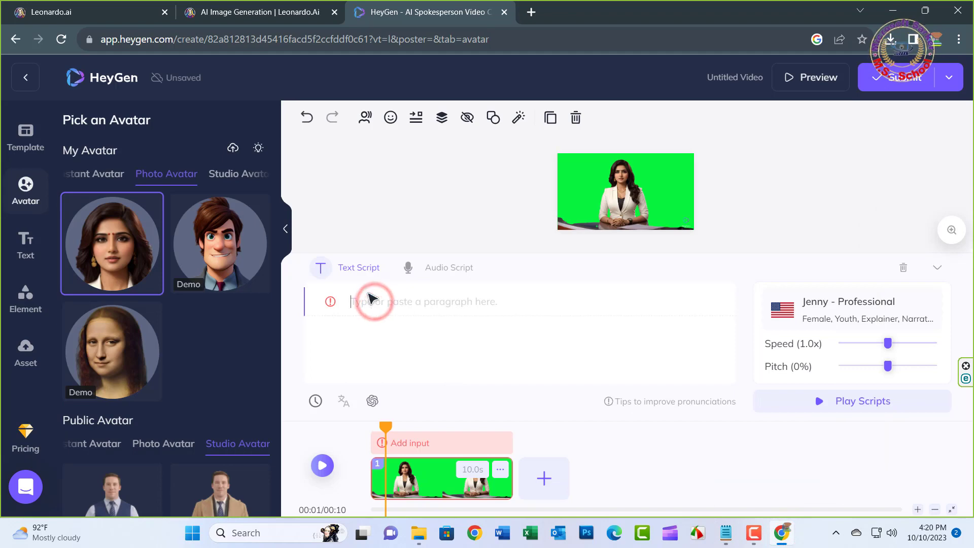
key(ctrl+v)
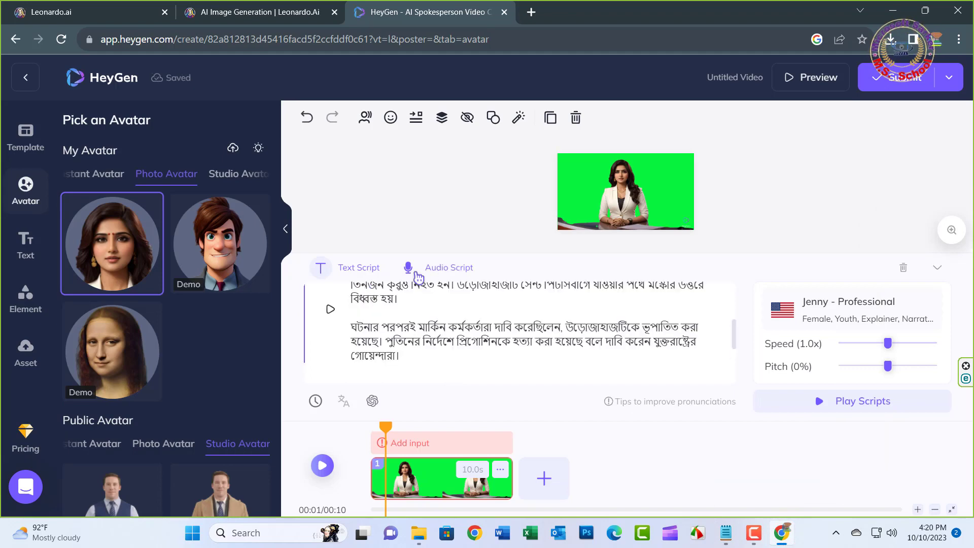
click(433, 269)
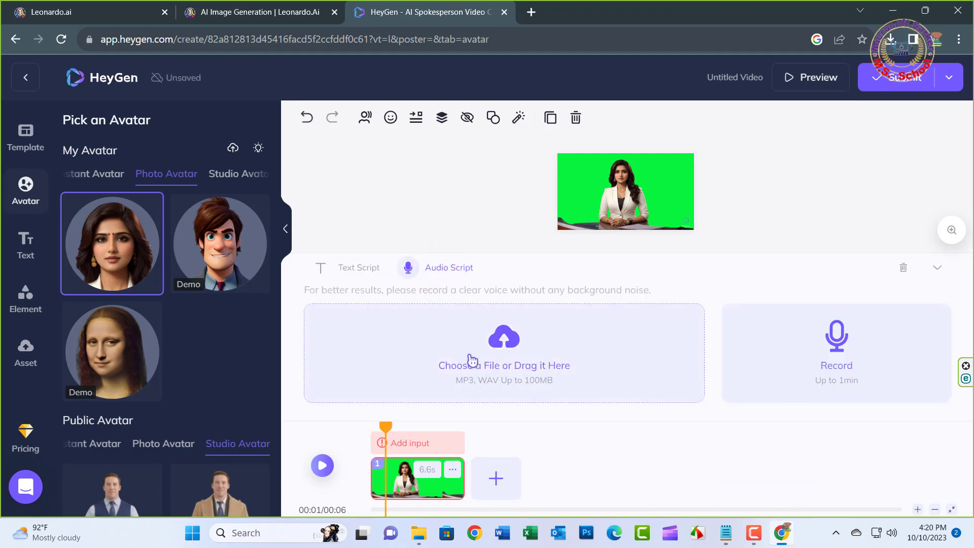
click(502, 366)
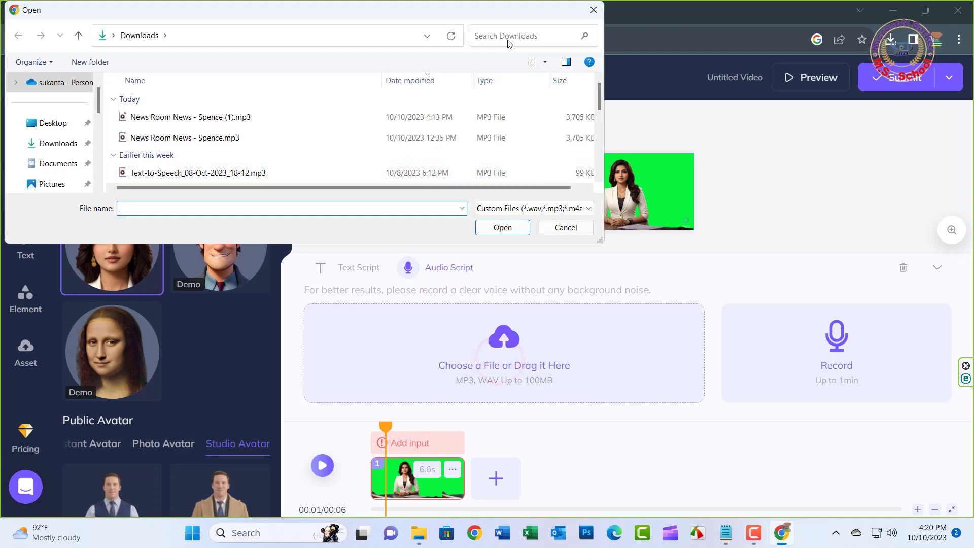
click(596, 10)
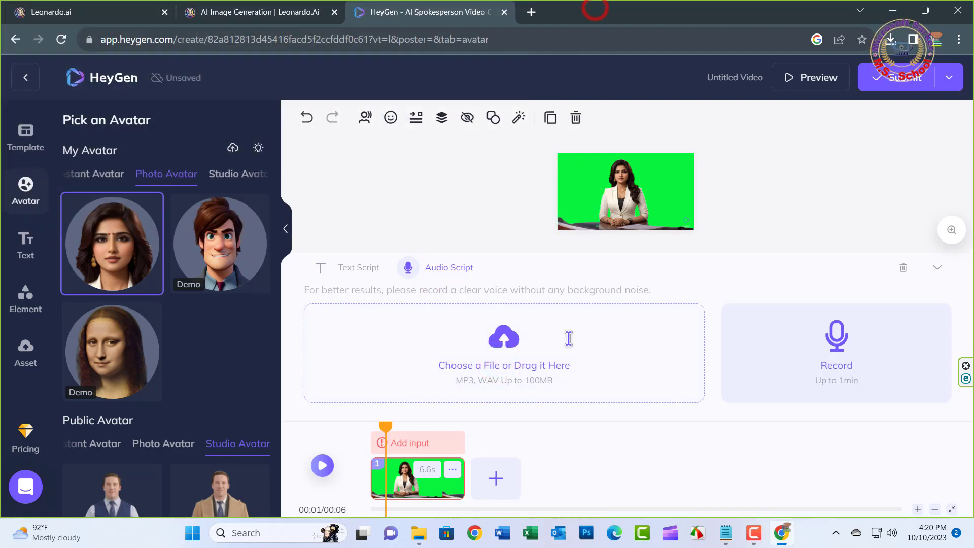
click(359, 269)
Step: Check the pasted script from its beginning, try to play the scene, and return the playhead to the timeline start
mouse_move(732, 299)
mouse_down()
mouse_move(735, 308)
mouse_move(735, 298)
mouse_up()
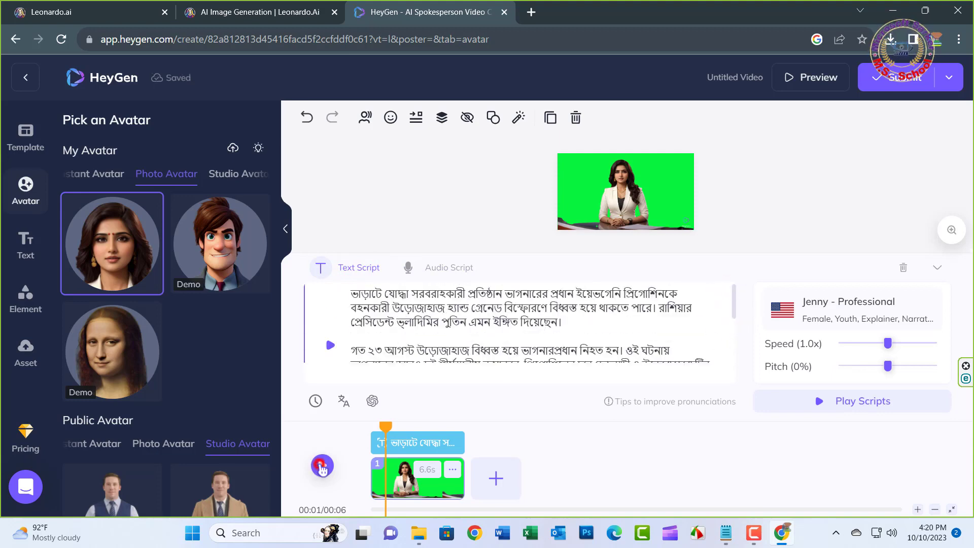
click(321, 466)
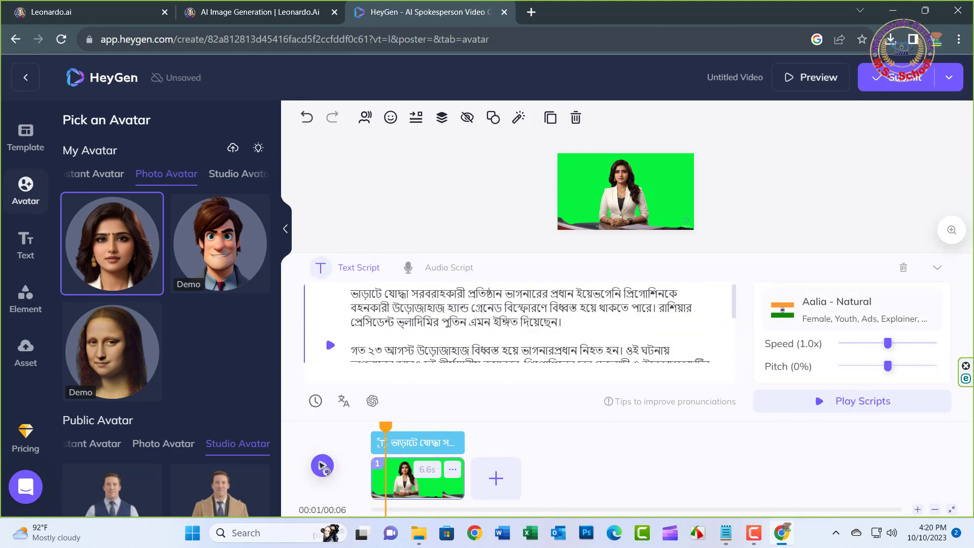
drag(386, 427, 371, 428)
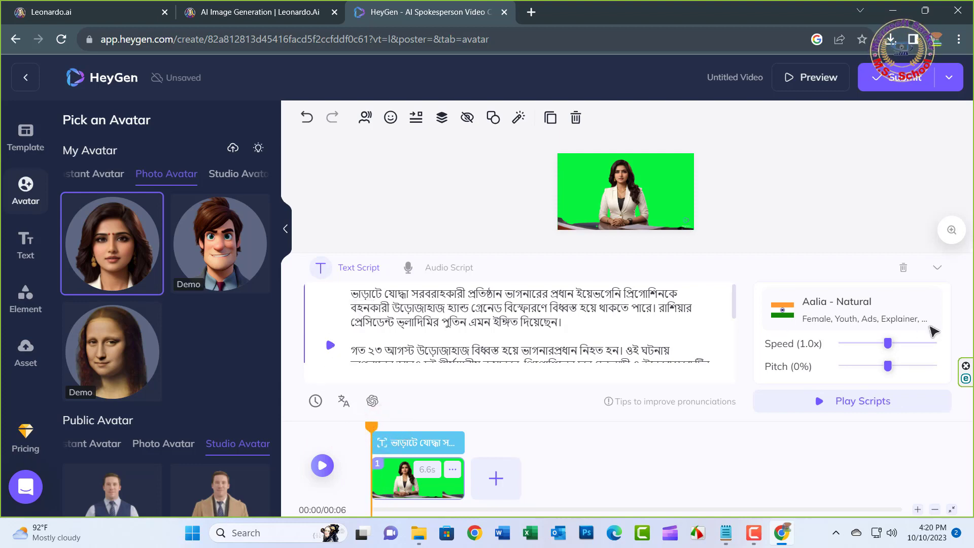
Step: Filter the public AI voices to Bangla and Female and preview the Aalia - Natural voice
click(831, 307)
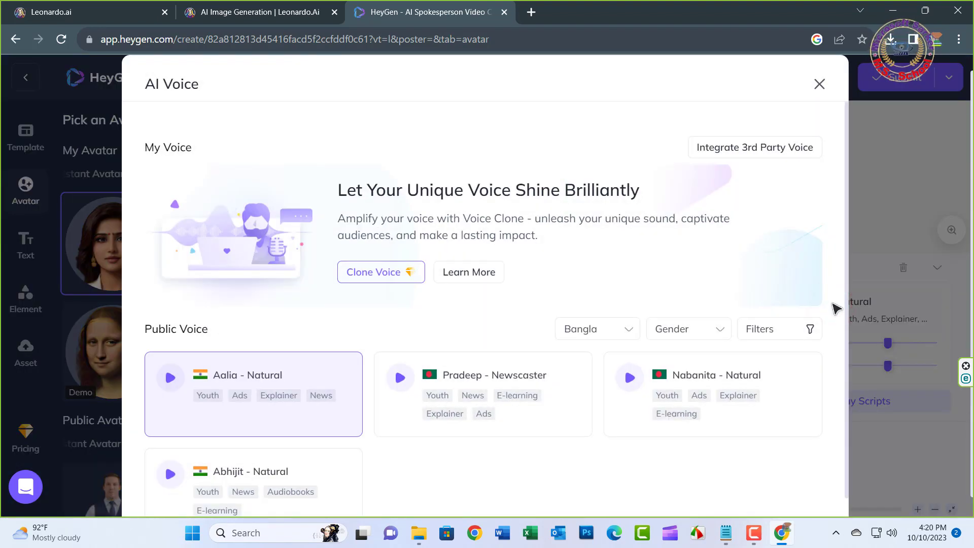
click(629, 331)
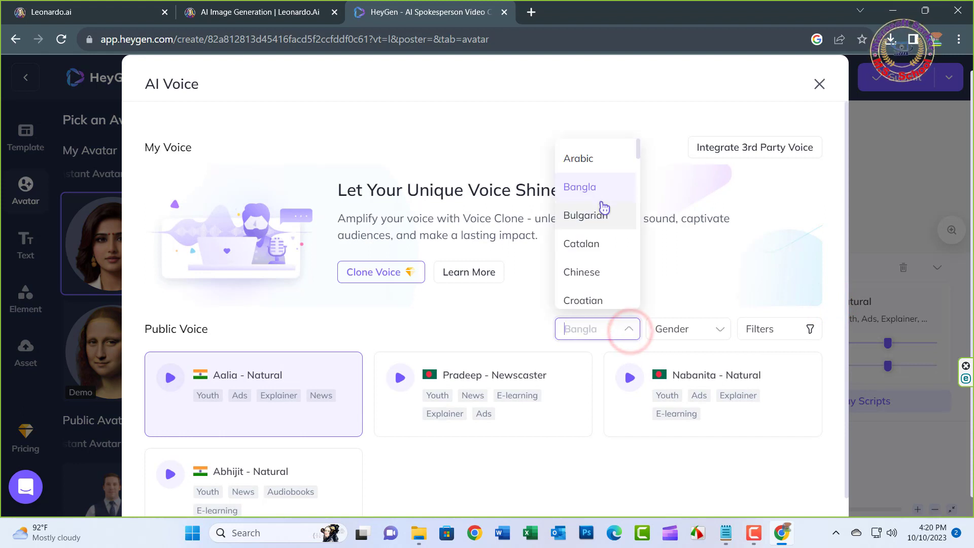
click(590, 190)
click(719, 330)
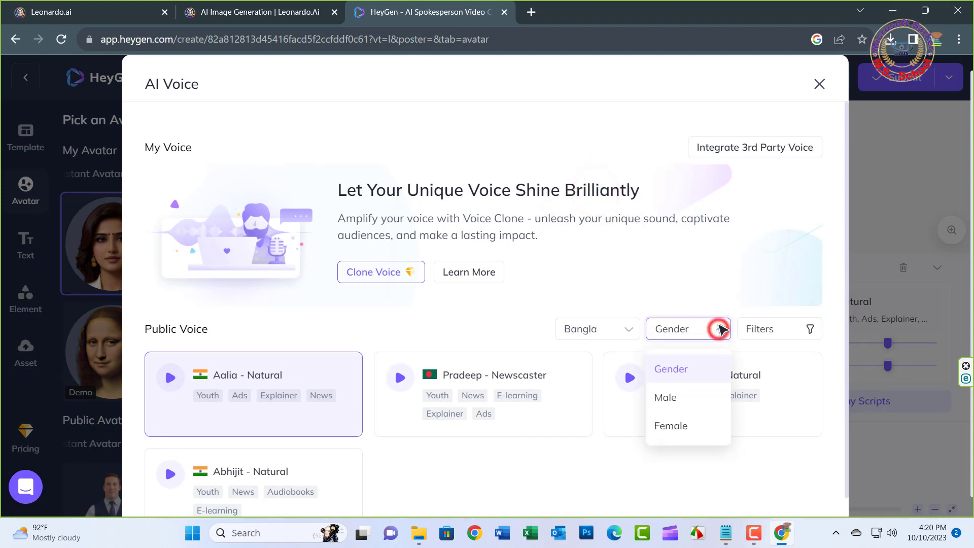
click(675, 427)
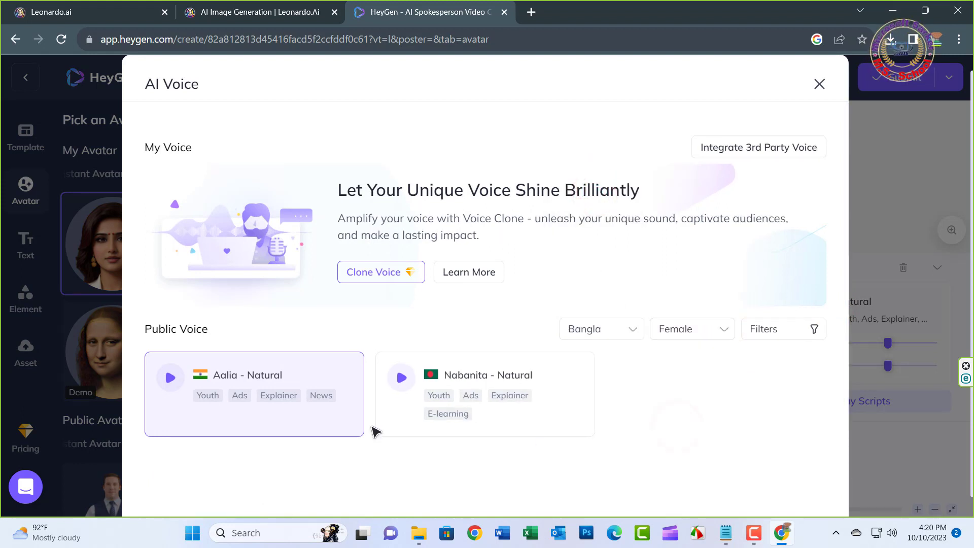
click(170, 379)
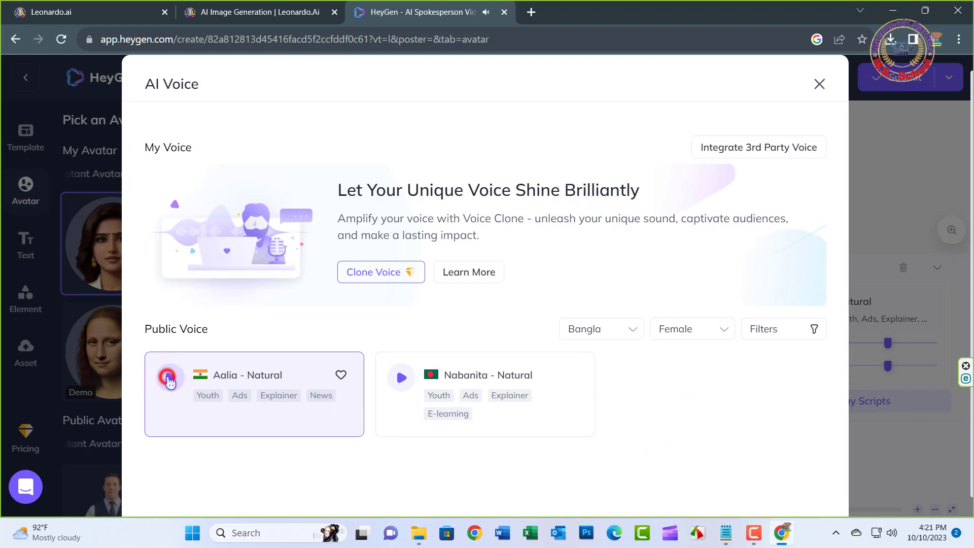
click(819, 85)
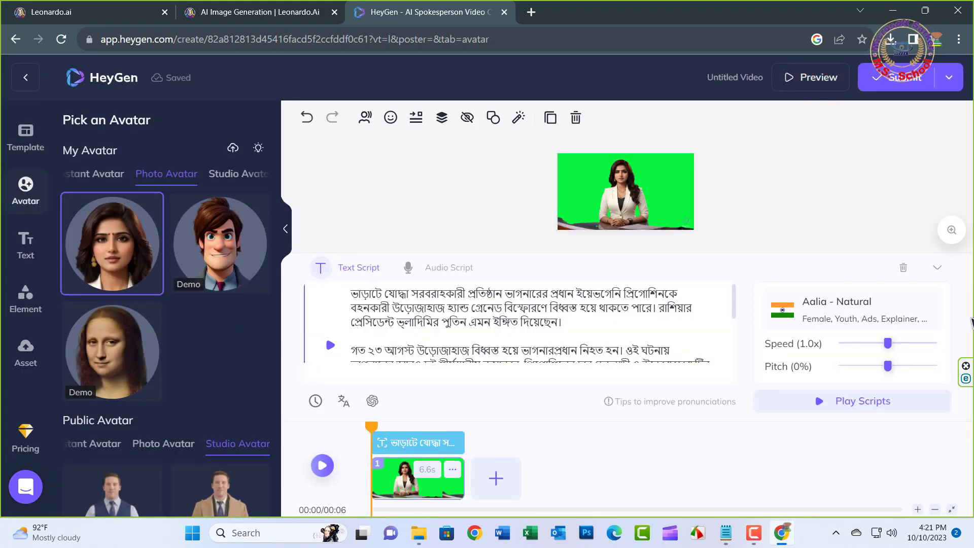
Step: Submit the green-screen anchor video for generation and download the finished Untitled Video
click(895, 77)
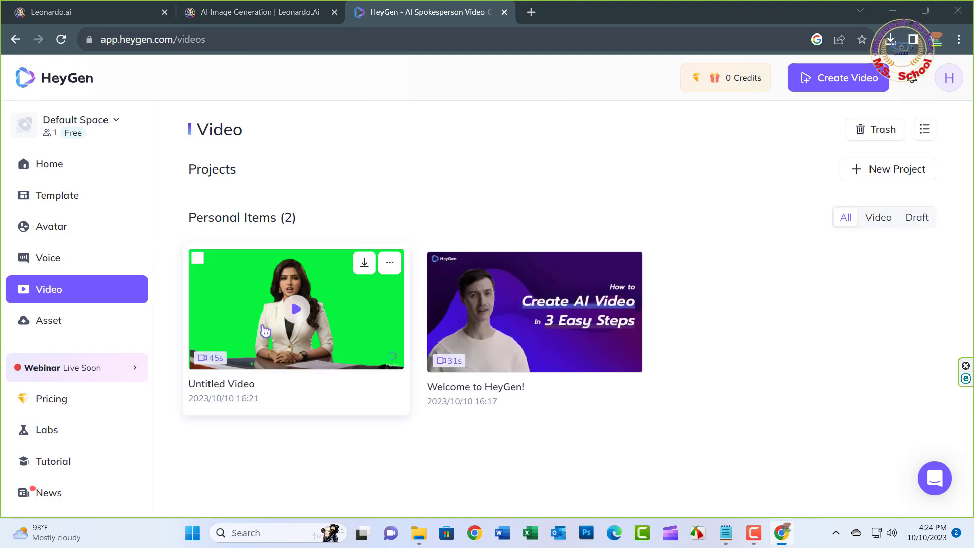
click(364, 264)
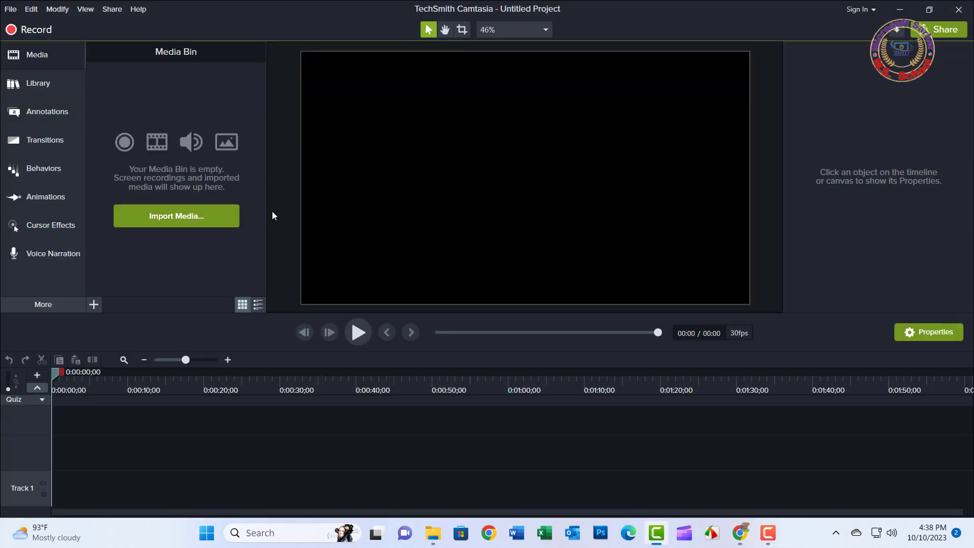
Step: Import the images 1.jpg, 2.jpg and 33.jpg from the Image folder into the project
click(180, 214)
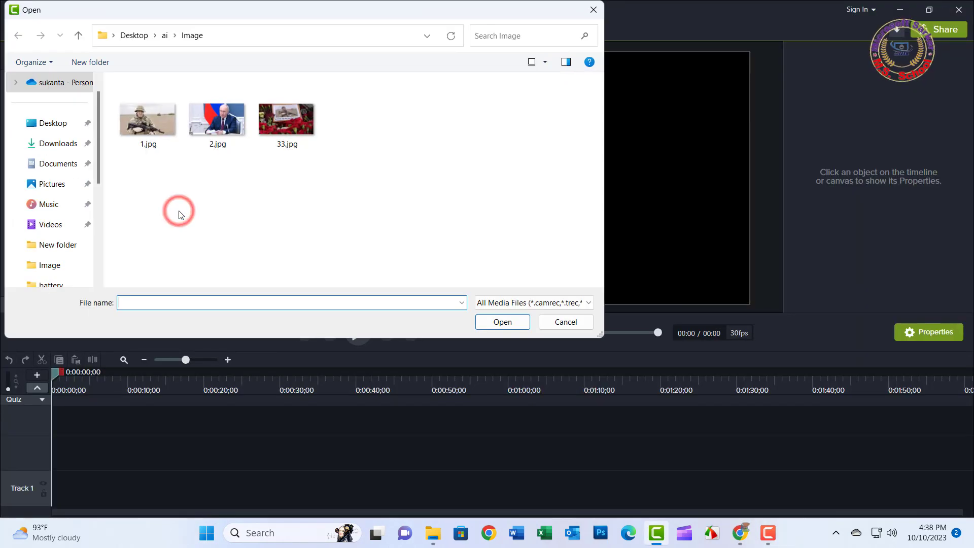
drag(124, 187, 329, 84)
click(511, 326)
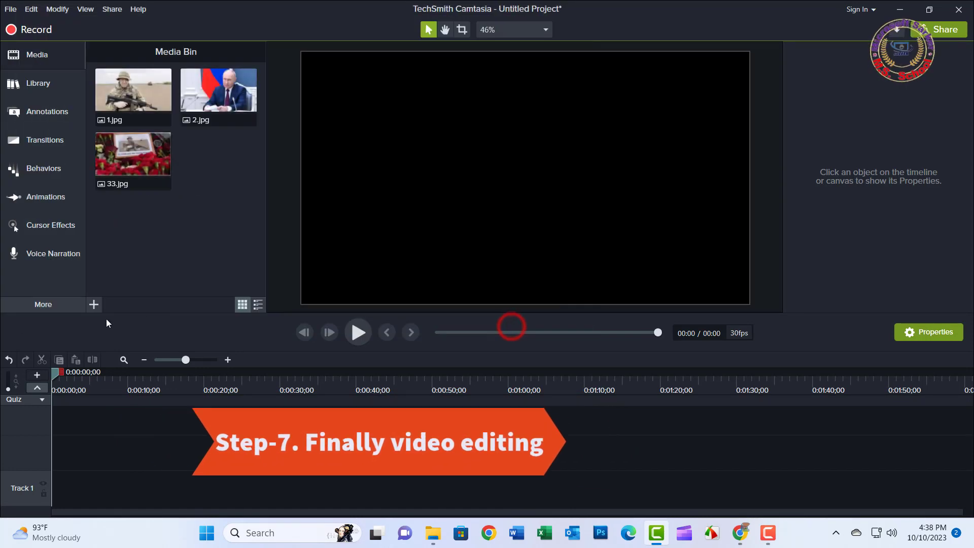
Step: Import 1.mp4, News Room News - Spence.mp3, news_-_67369 (720p).mp4 and Untitled Video (3).mp4 from the Audio folder
click(119, 265)
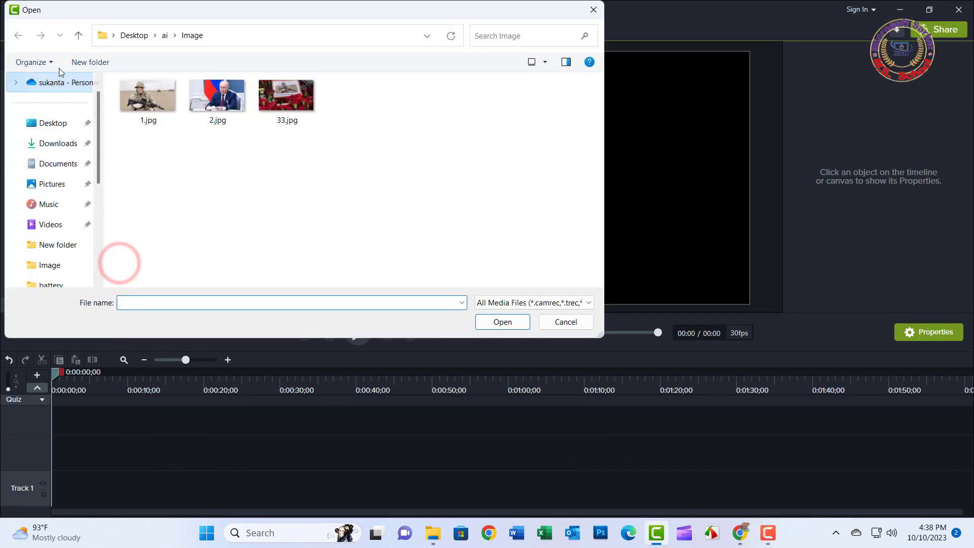
click(78, 35)
double_click(134, 106)
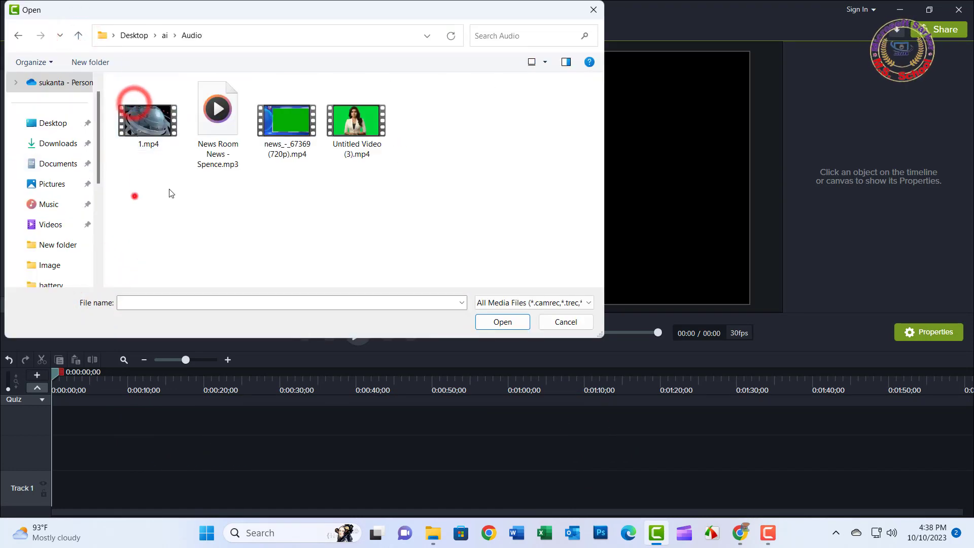
drag(135, 196, 458, 96)
click(497, 325)
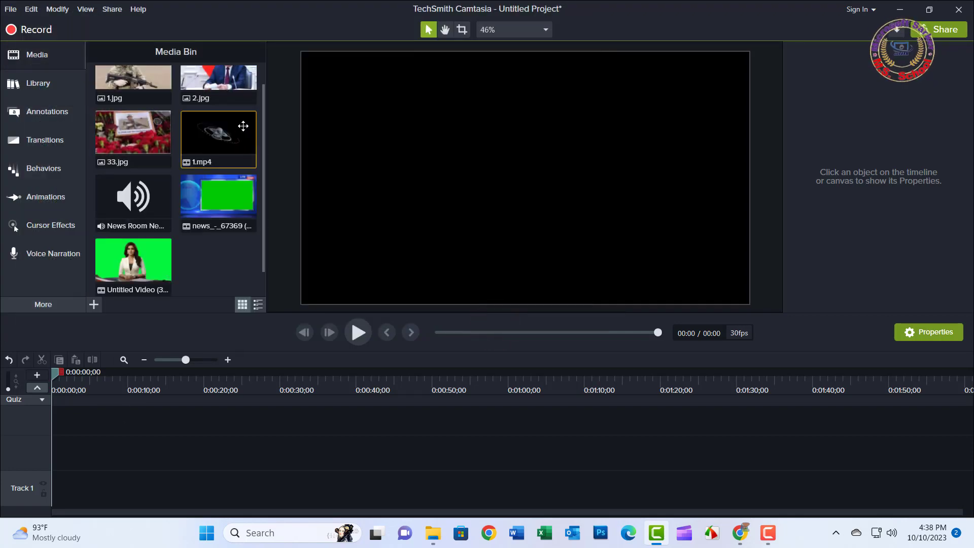
Step: Place 1.mp4 at the timeline start, preview it, and lay the News Room News - Spence audio beneath it from the start
drag(243, 126, 46, 492)
click(358, 335)
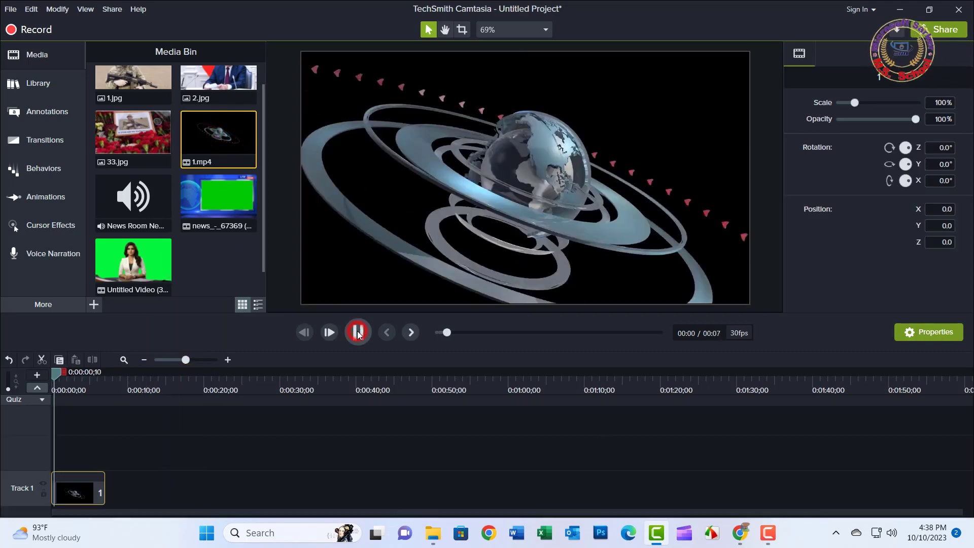
drag(134, 204, 77, 448)
drag(167, 491, 72, 497)
Step: Split the news music at 0:00:07;04, delete its opening part and move the remainder to the timeline start
drag(67, 376, 108, 383)
right_click(107, 383)
click(123, 388)
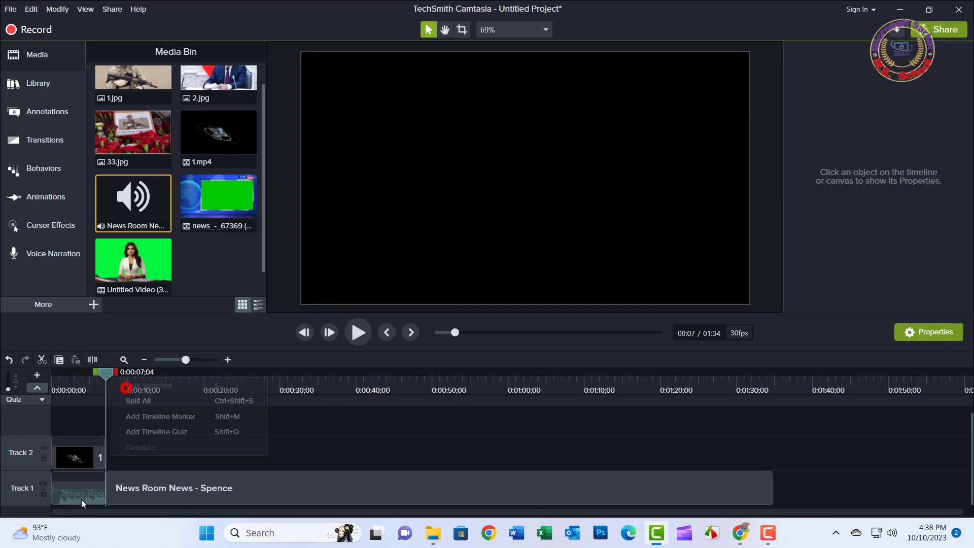
click(81, 496)
key(Delete)
drag(162, 495, 108, 494)
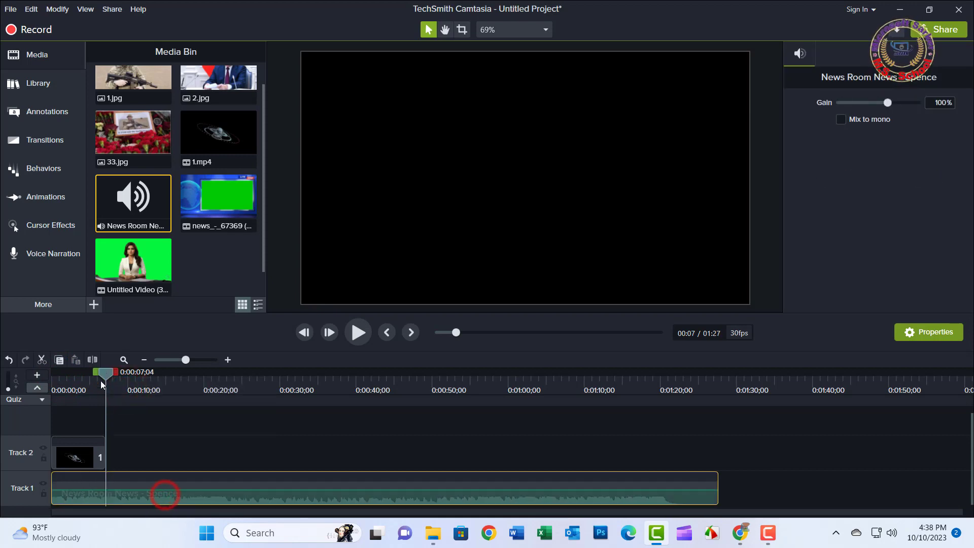
Step: Split the news music at 0:00:04;24 and delete everything after the cut
mouse_move(106, 374)
mouse_down()
mouse_move(29, 387)
mouse_move(102, 378)
mouse_move(92, 378)
mouse_up()
right_click(92, 379)
click(110, 389)
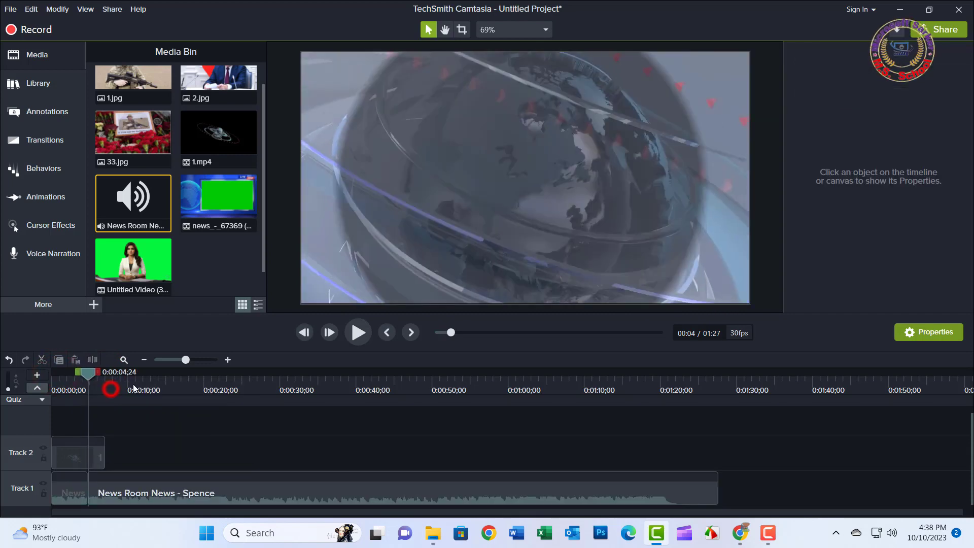
drag(184, 361, 191, 360)
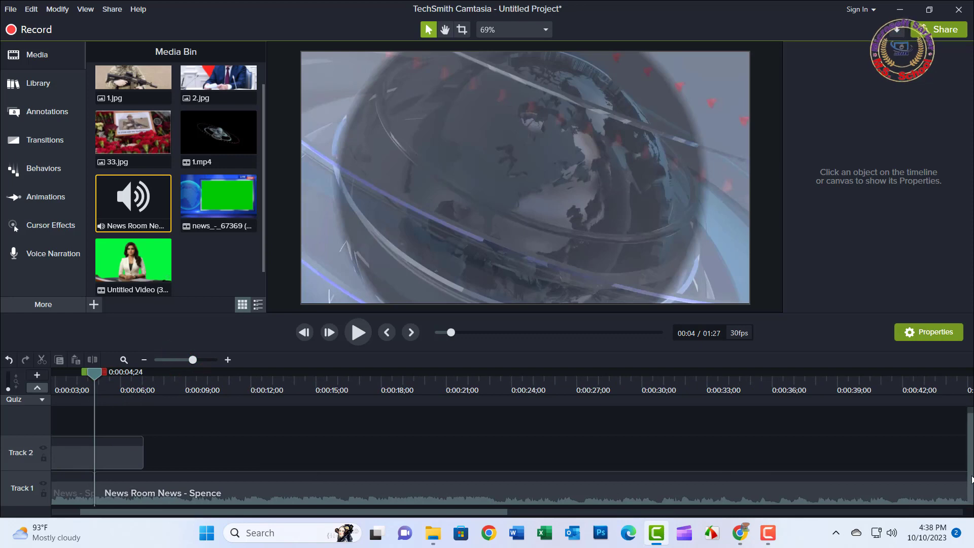
click(461, 491)
key(Delete)
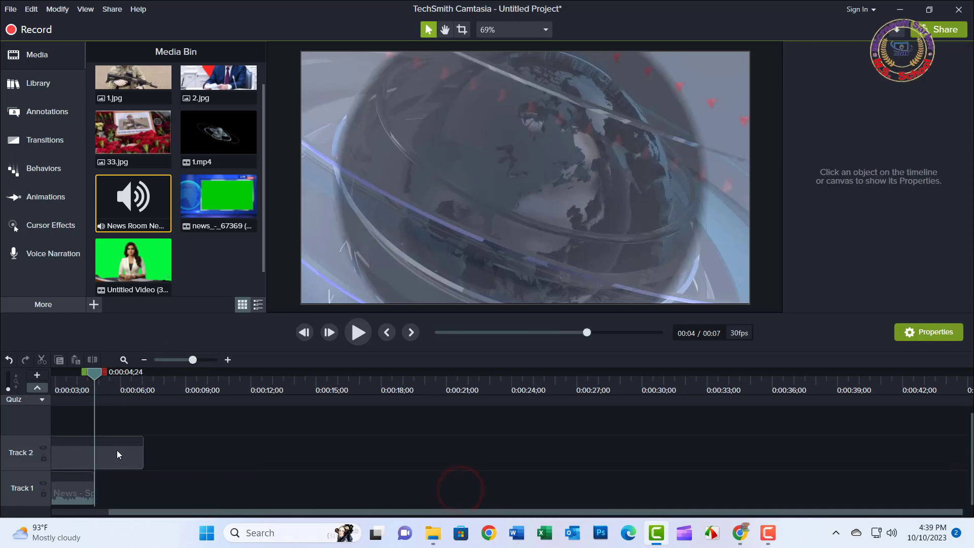
Step: Split the globe intro clip on Track 2 at 0:00:04;24 and delete its remaining part
click(116, 451)
drag(155, 513, 98, 512)
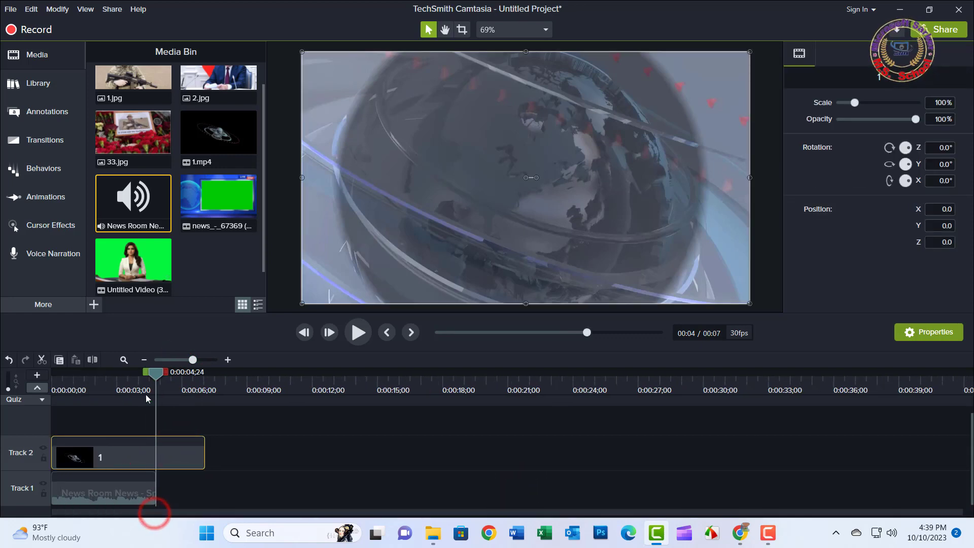
right_click(155, 374)
click(178, 384)
click(165, 458)
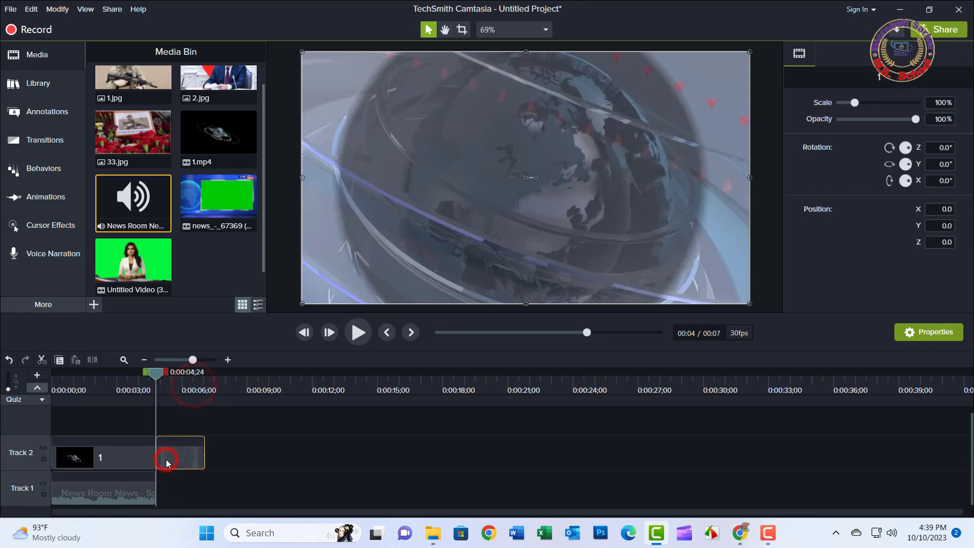
key(Delete)
Step: Return the playhead to the start and place the news_-_67369 (720p) video on Track 2 directly after the intro
drag(157, 372, 30, 381)
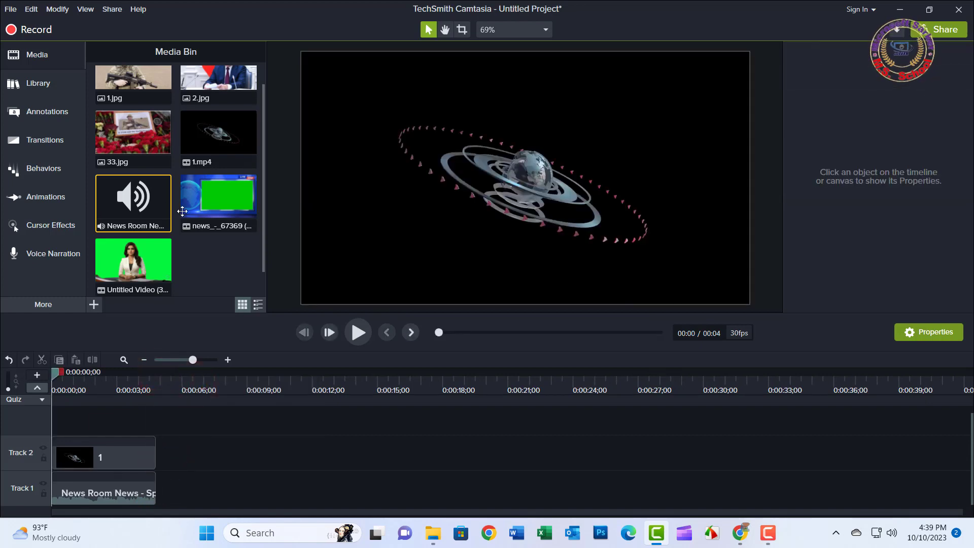
drag(218, 203, 157, 491)
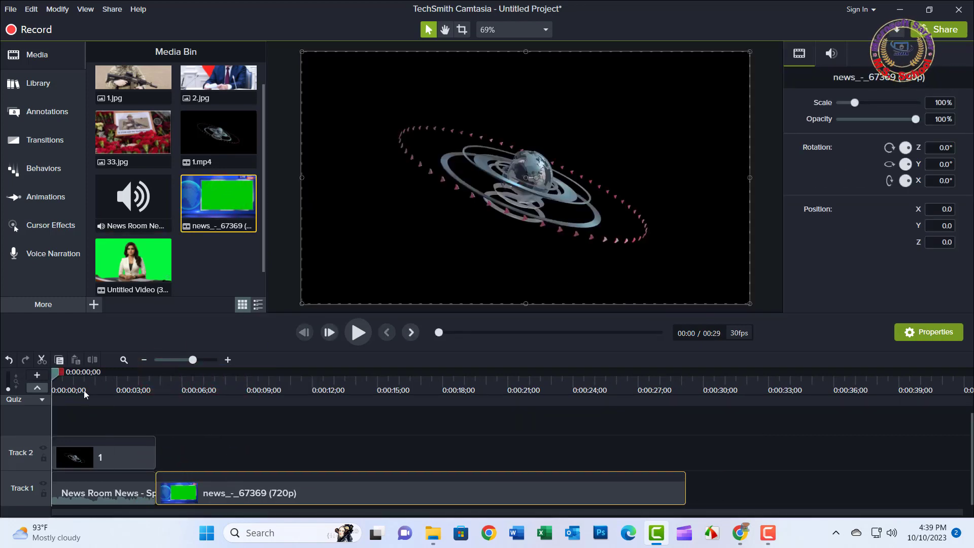
drag(217, 493, 208, 457)
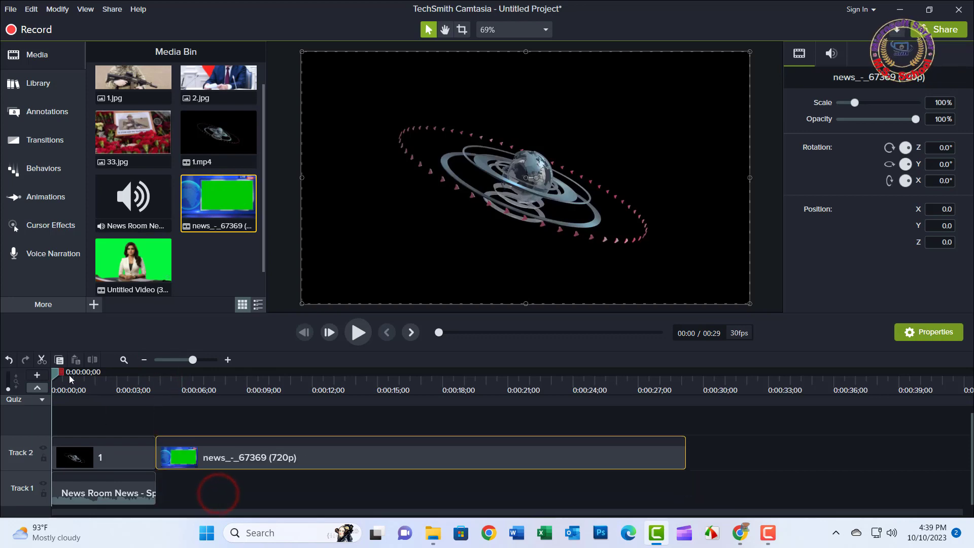
Step: Apply the Remove a Color effect to the news studio clip, sampling the green of its screen area at 0:00:04;29
drag(56, 372, 159, 399)
click(44, 306)
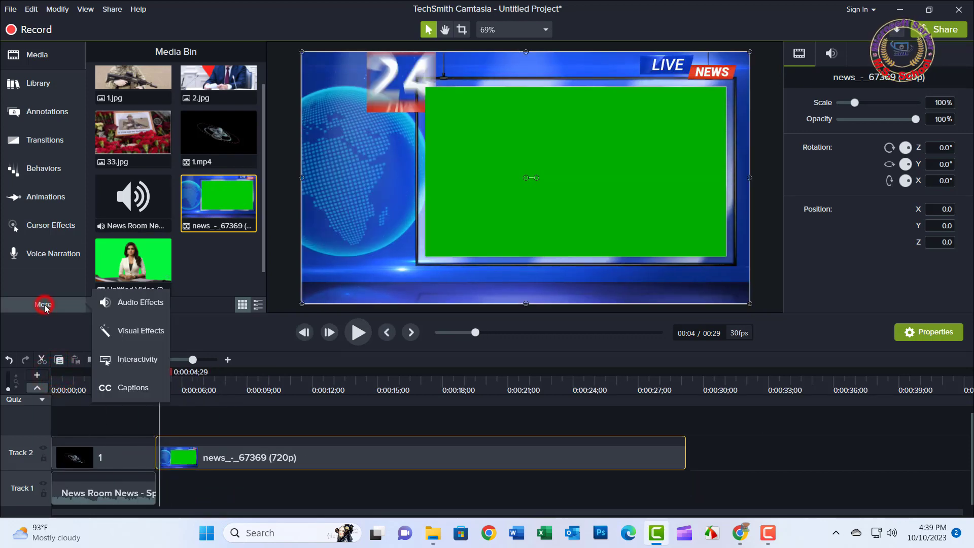
click(129, 330)
drag(127, 214, 547, 196)
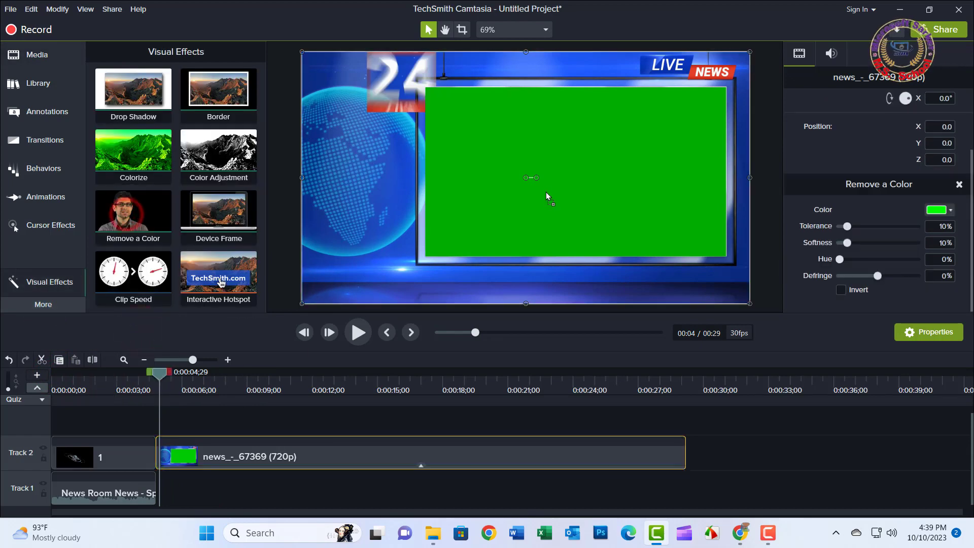
click(952, 210)
click(950, 240)
click(602, 199)
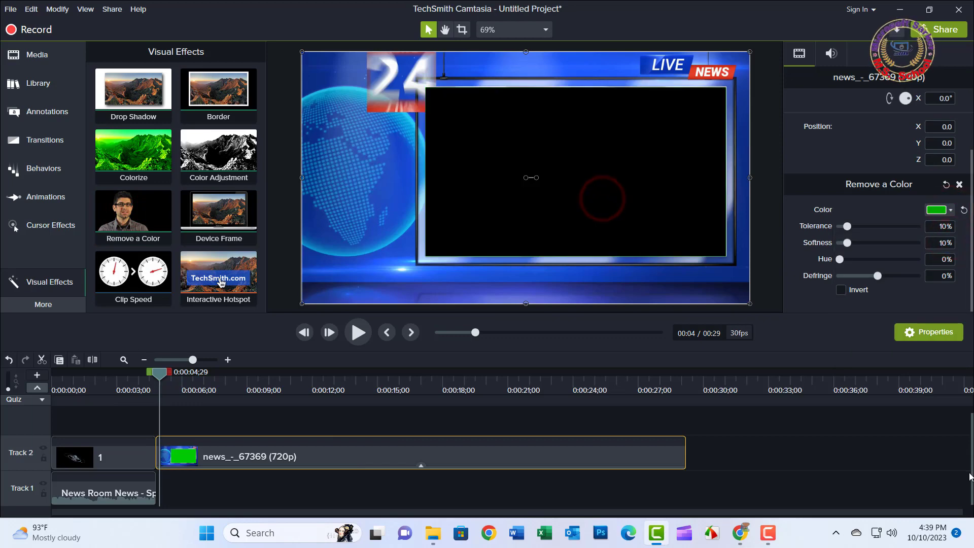
Step: Add 1.jpg on a new track above the studio clip, starting at 0:00:04;29
drag(970, 475, 969, 420)
click(32, 57)
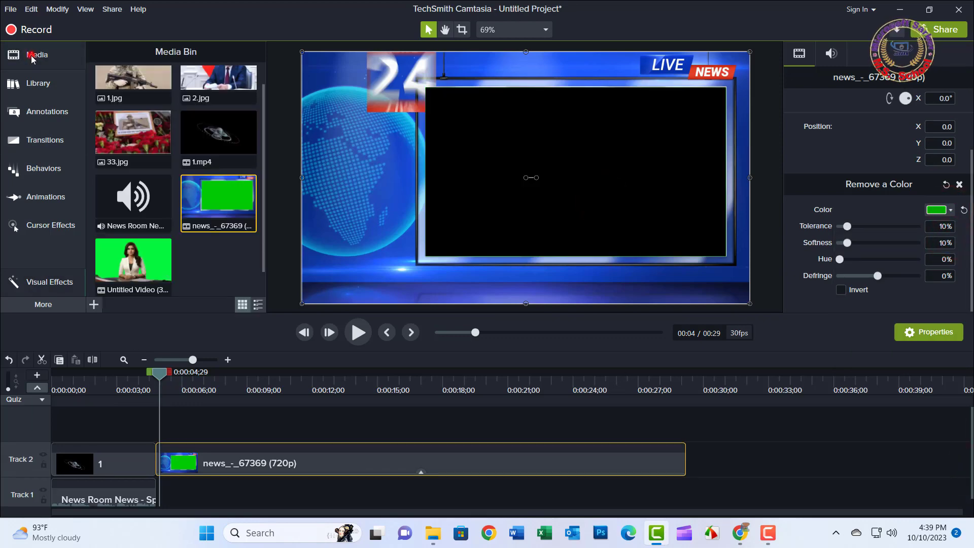
drag(263, 157, 260, 89)
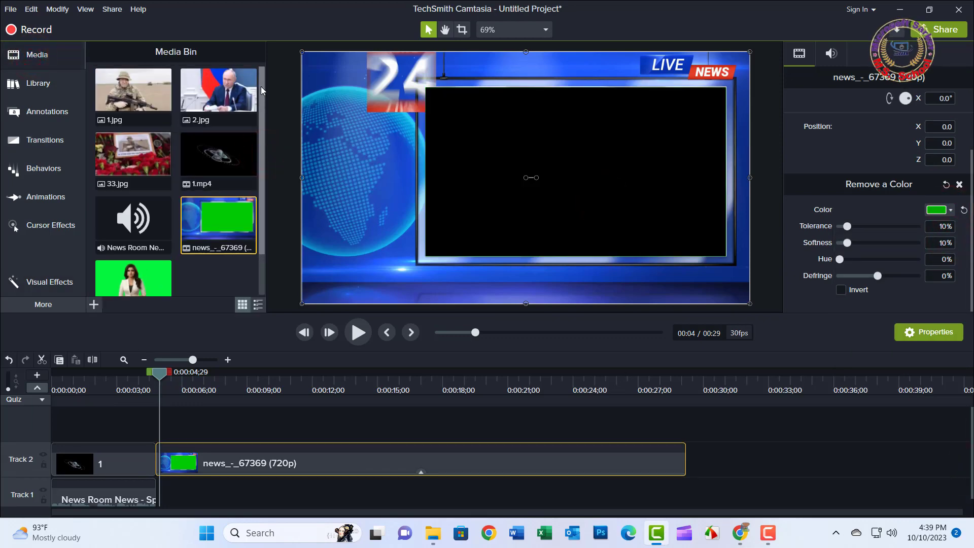
click(145, 78)
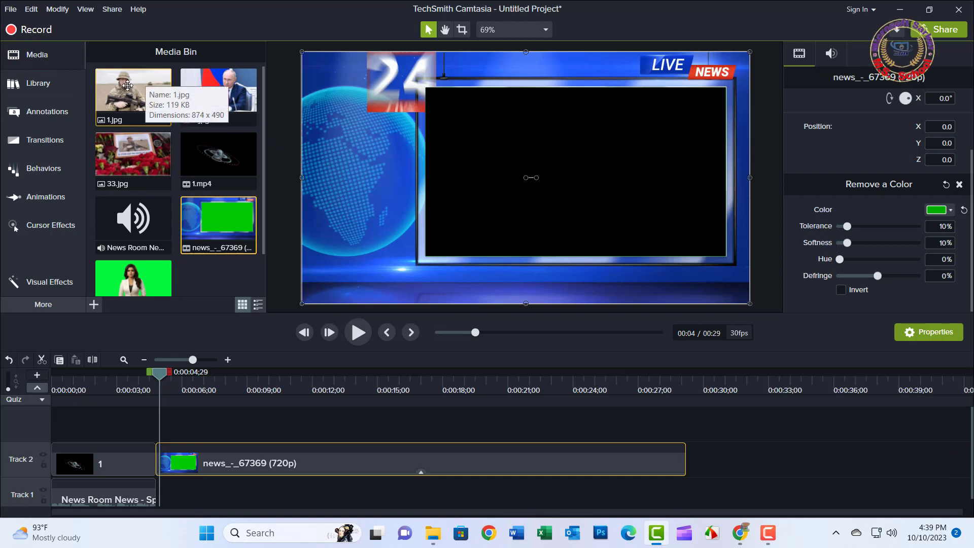
drag(127, 85, 173, 427)
Step: Move and shrink the 1.jpg image to about 93.6% scale so it fits inside the studio screen frame
drag(447, 169, 502, 162)
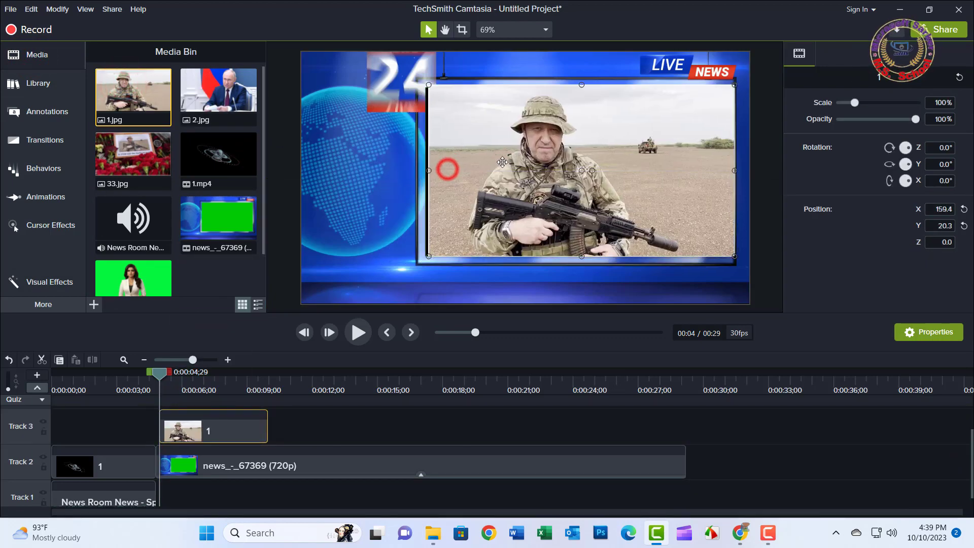
drag(734, 171, 720, 172)
drag(576, 253, 575, 220)
drag(435, 171, 431, 170)
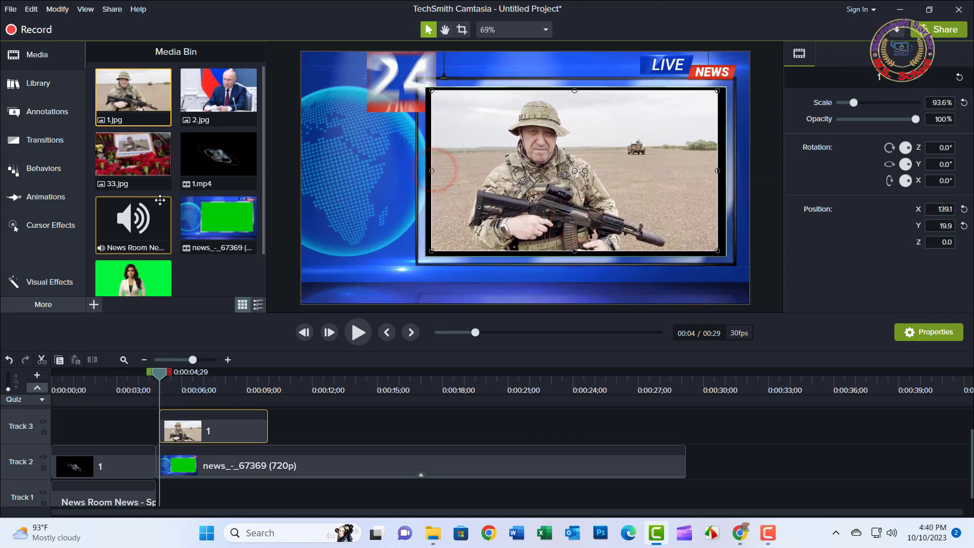
Step: Add 2.jpg directly after 1.jpg on Track 3 and fit it inside the studio screen at about 56.1% scale
drag(247, 116, 269, 435)
drag(160, 378, 324, 394)
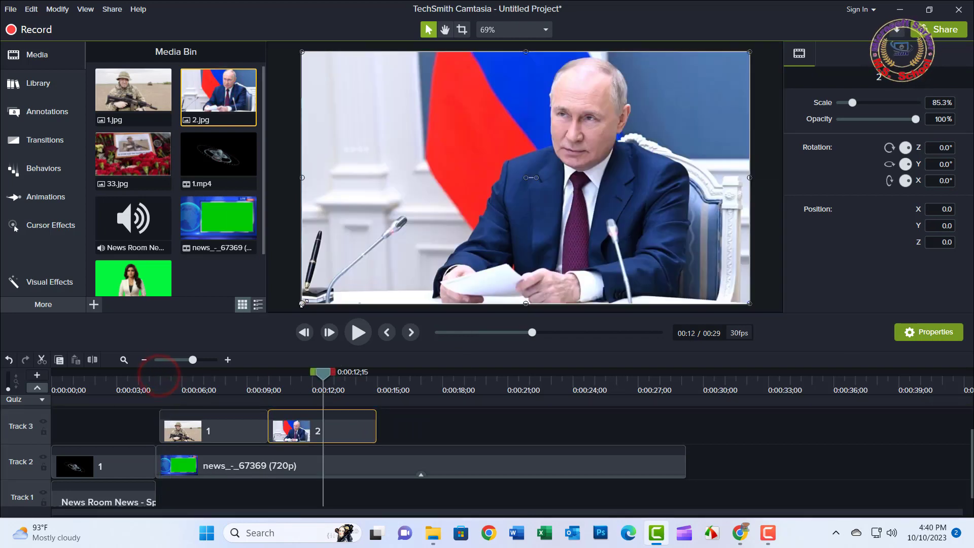
drag(303, 303, 433, 229)
drag(433, 141, 481, 141)
drag(626, 140, 573, 164)
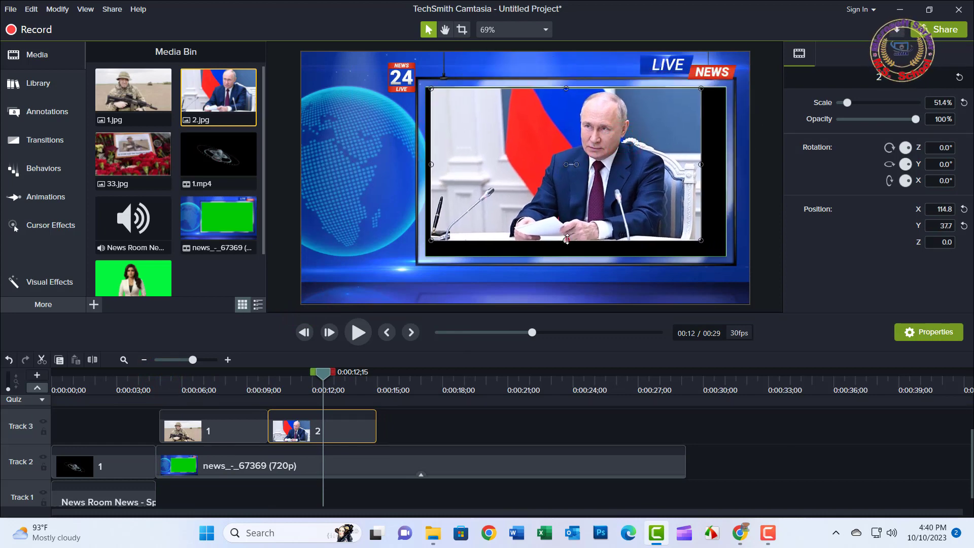
drag(701, 240, 717, 248)
drag(435, 250, 431, 249)
drag(719, 173, 723, 173)
drag(583, 174, 583, 174)
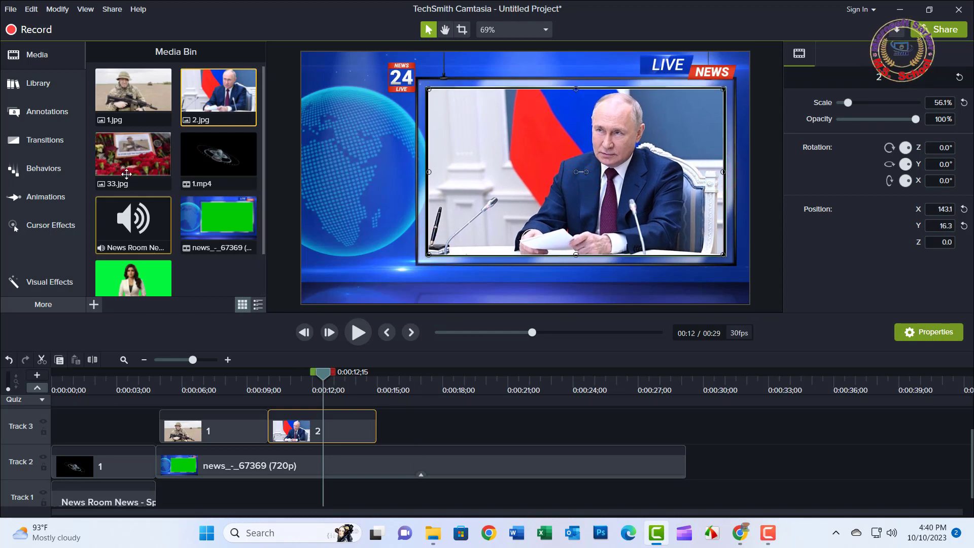
Step: Add 33.jpg directly after 2.jpg on Track 3 and enlarge it to about 150.7% scale to fill the studio screen
drag(126, 174, 383, 424)
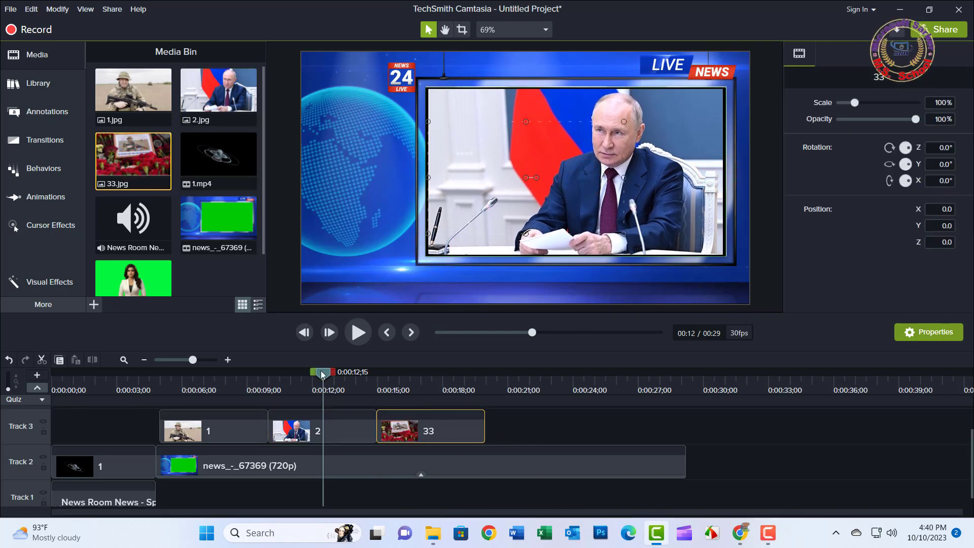
drag(323, 378, 424, 383)
drag(622, 177, 710, 173)
drag(612, 194, 613, 188)
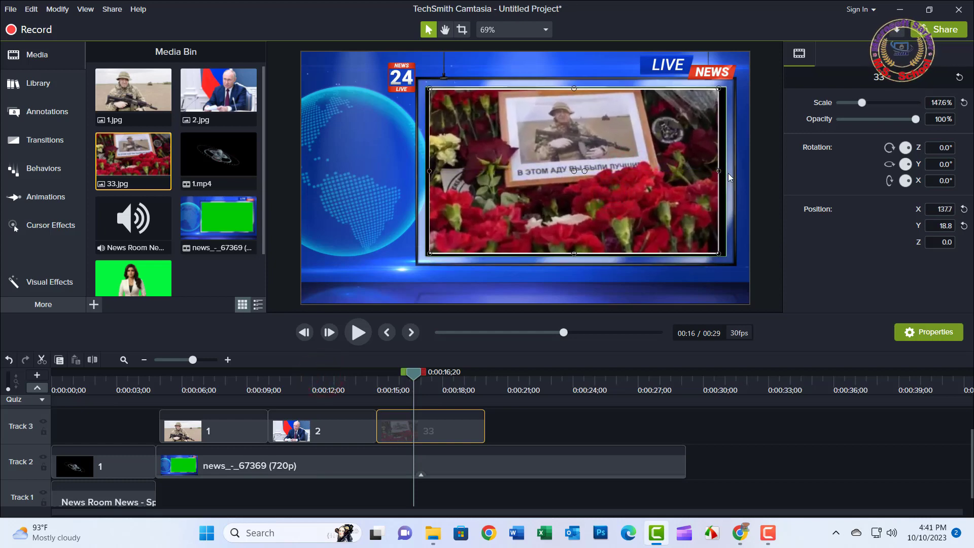
drag(729, 177, 723, 173)
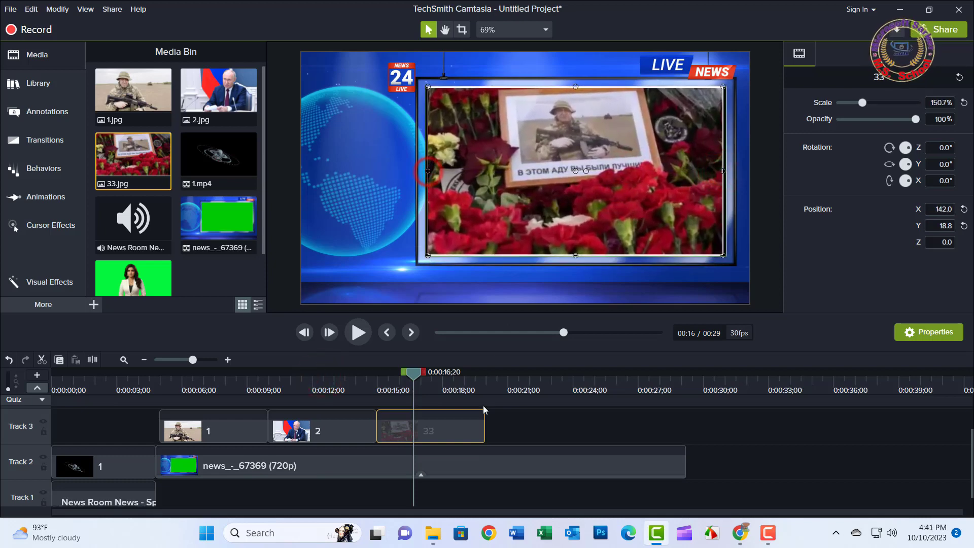
Step: Reposition and lengthen the three image clips on Track 3 so they run back to back almost to the studio clip's end
drag(428, 424, 502, 426)
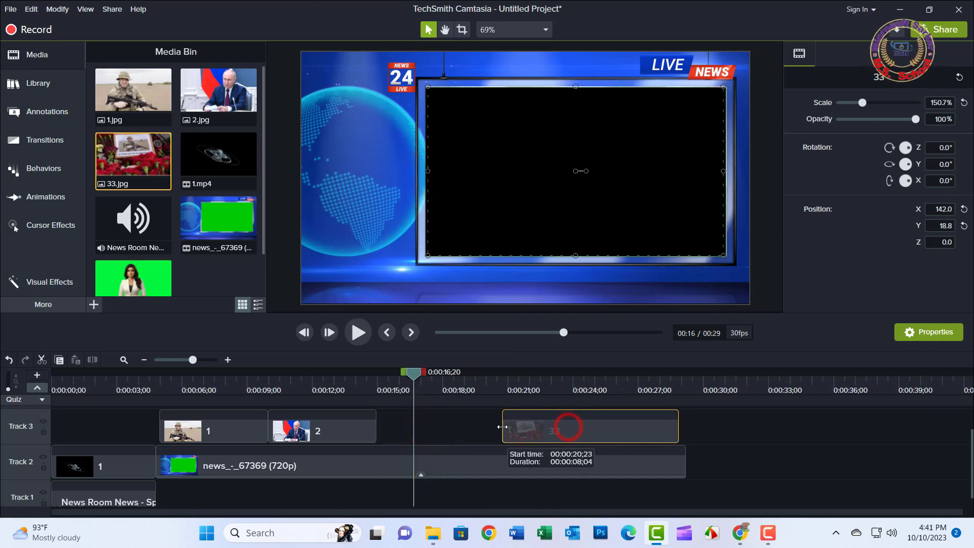
drag(336, 431, 447, 431)
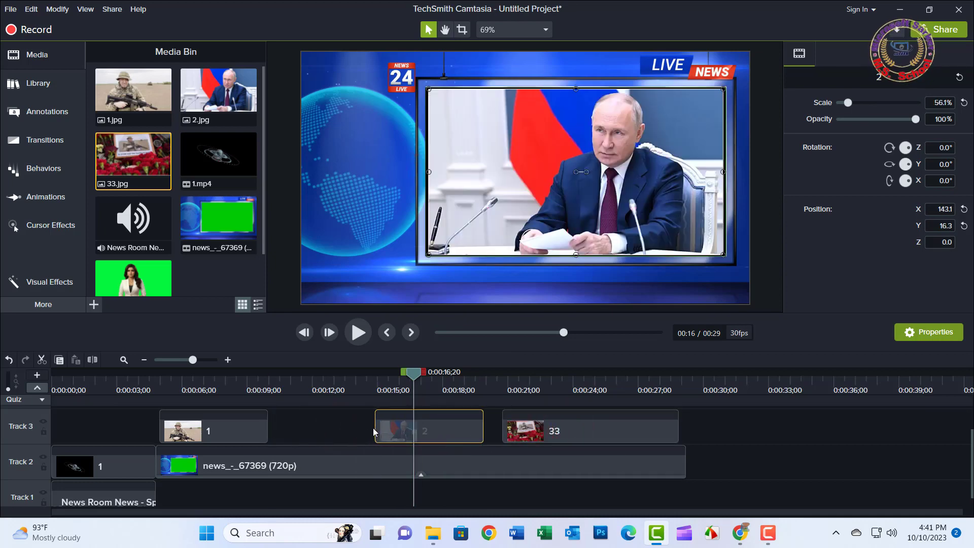
drag(376, 432, 335, 432)
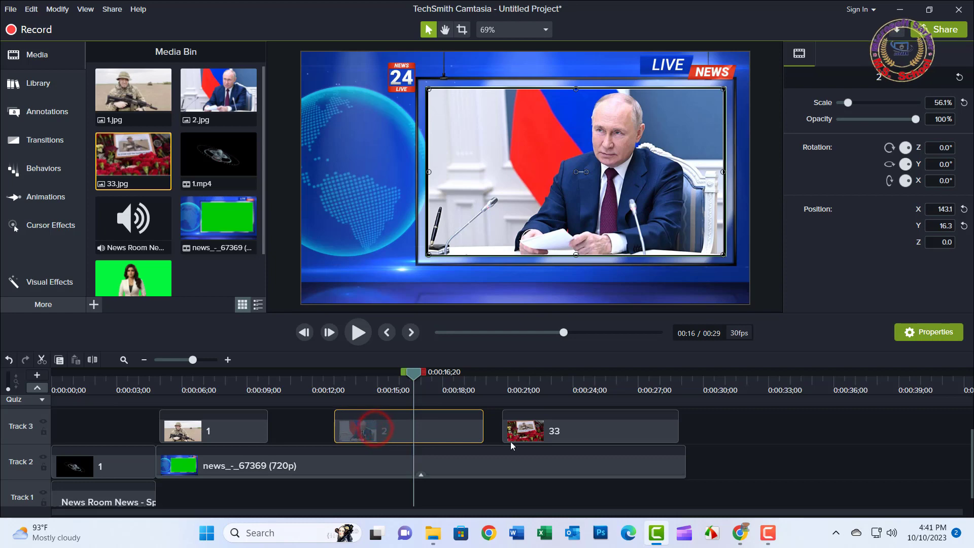
drag(483, 432, 502, 431)
drag(267, 431, 333, 429)
Step: Add Fade transitions between the 1 and 2 images and between the 2 and 33 images on Track 3
click(42, 141)
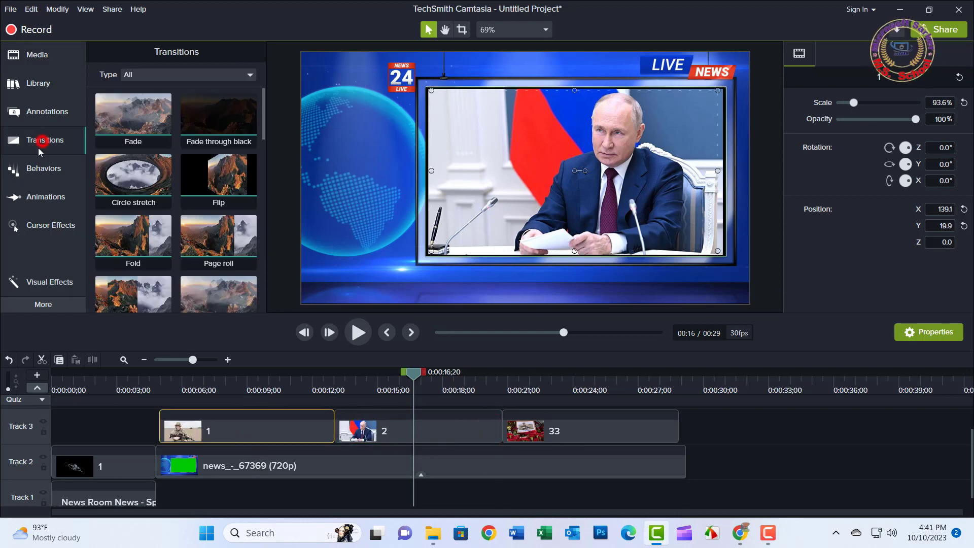
drag(108, 117, 340, 431)
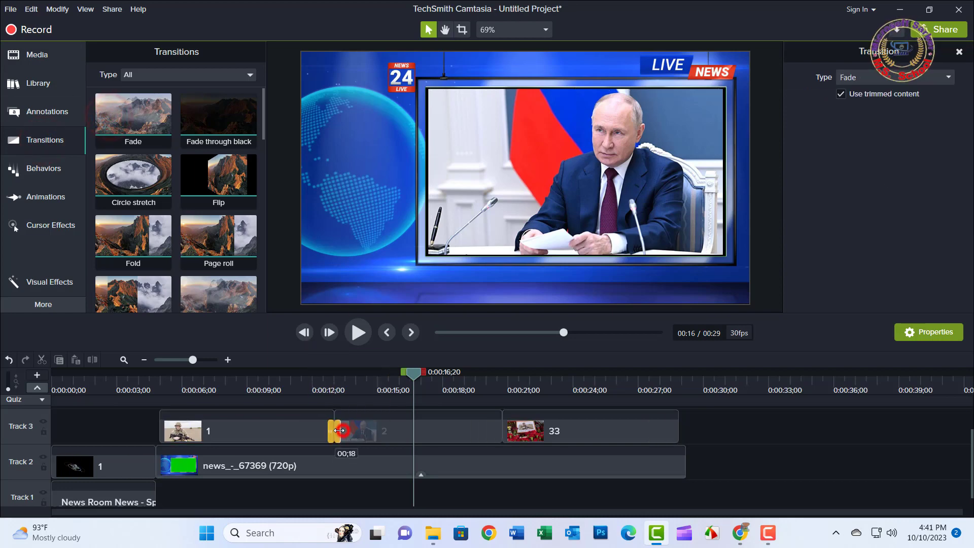
drag(137, 106, 507, 428)
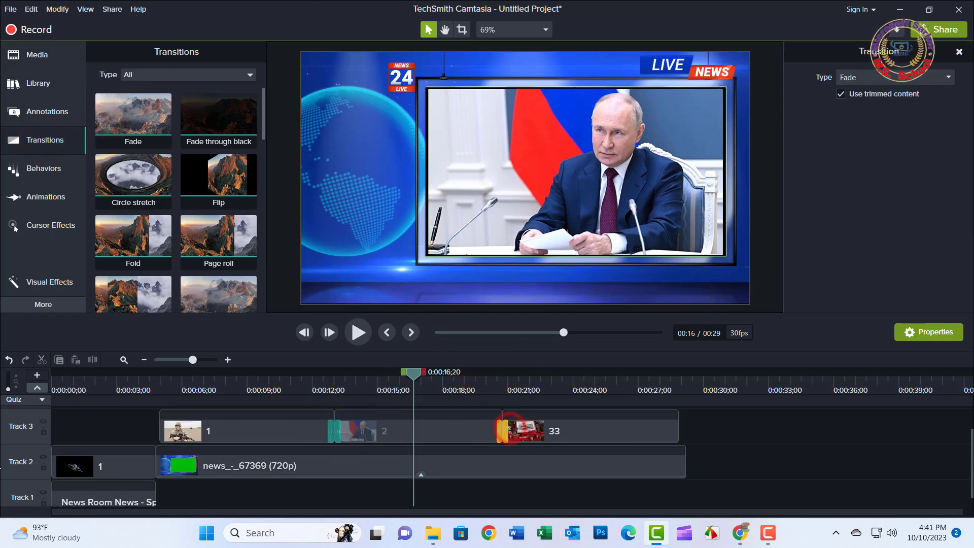
Step: Add the green-screen anchor clip Untitled Video (3) to Track 4, starting together with the first image clip
scroll(972, 483, up, 1)
click(36, 55)
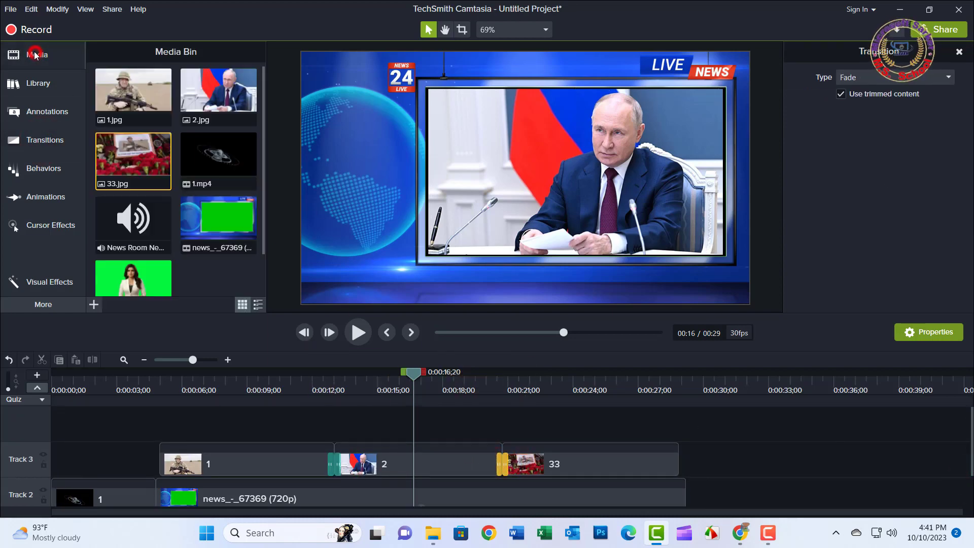
drag(264, 195, 257, 249)
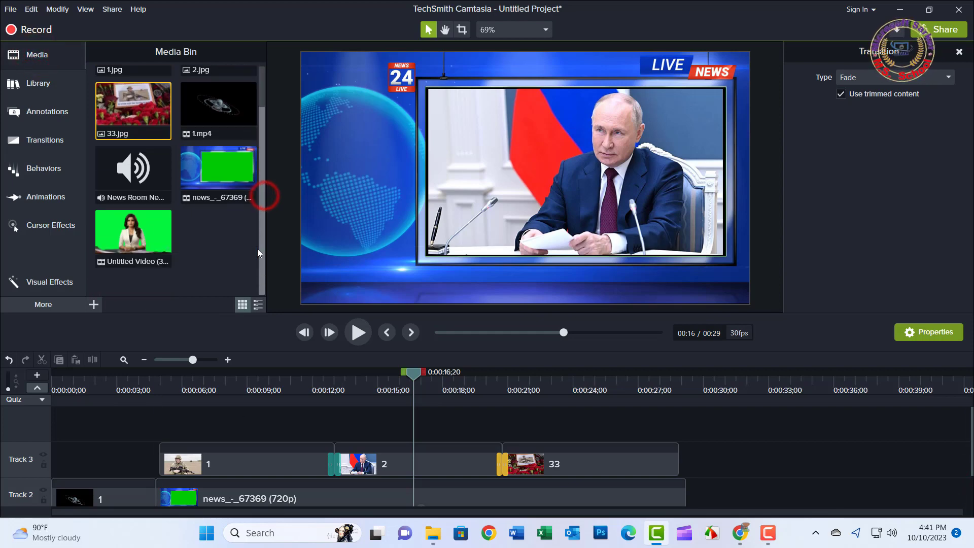
drag(107, 230, 162, 430)
mouse_move(972, 462)
mouse_down()
mouse_move(970, 483)
mouse_move(970, 470)
mouse_up()
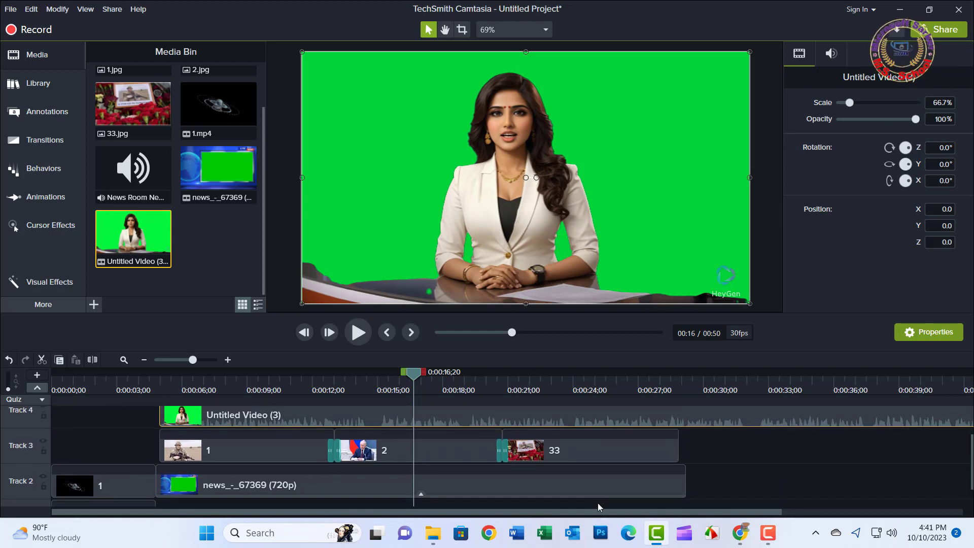
Step: Apply the Remove a Color effect to the anchor clip and sample its green background as the color to remove
click(598, 489)
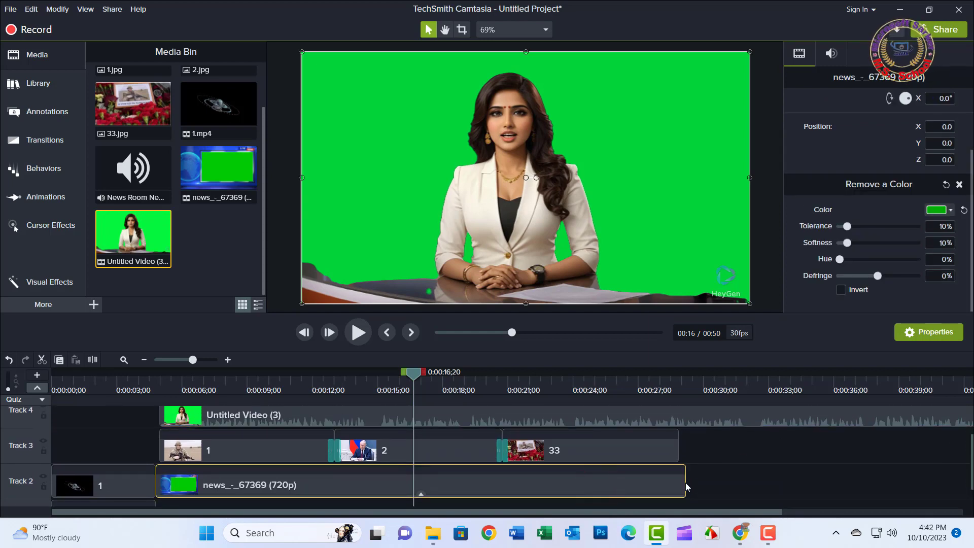
drag(684, 482, 685, 483)
drag(413, 376, 163, 392)
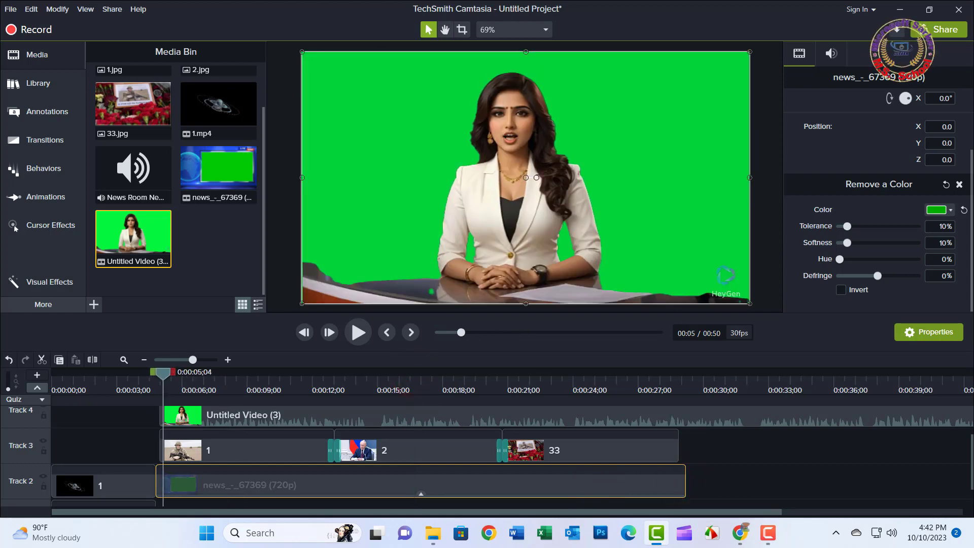
drag(970, 455, 957, 440)
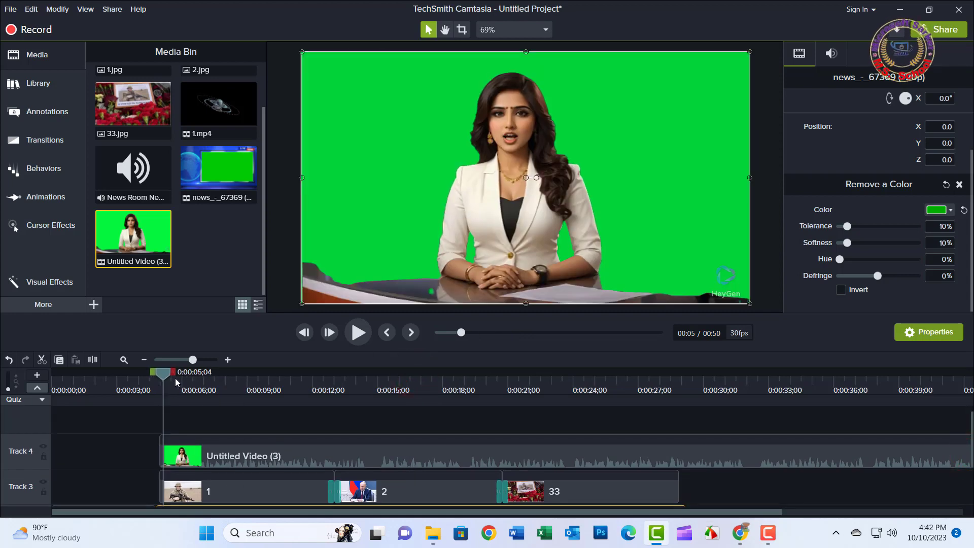
click(43, 284)
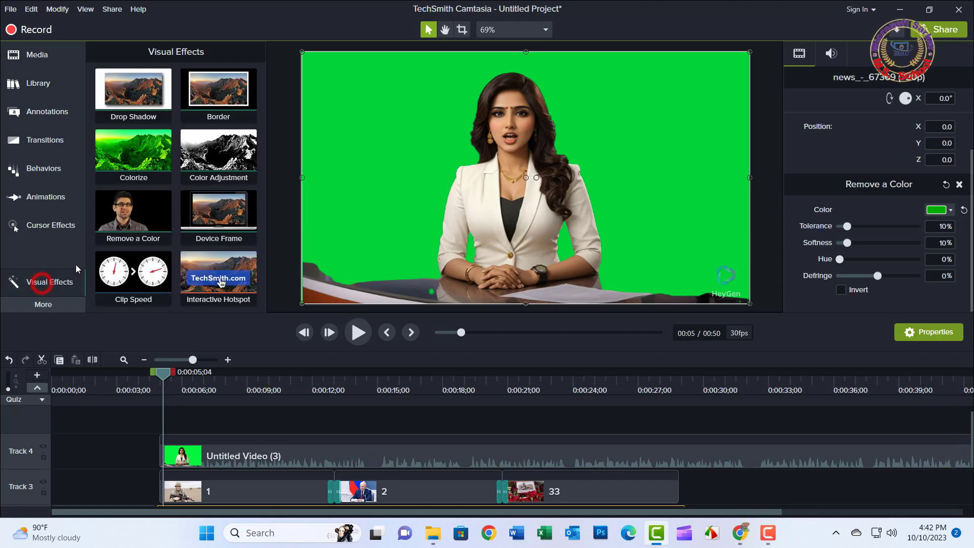
drag(124, 215, 380, 188)
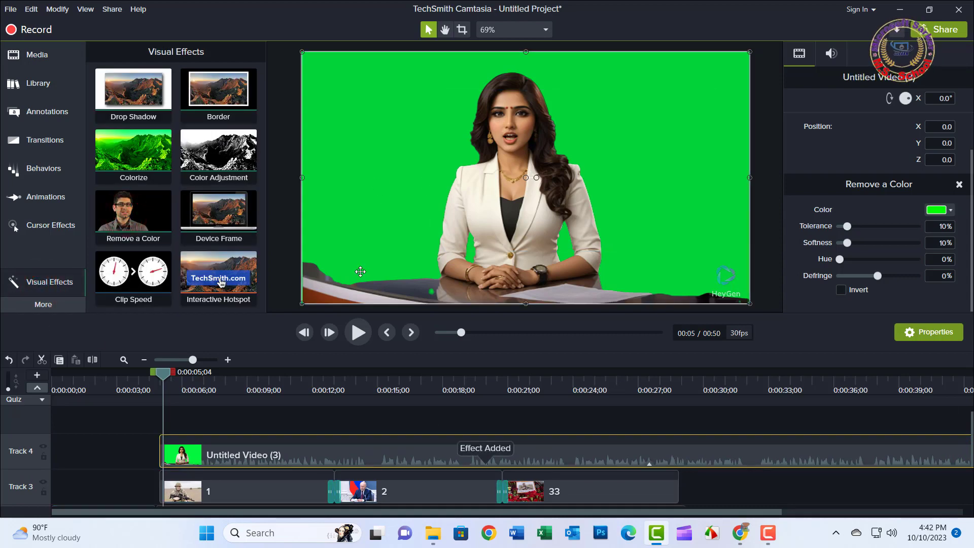
click(953, 215)
click(950, 243)
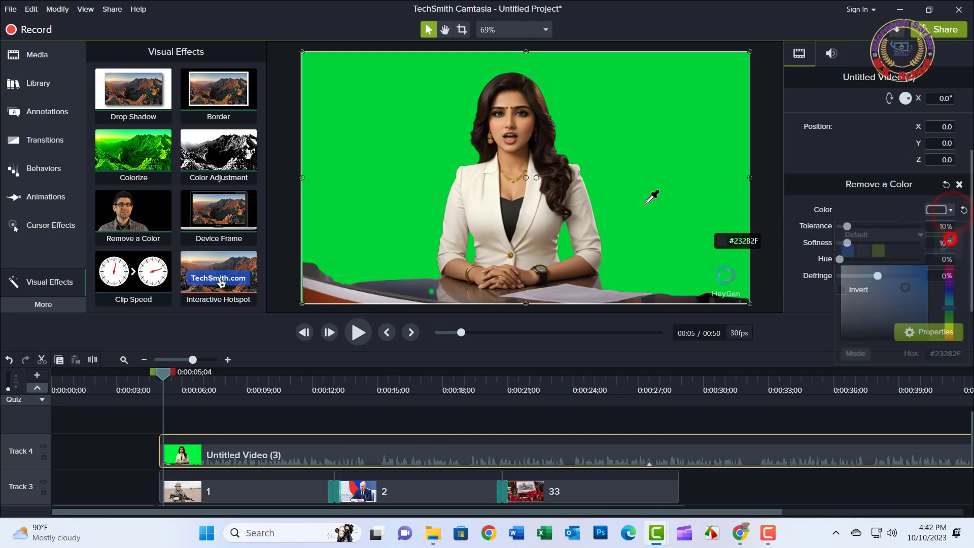
click(655, 181)
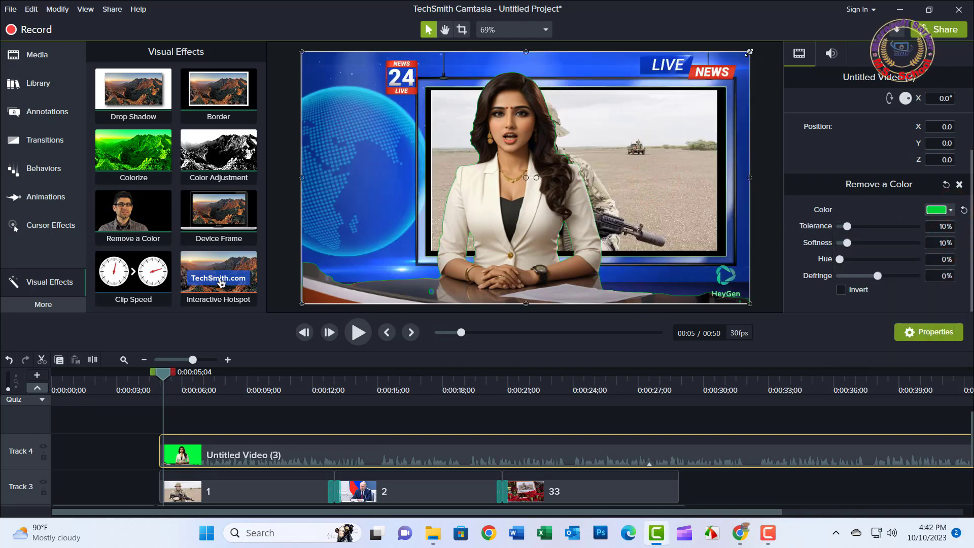
Step: Shrink the anchor and place her in the studio's lower-left corner beside the screen, at position X -432.3, Y -176.0
drag(749, 52, 712, 82)
drag(422, 187, 420, 190)
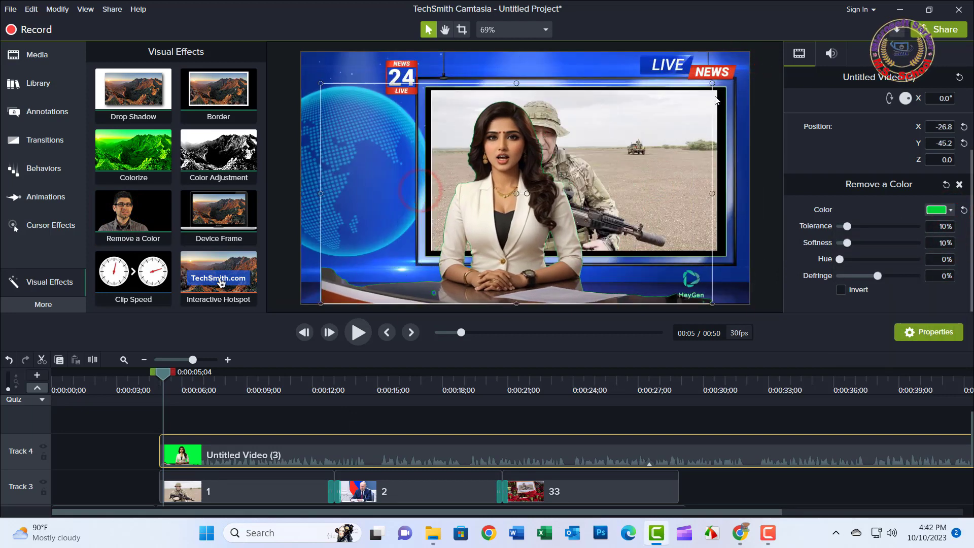
drag(712, 86, 562, 174)
drag(500, 213, 435, 209)
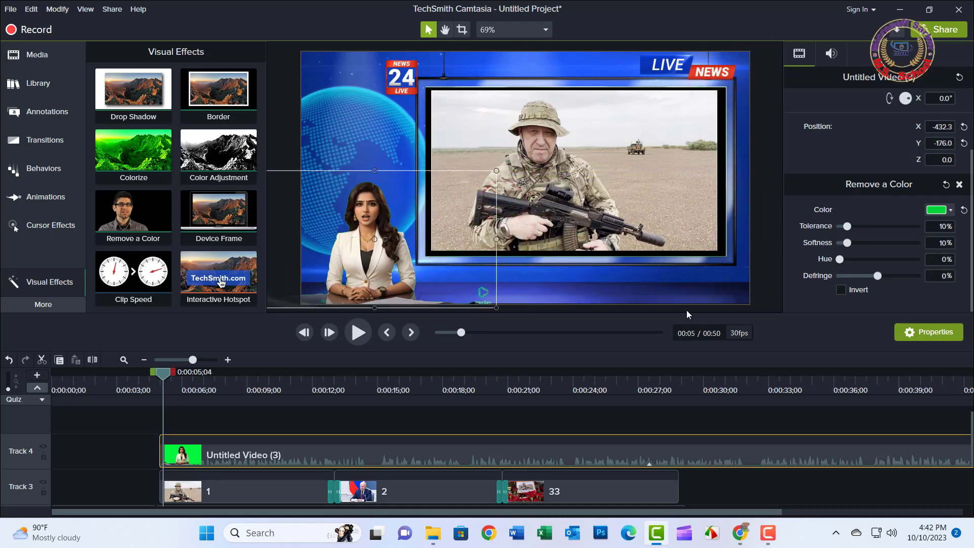
Step: Split all tracks at 0:00:28;25 and delete the leftover anchor, image and studio pieces after that point
drag(196, 376, 679, 376)
scroll(970, 437, down, 1)
right_click(680, 377)
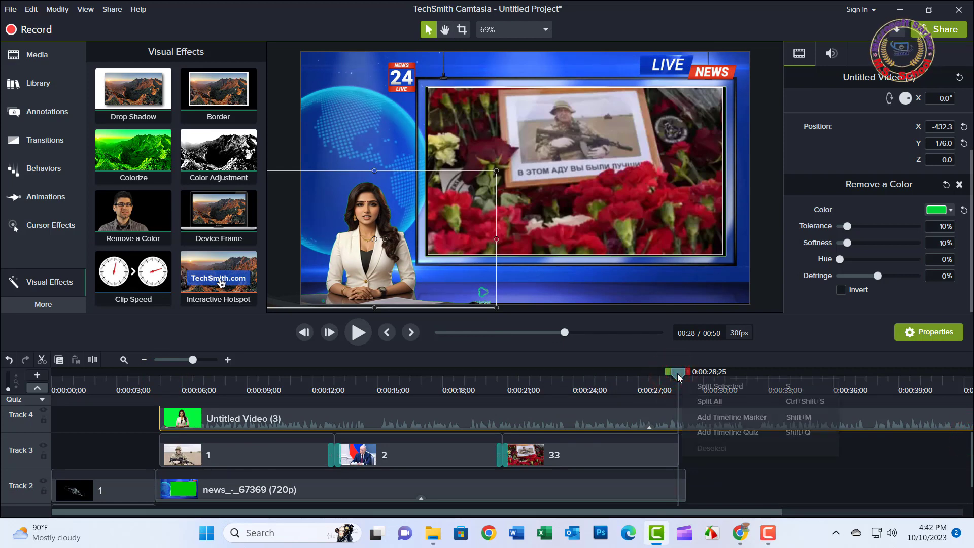
click(703, 398)
click(690, 422)
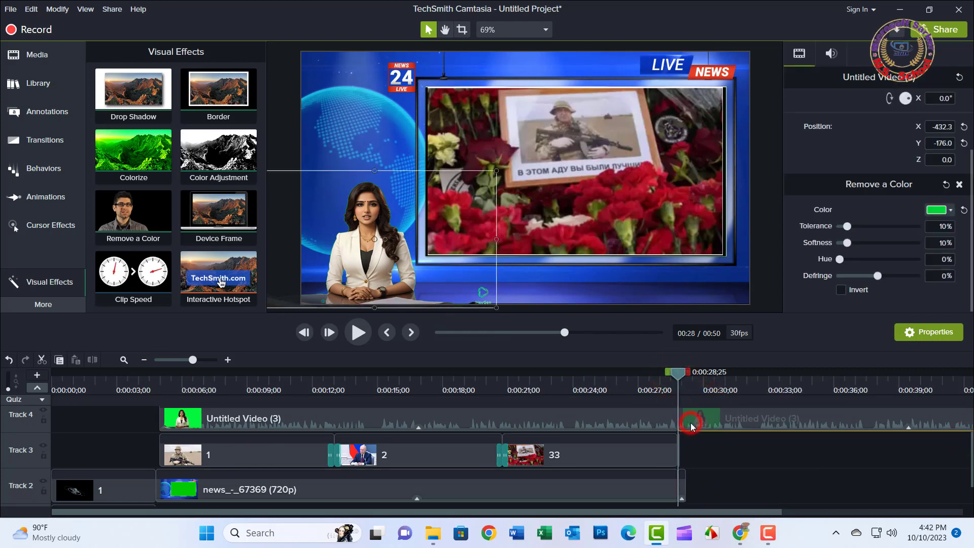
key(Delete)
click(679, 441)
key(Delete)
click(681, 484)
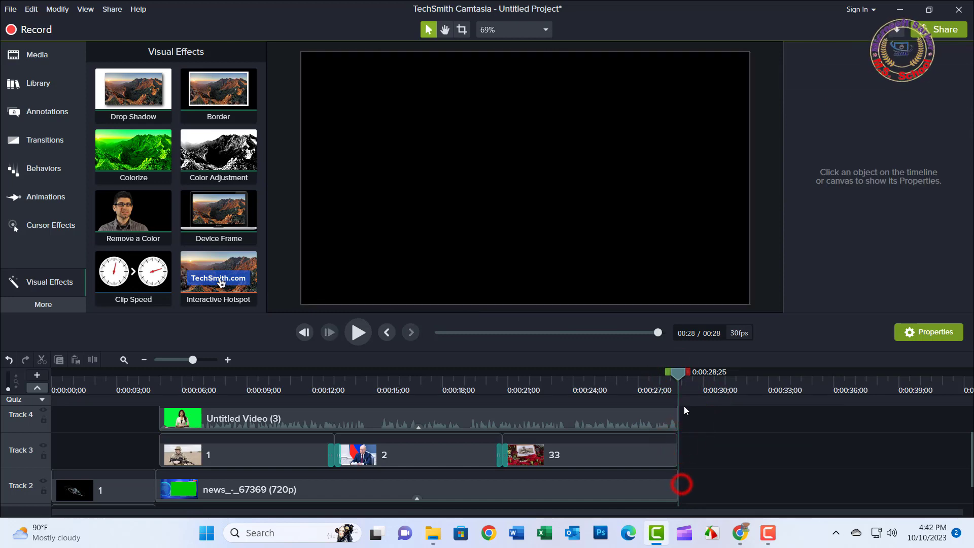
key(Delete)
Step: Return the playhead to the timeline start and begin a custom production with the MP4 with Smart Player (up to 1080p) preset
drag(677, 374, 383, 400)
drag(212, 399, 52, 399)
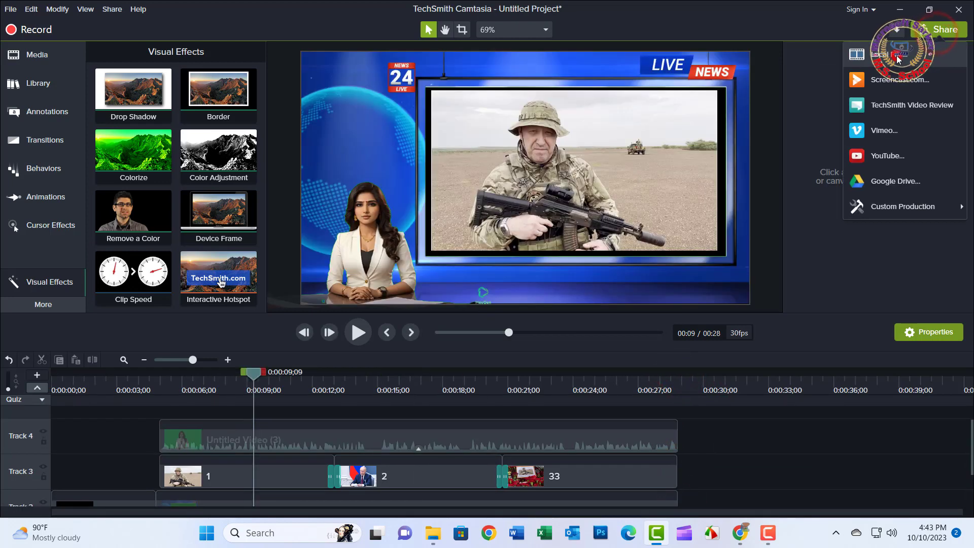
click(865, 205)
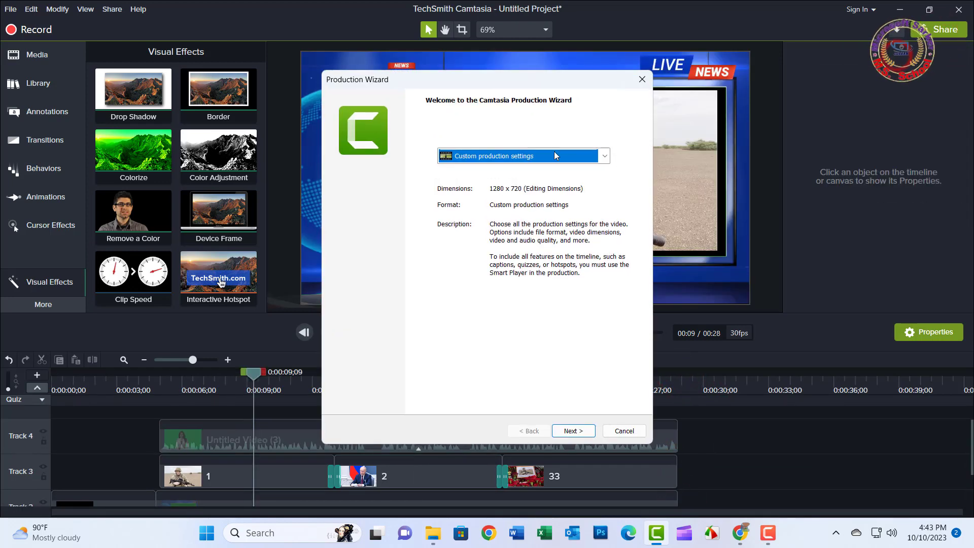
click(540, 158)
click(486, 367)
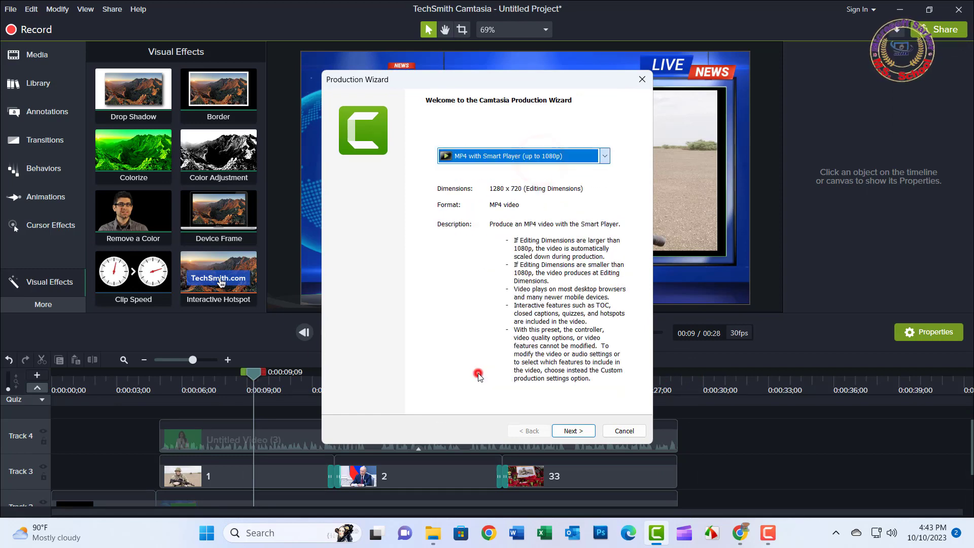
click(572, 431)
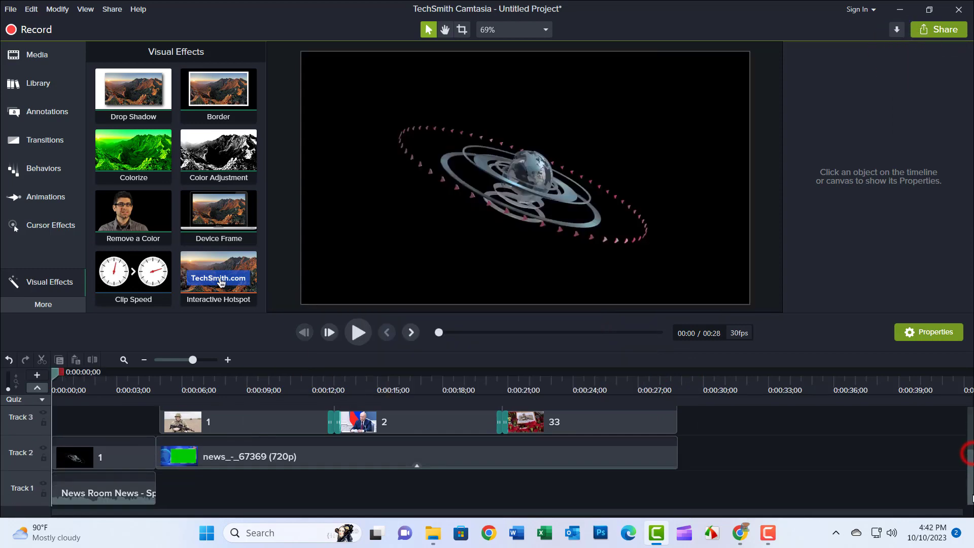
Step: Preview the assembled news video from the beginning and pause it at about 9 seconds
scroll(967, 451, up, 2)
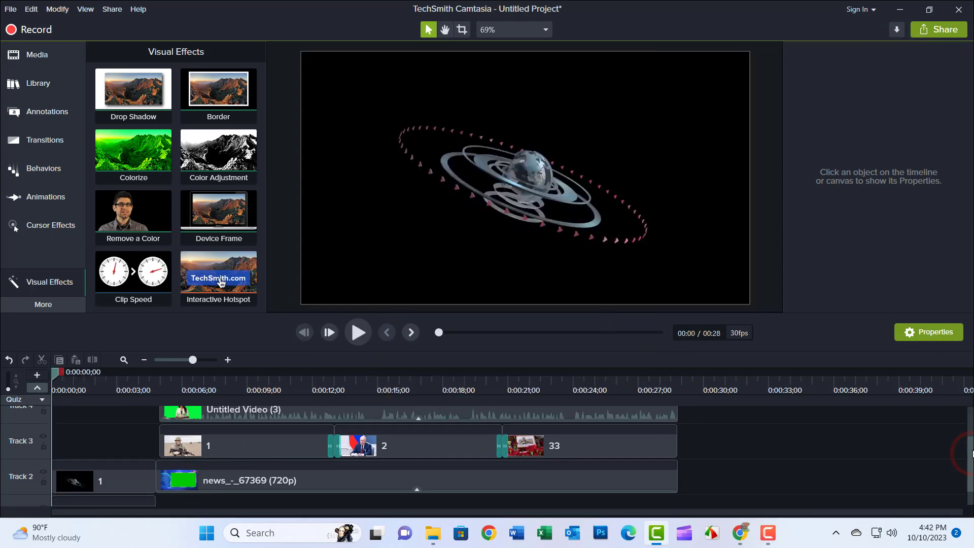
click(360, 334)
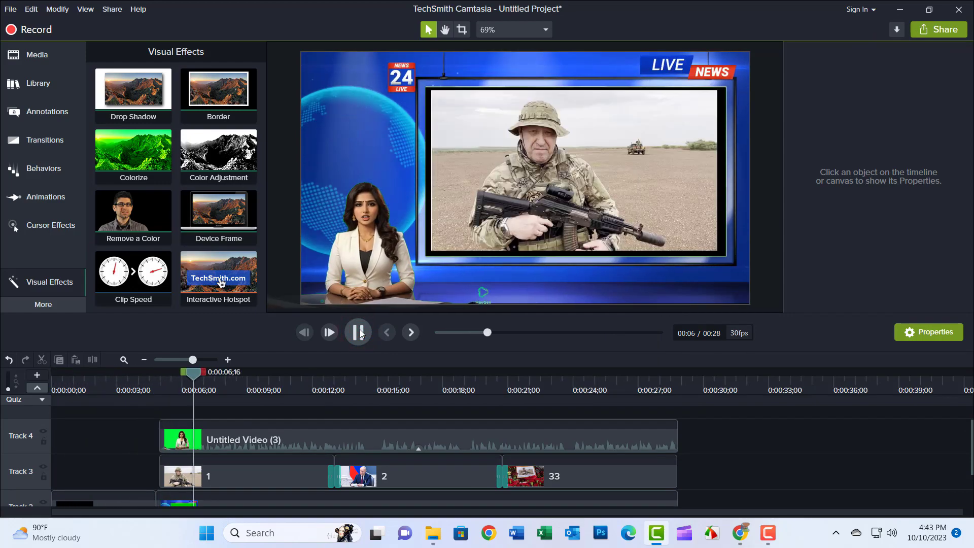
click(360, 332)
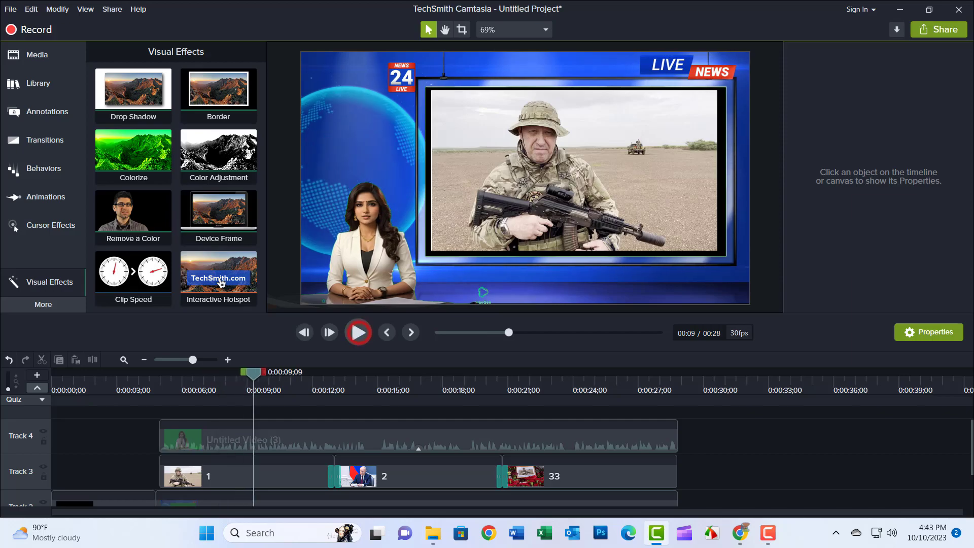